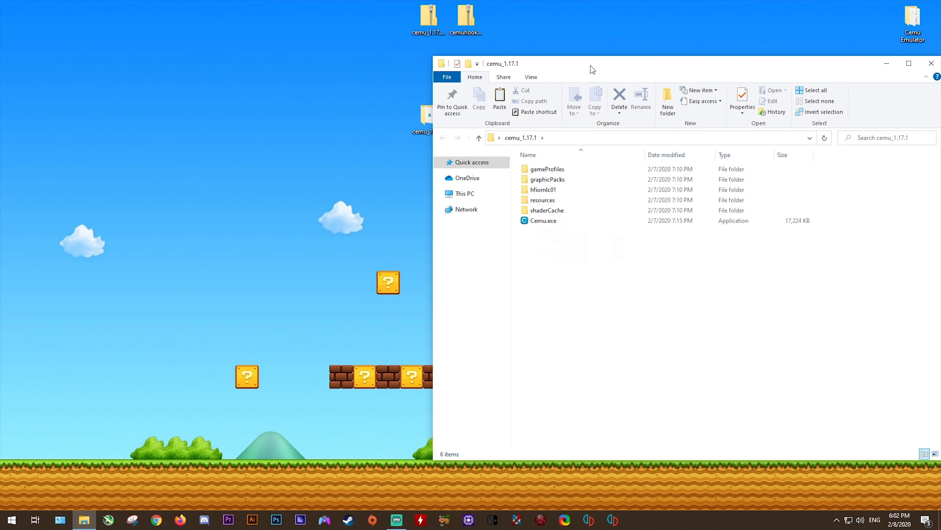
Move the cemuhook archive from the desktop into the cemu_1.17.1 folder and extract its contents there
left_click_drag(477, 19, 373, 325)
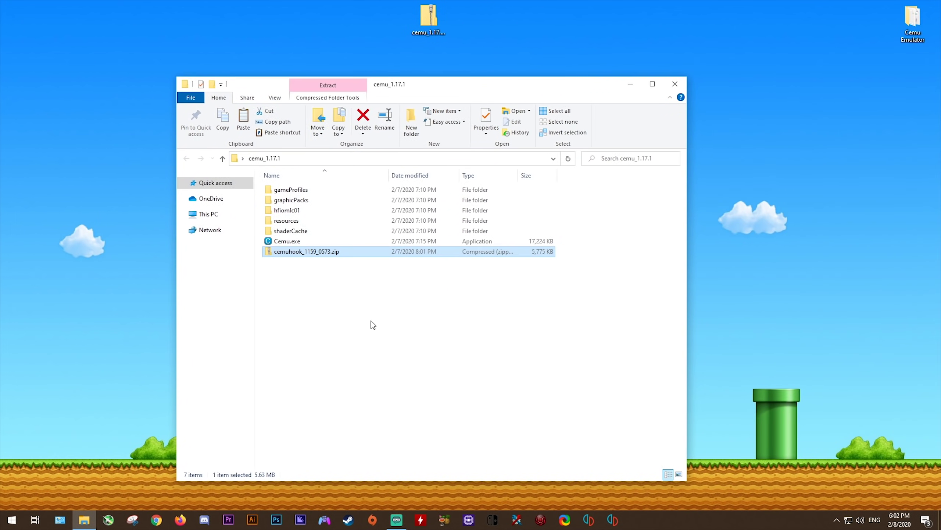
right_click(289, 255)
mouse_move(379, 304)
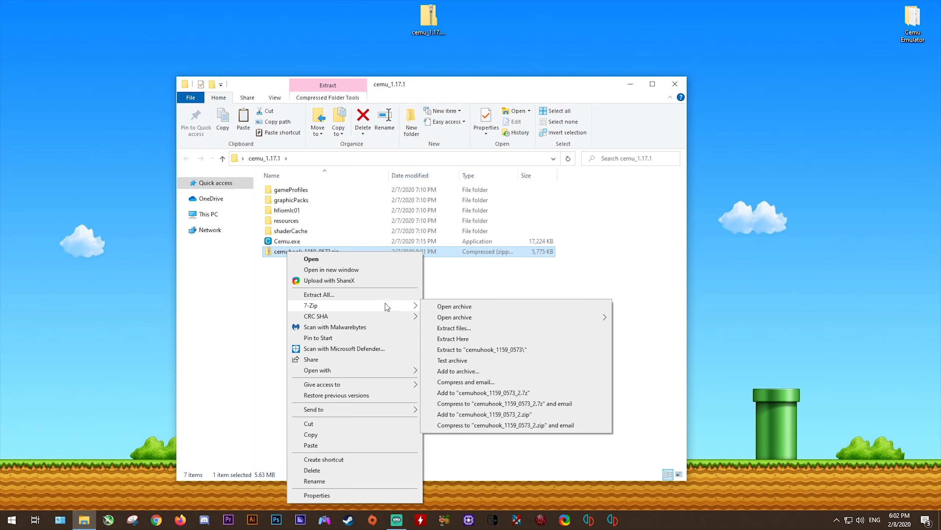
left_click(453, 339)
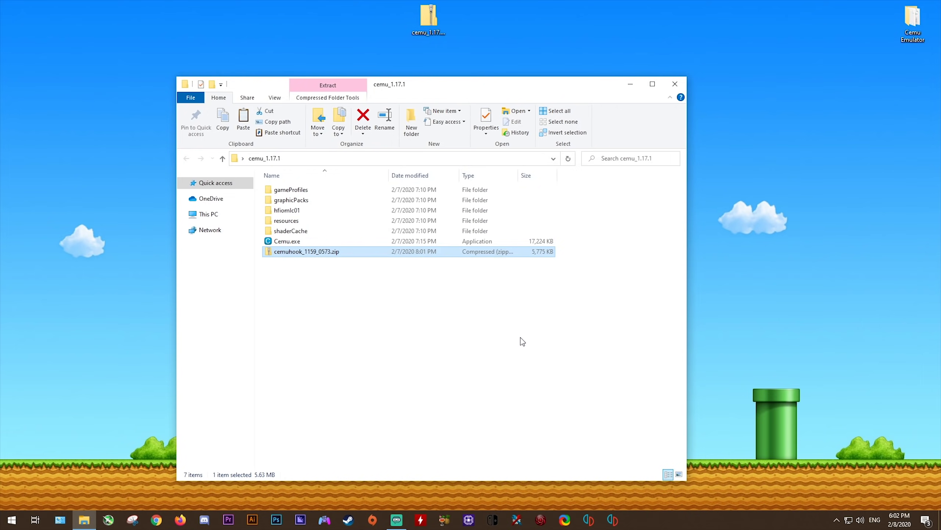
left_click(379, 342)
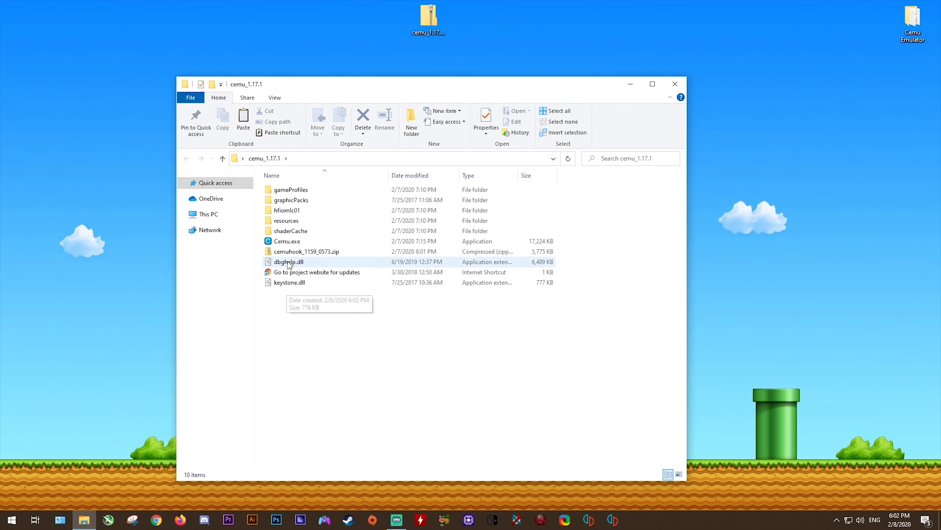
Delete the "Go to project website for updates" shortcut, then move cemuhook_1159_0573.zip to the desktop and delete both archives there
left_click(309, 272)
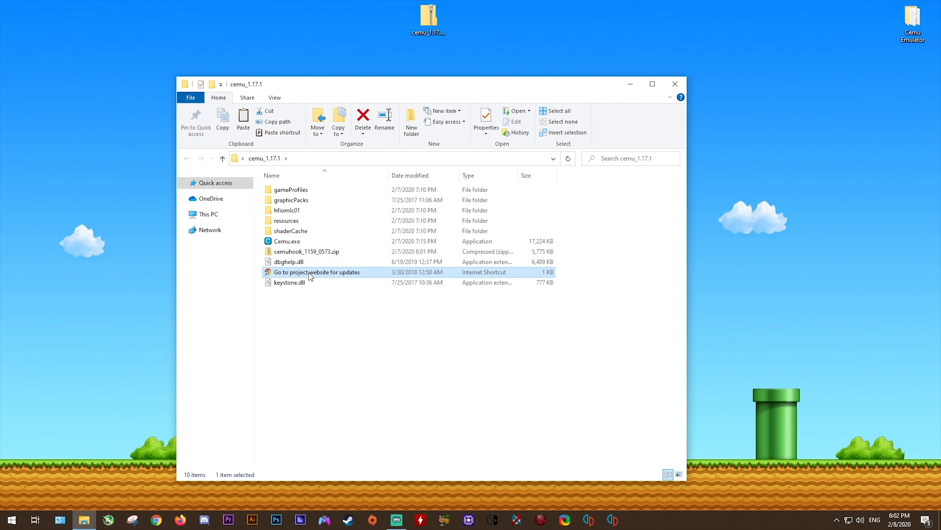
key("Delete")
left_click_drag(300, 252, 485, 26)
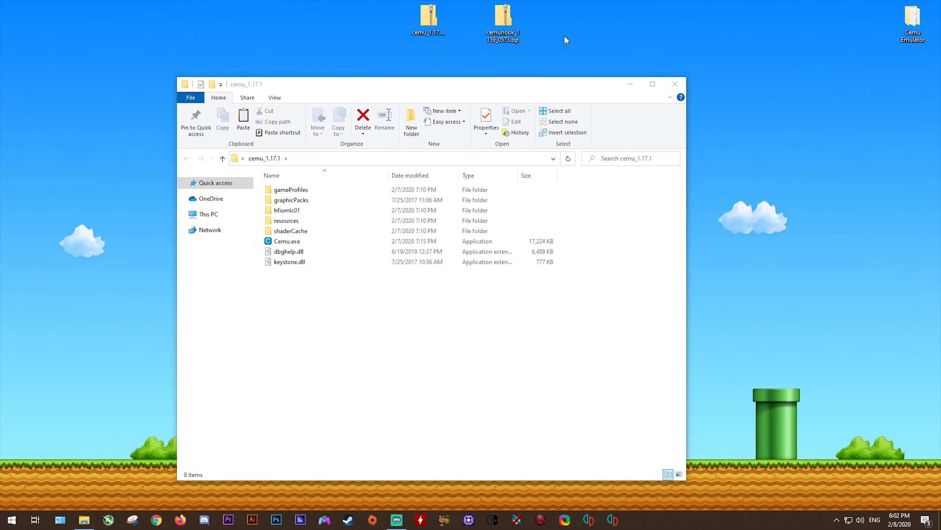
left_click_drag(561, 23, 408, 19)
key("Delete")
left_click(523, 338)
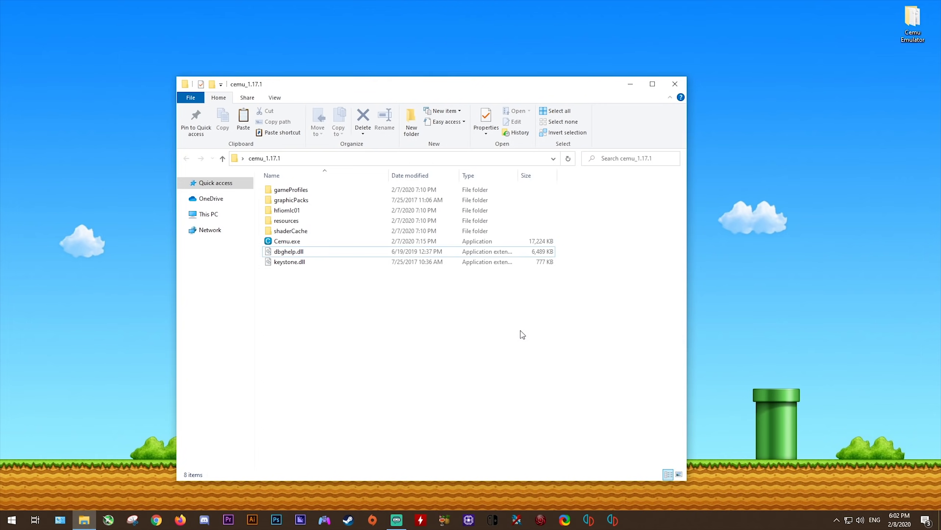
Open the existing Cemu Emulator folder and arrange it side by side with the cemu_1.17.1 folder
left_click_drag(442, 87, 271, 78)
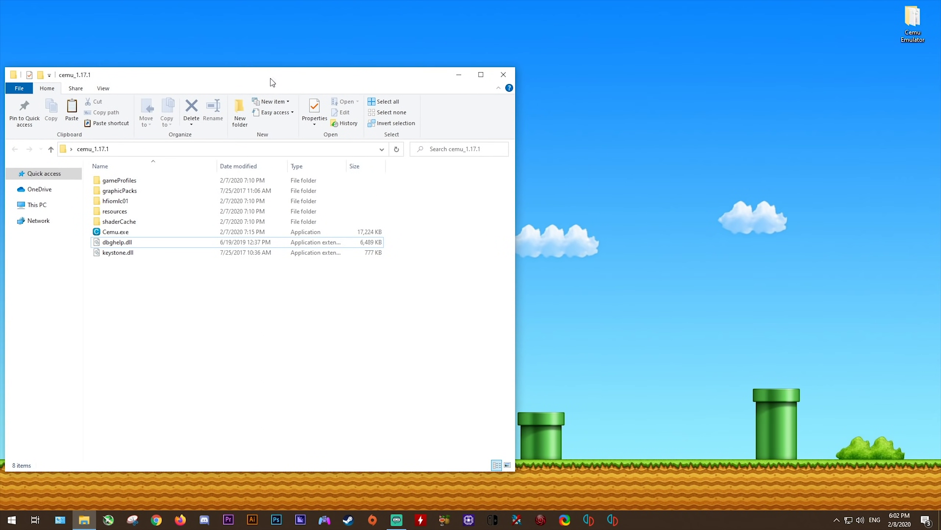
double_click(913, 20)
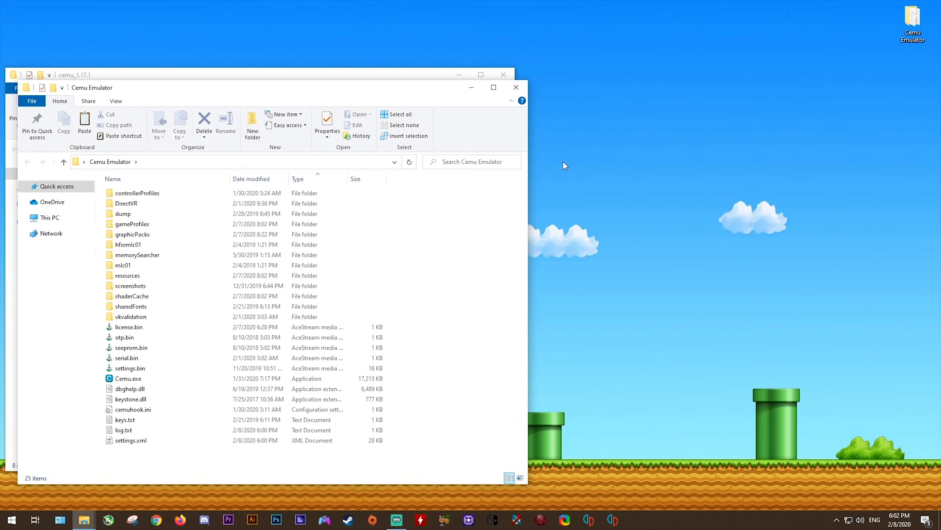
left_click_drag(292, 93, 689, 79)
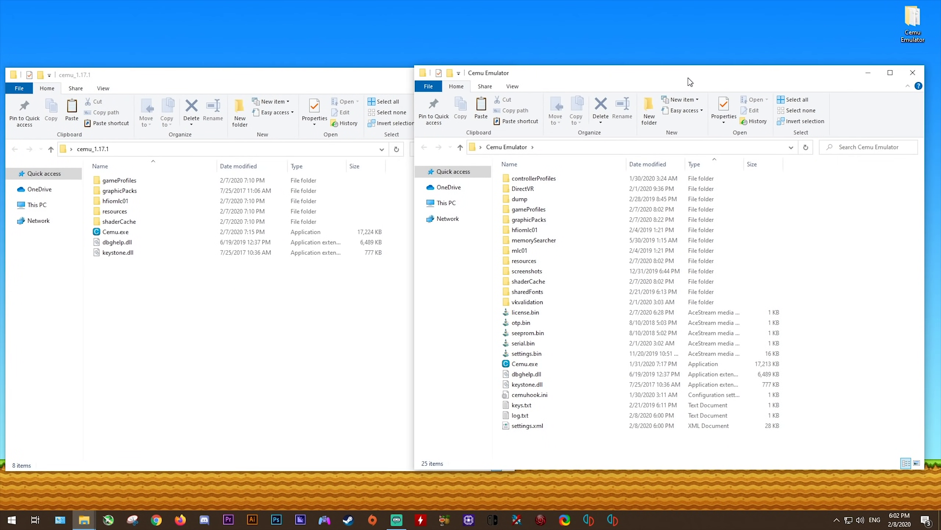
Launch Cemu.exe from the Cemu Emulator folder and install the available update
double_click(525, 364)
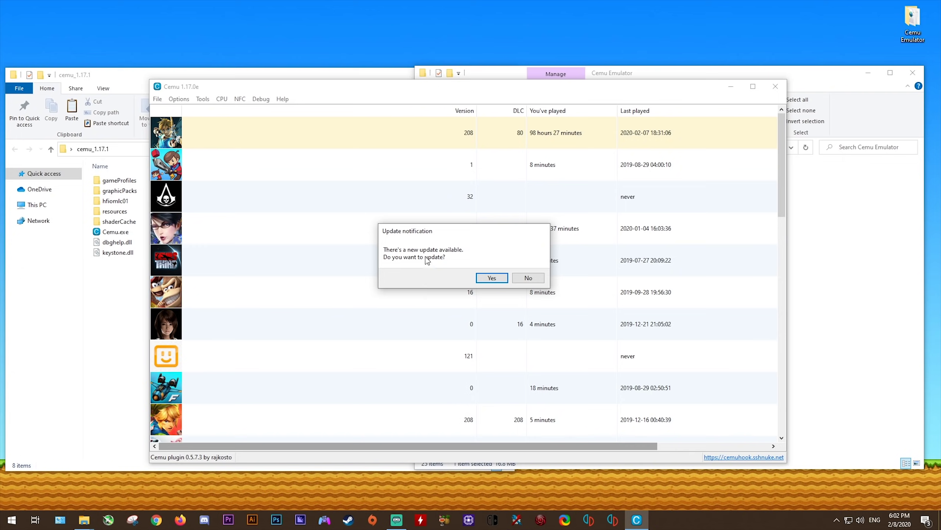
left_click(491, 281)
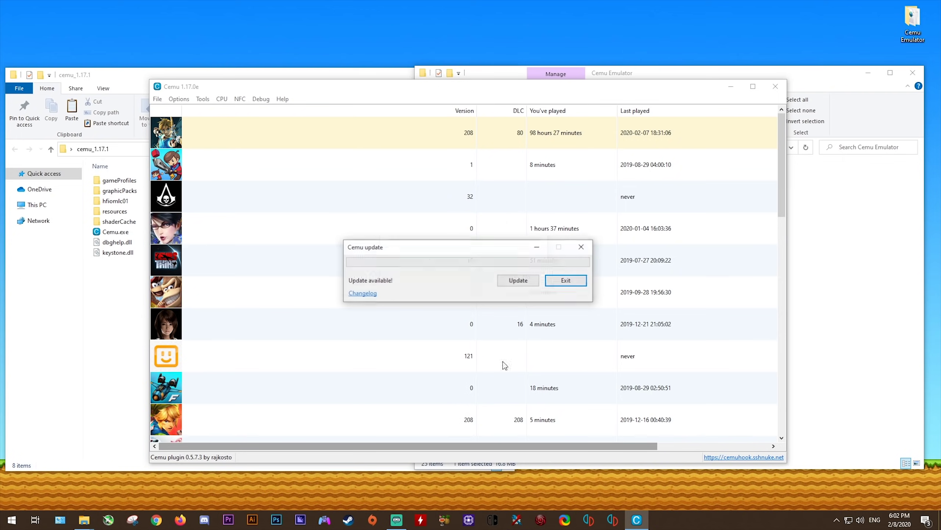
left_click(520, 284)
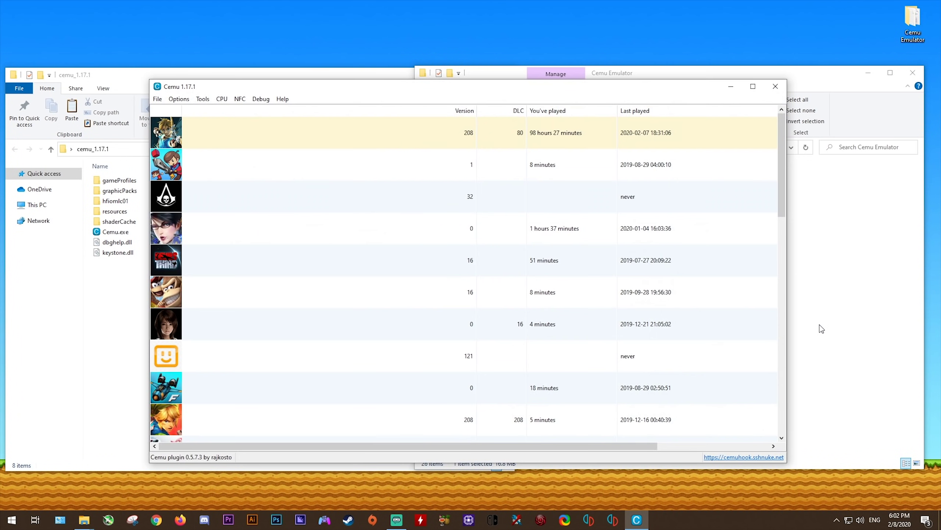
Check the automatic update option in Cemu's general settings and close the emulator
left_click(179, 98)
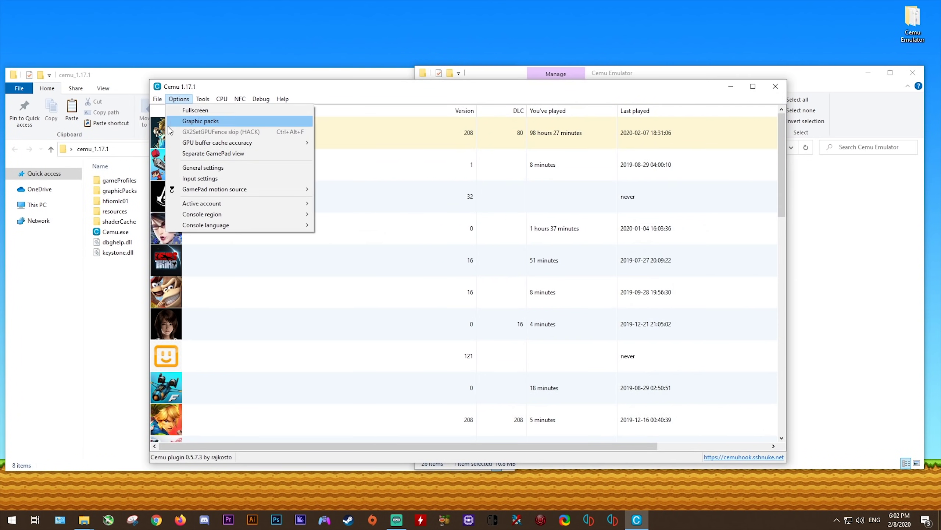
left_click(201, 168)
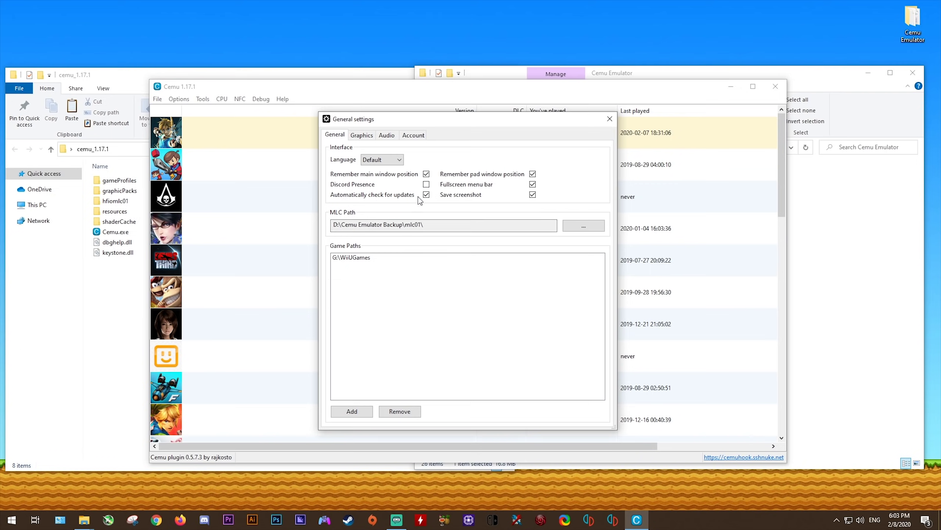
left_click(610, 119)
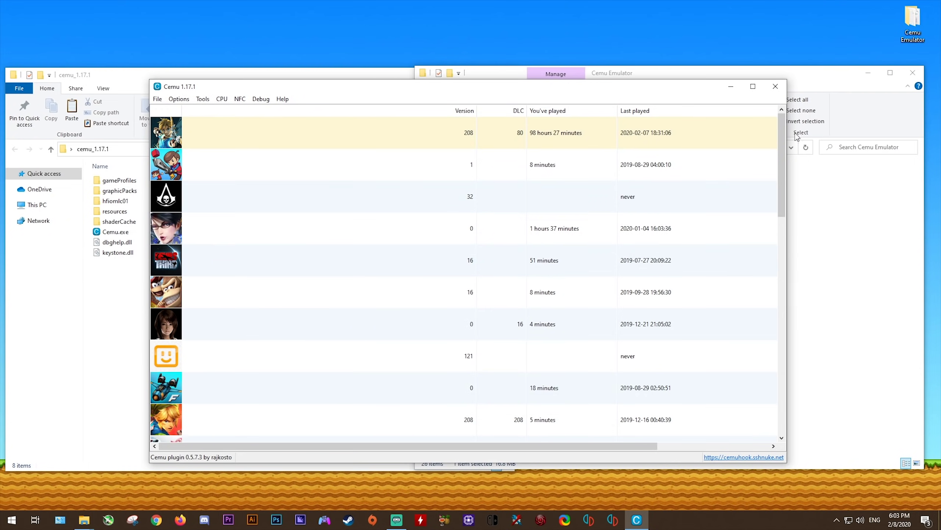
left_click(775, 87)
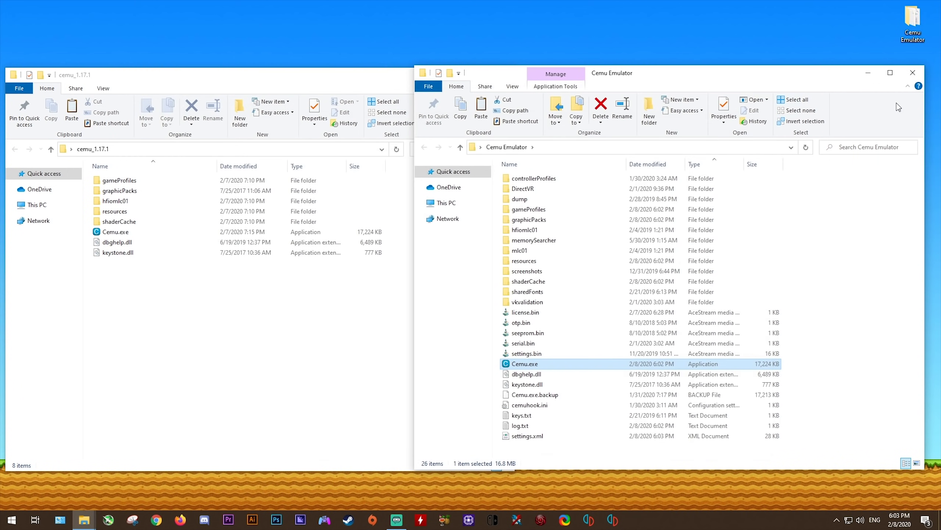
Copy everything in the cemu_1.17.1 folder into the Cemu Emulator folder, replacing the existing files, and close the Cemu Emulator folder
left_click_drag(229, 302, 133, 179)
right_click(132, 179)
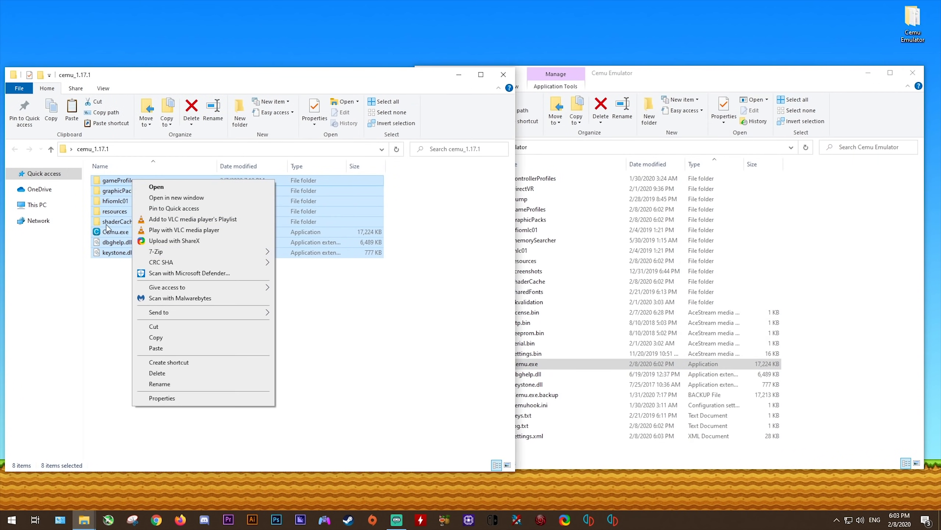
right_click(113, 257)
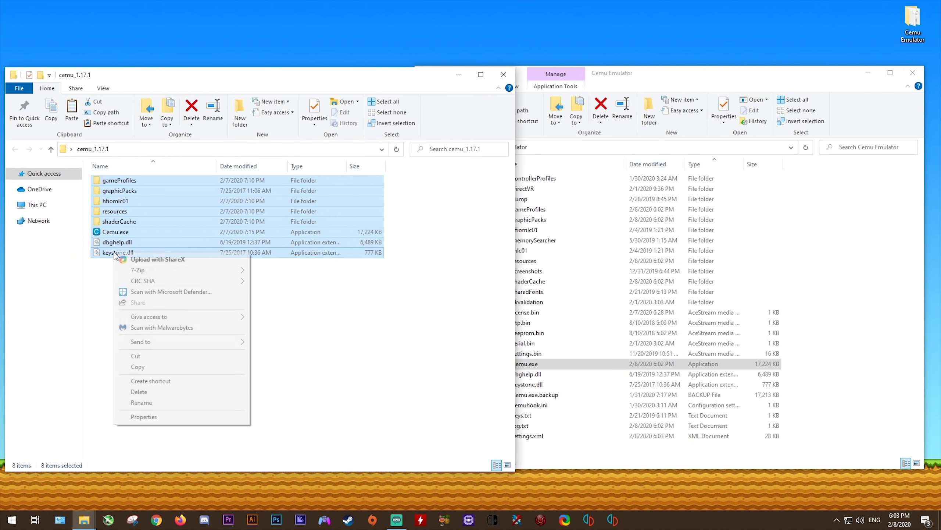
left_click(150, 366)
right_click(865, 334)
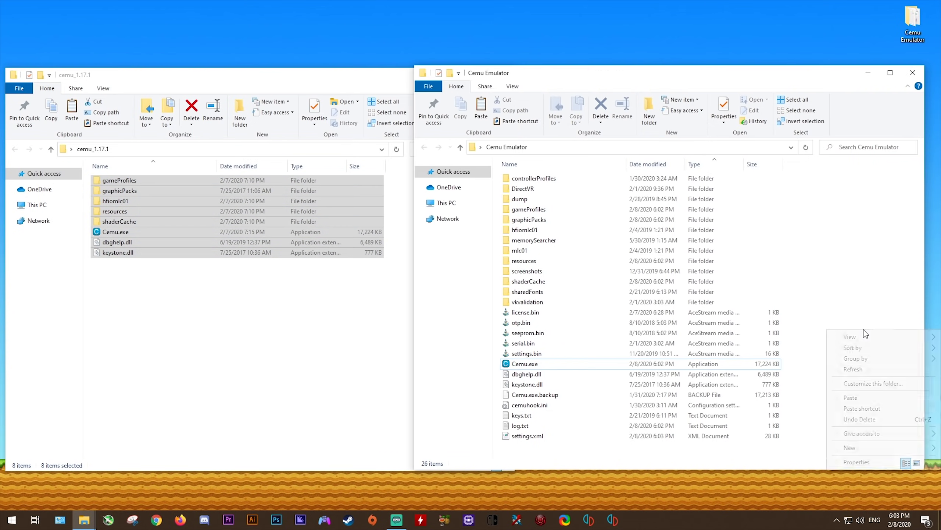
left_click(849, 396)
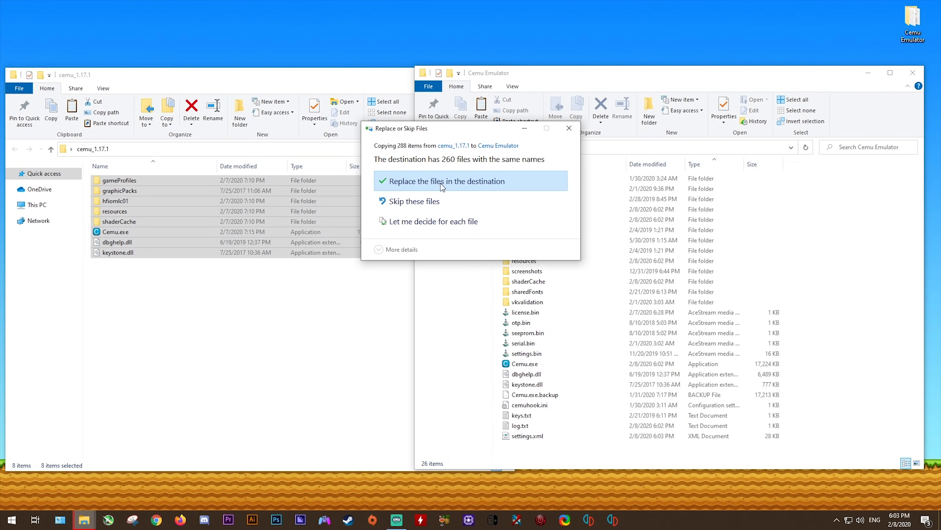
left_click(441, 183)
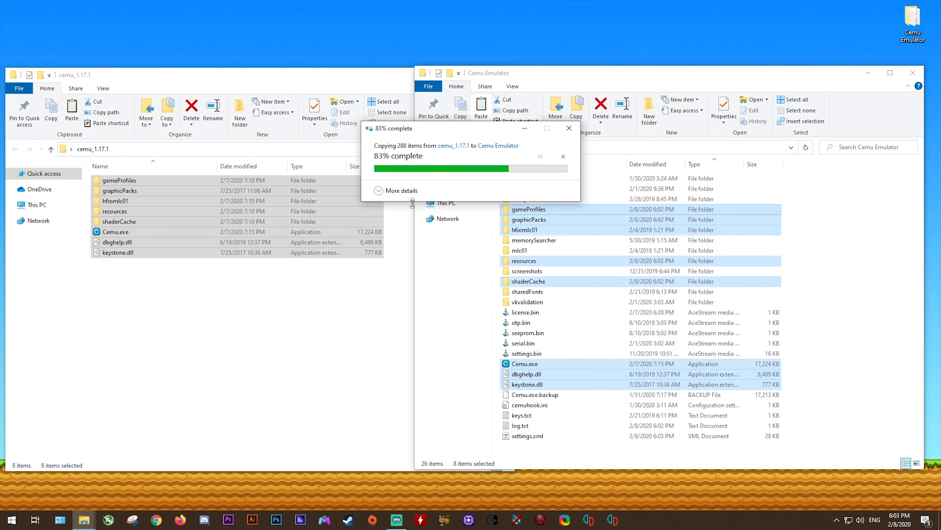
left_click(833, 335)
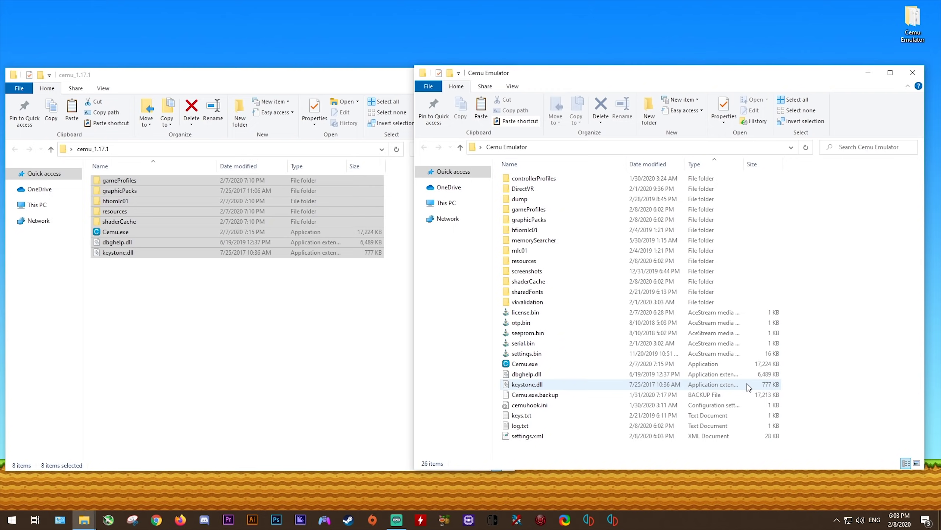
left_click(913, 73)
Review the compatibility options and high DPI scaling override of Cemu.exe in the cemu_1.17.1 folder, accepting the settings
left_click_drag(414, 80, 639, 86)
left_click(437, 383)
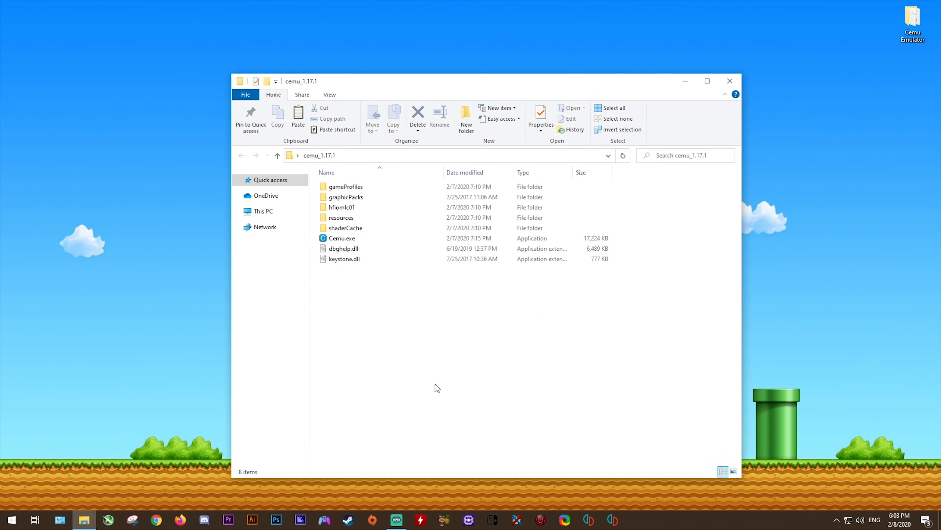
right_click(345, 240)
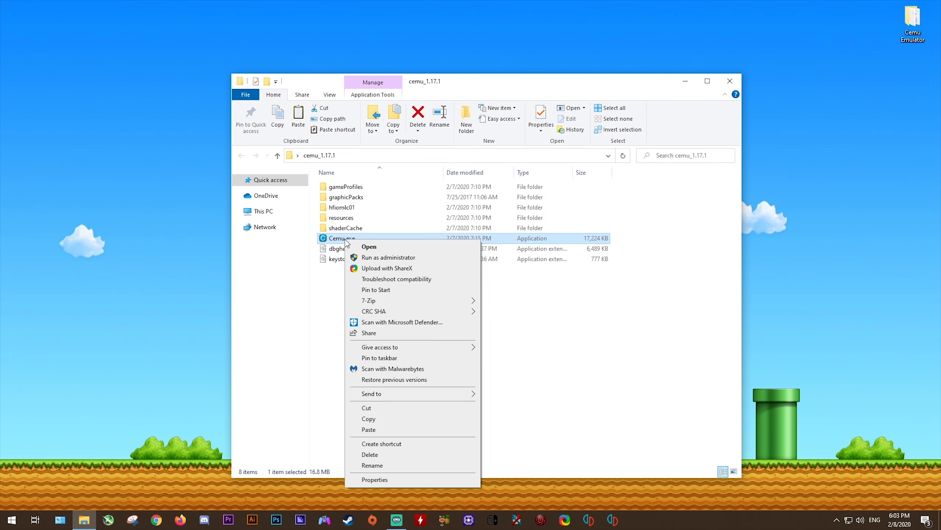
left_click(371, 483)
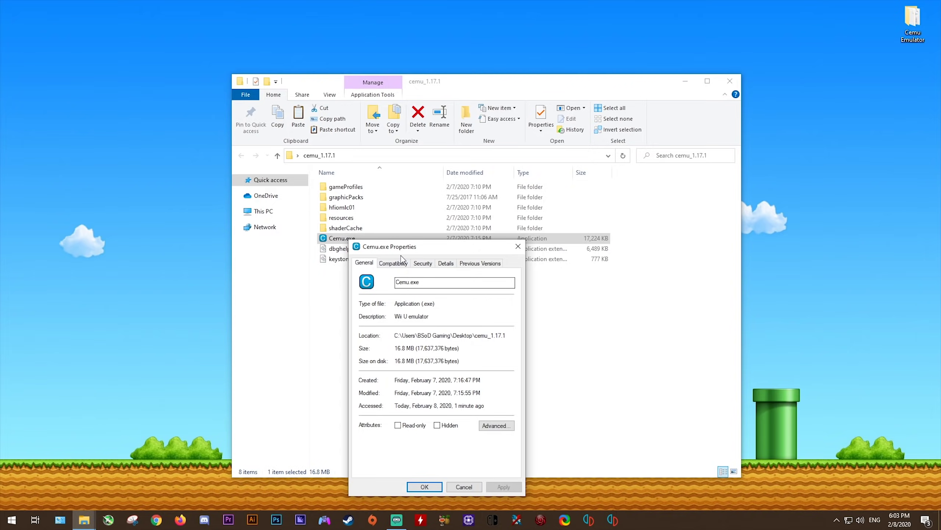
left_click(394, 264)
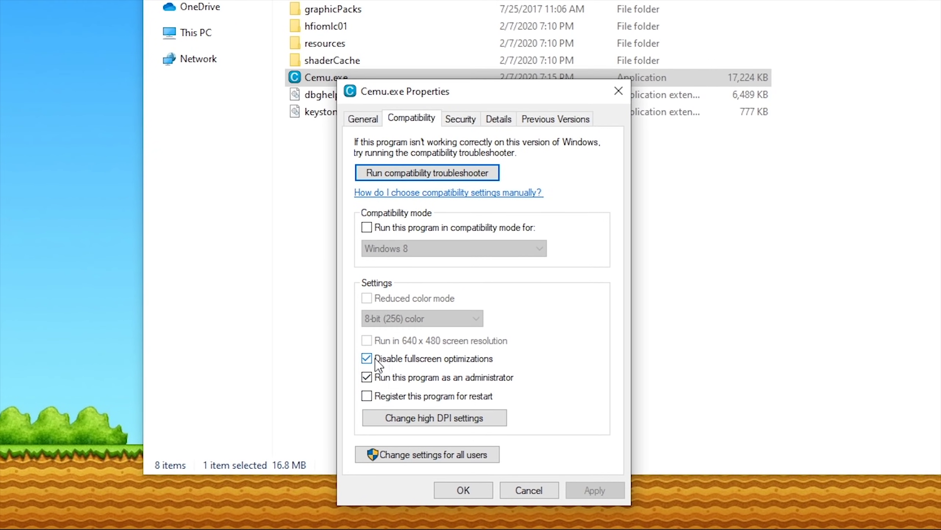
left_click(427, 421)
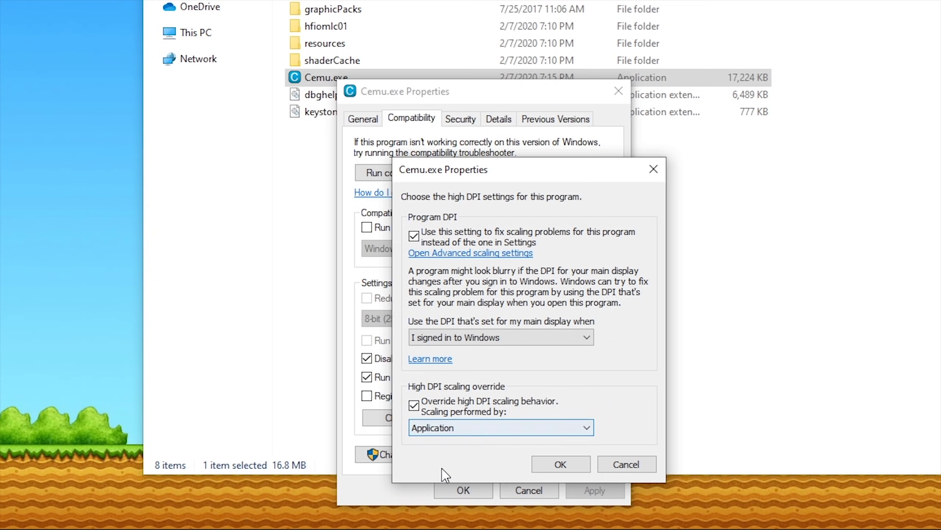
left_click(564, 468)
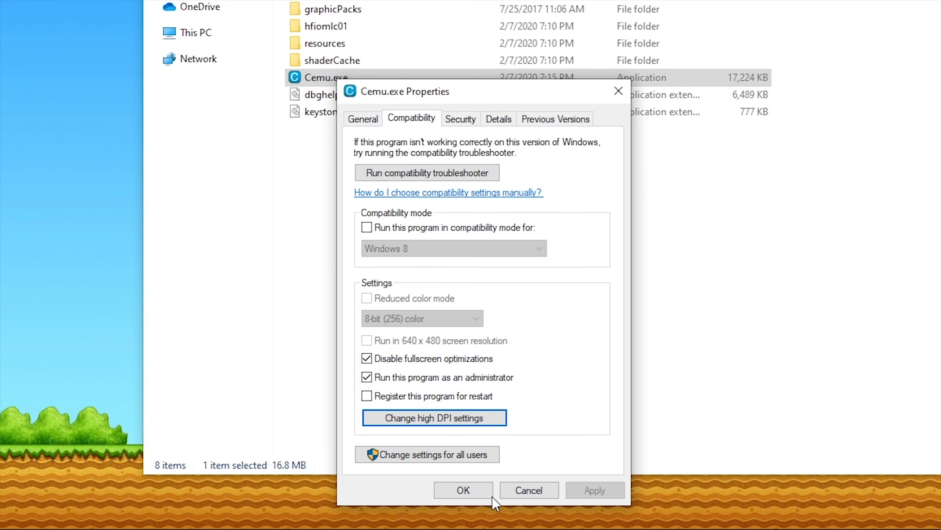
left_click(465, 493)
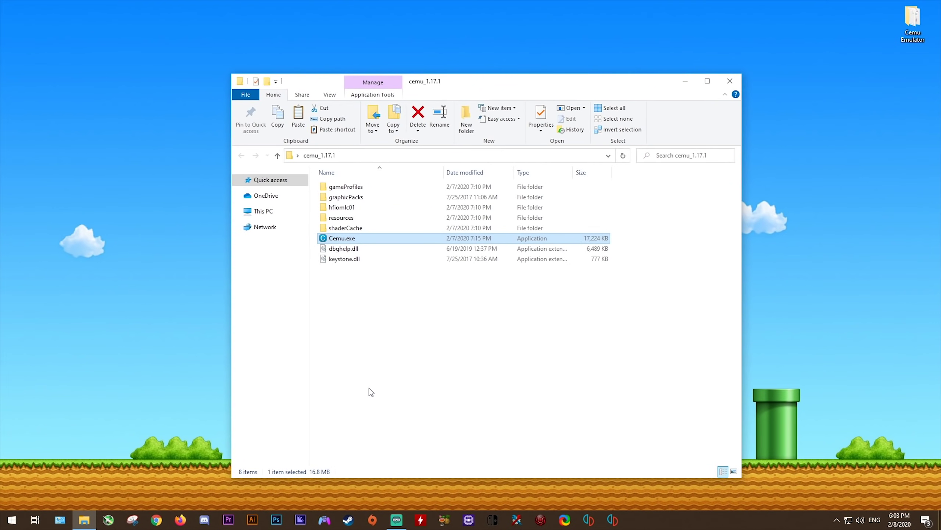
Launch Cemu.exe from the cemu_1.17.1 folder and download the graphic packs and missing shared fonts
double_click(342, 239)
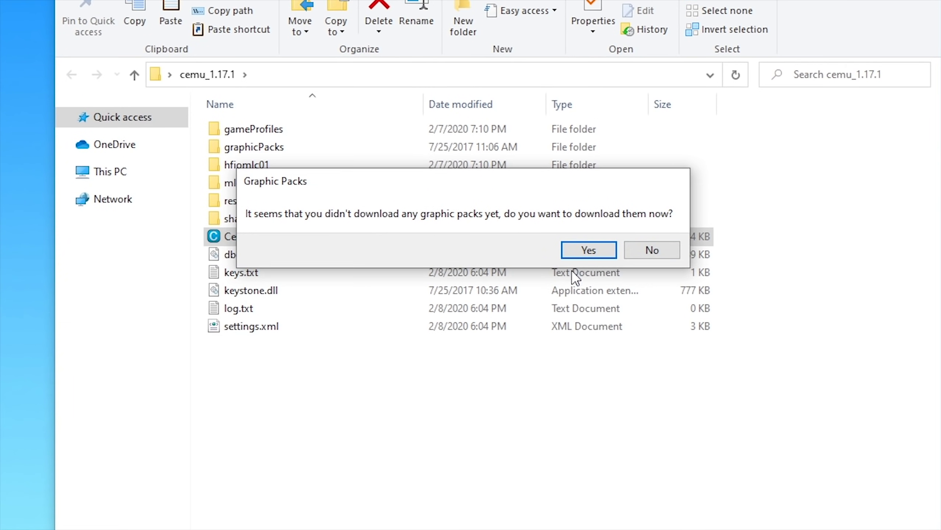
left_click(595, 251)
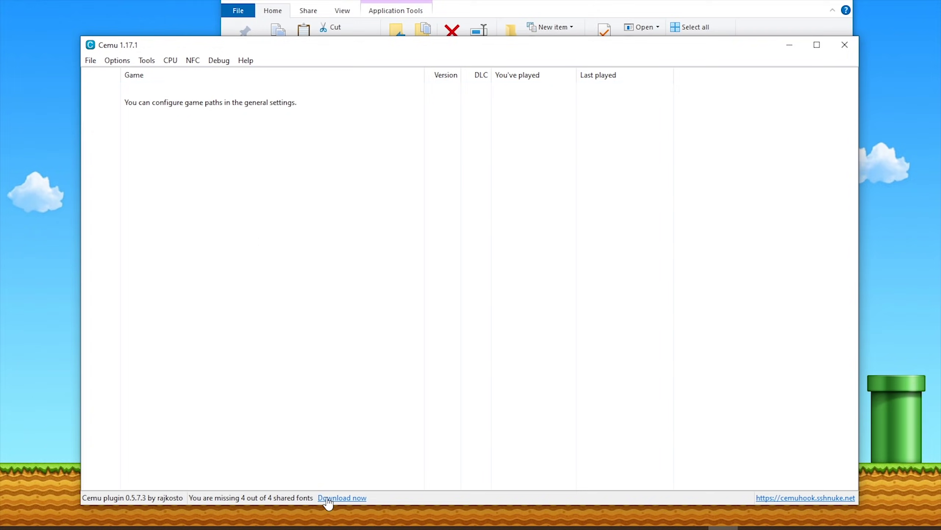
left_click(349, 499)
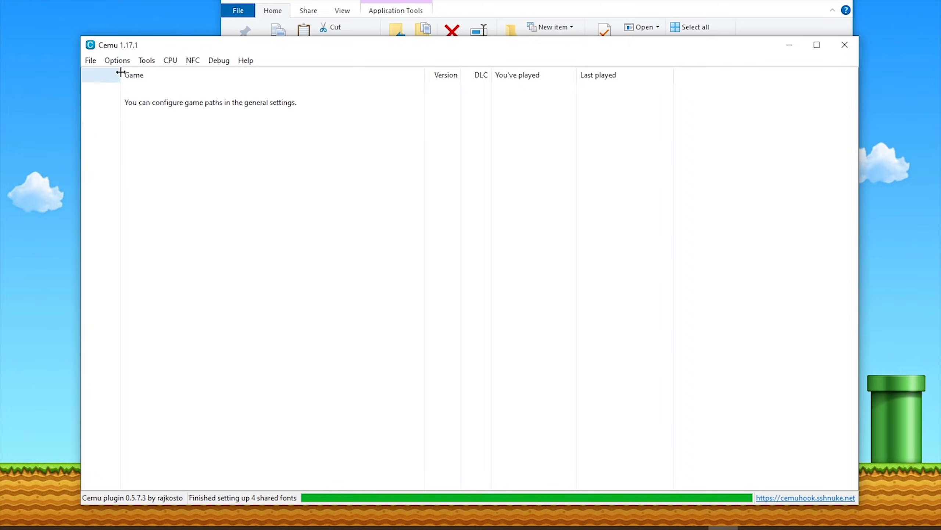
Set the MLC path in the general settings to the mlc01 folder in D:\Cemu Emulator Backup
left_click(117, 61)
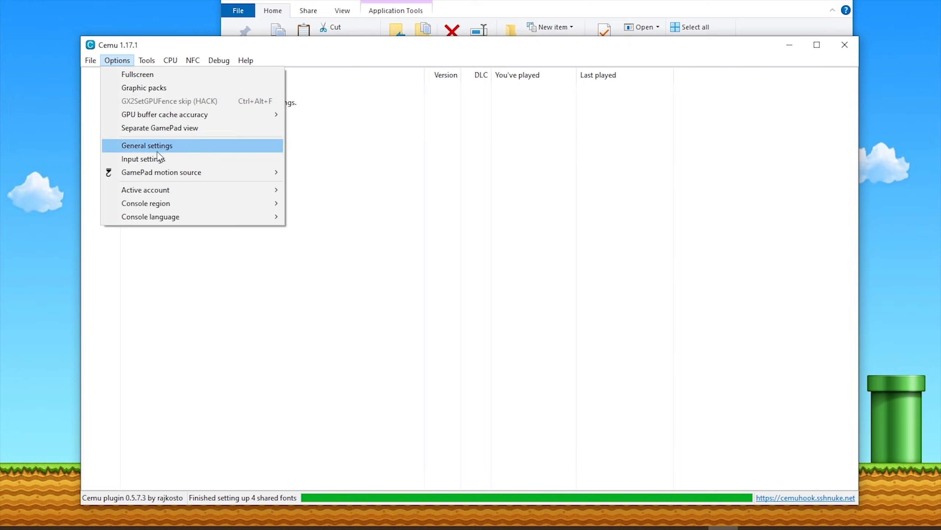
left_click(146, 147)
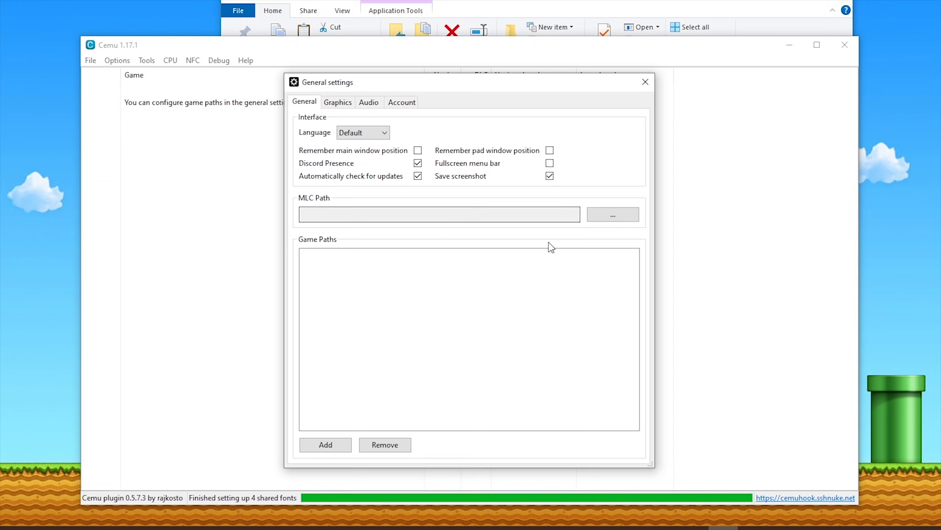
left_click(615, 218)
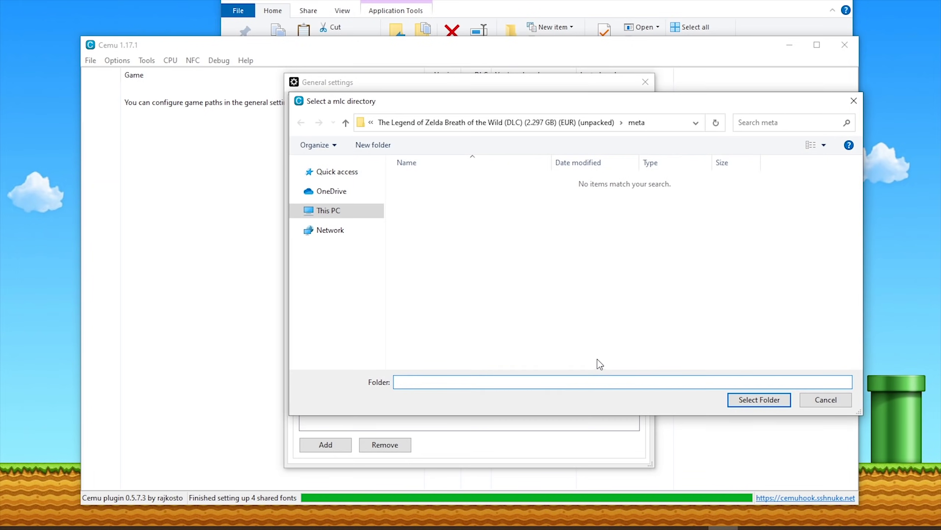
left_click(331, 212)
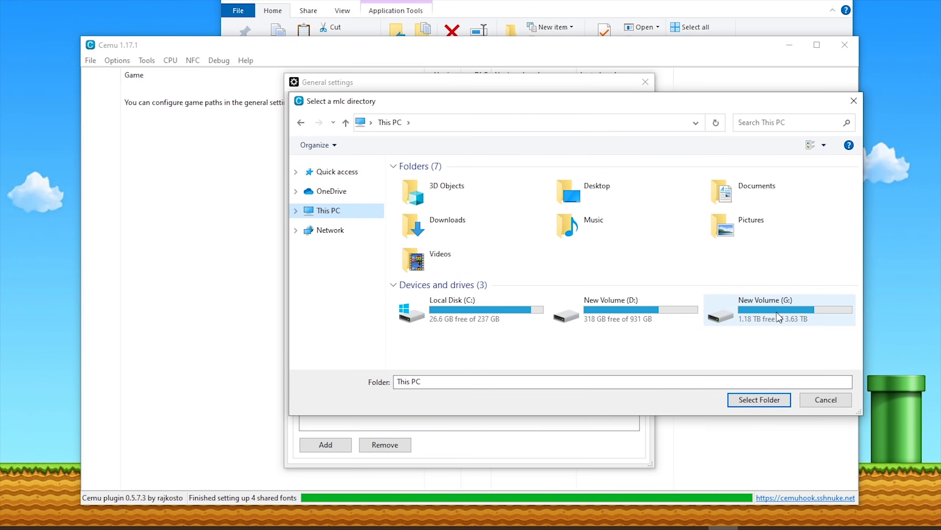
double_click(669, 315)
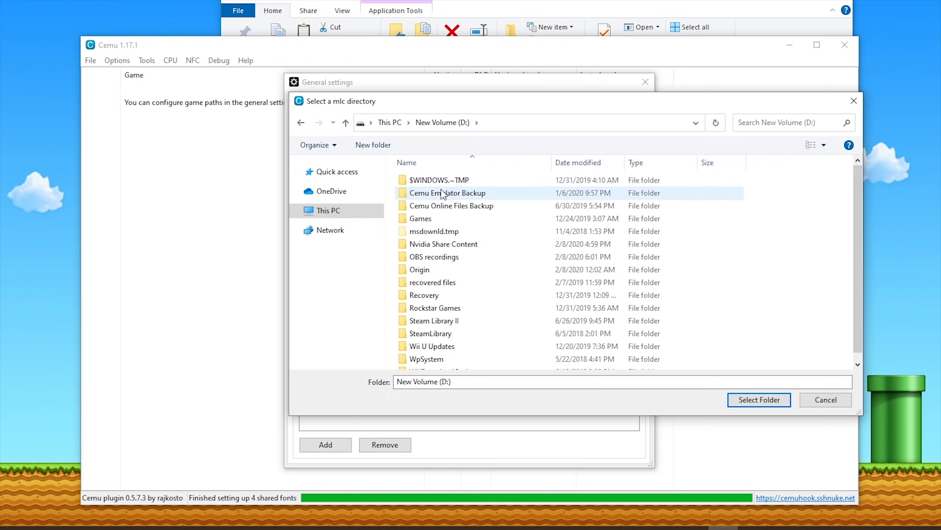
double_click(456, 194)
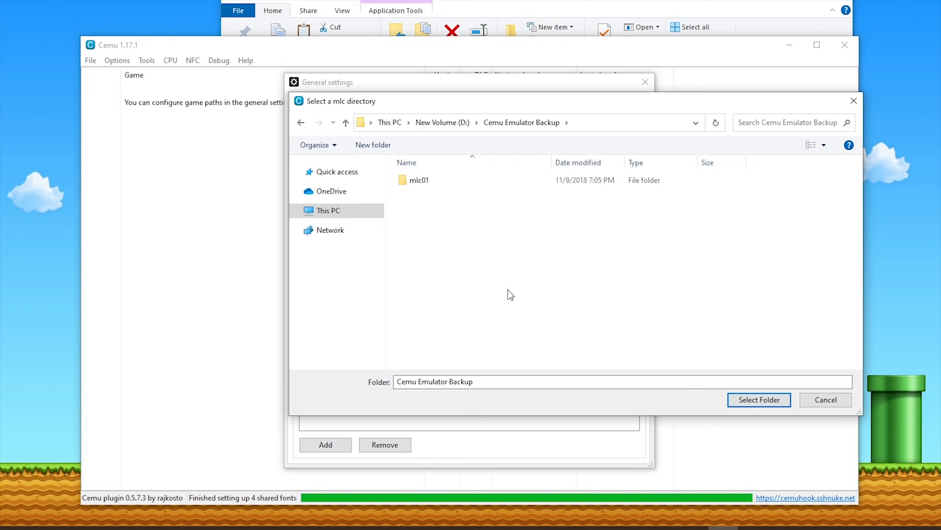
left_click(425, 184)
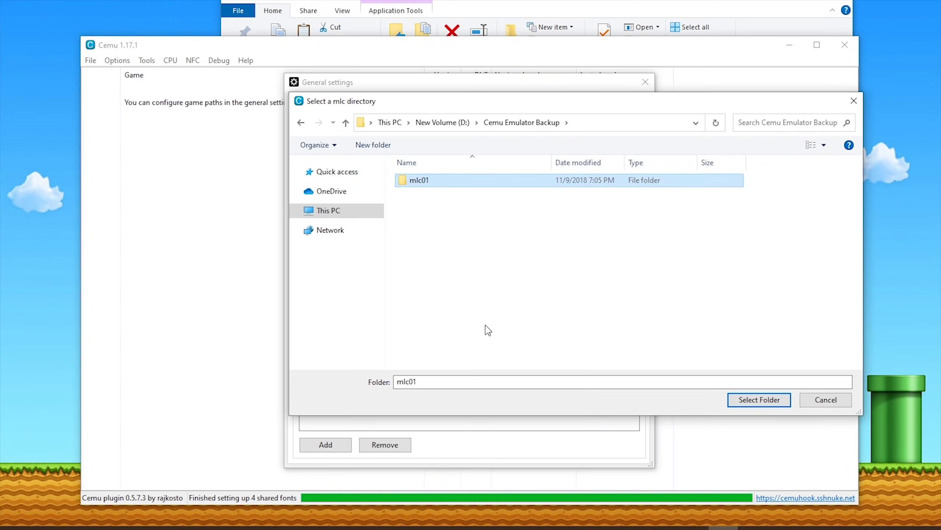
left_click(760, 400)
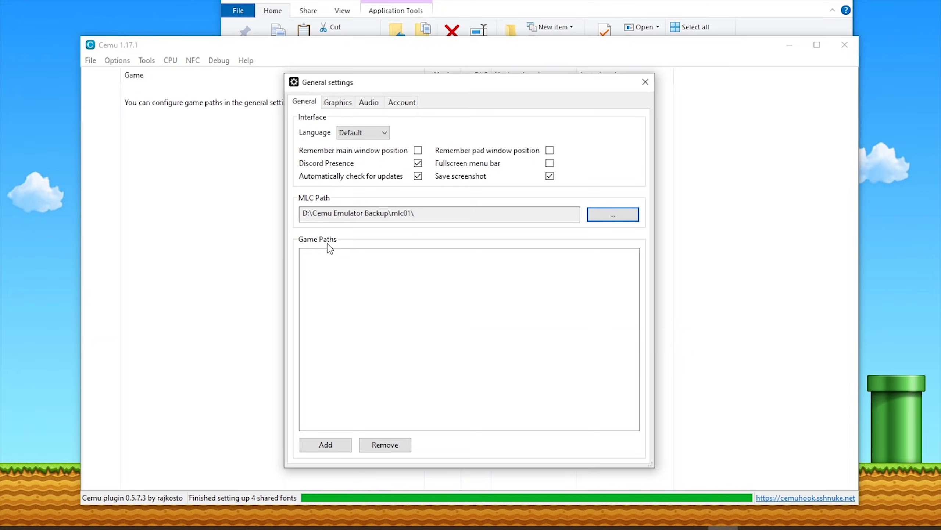
Add G:\WiiUGames as a game path and close the general settings
left_click(326, 445)
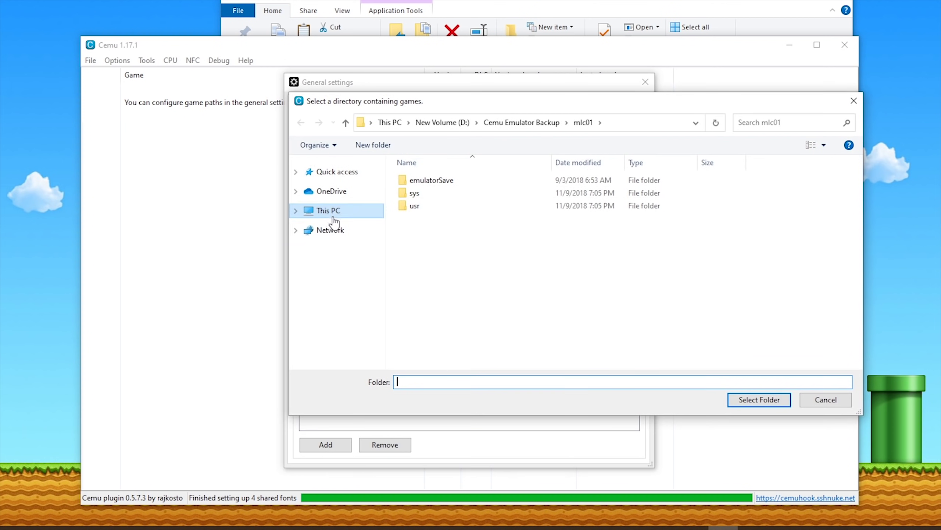
left_click(326, 210)
double_click(779, 311)
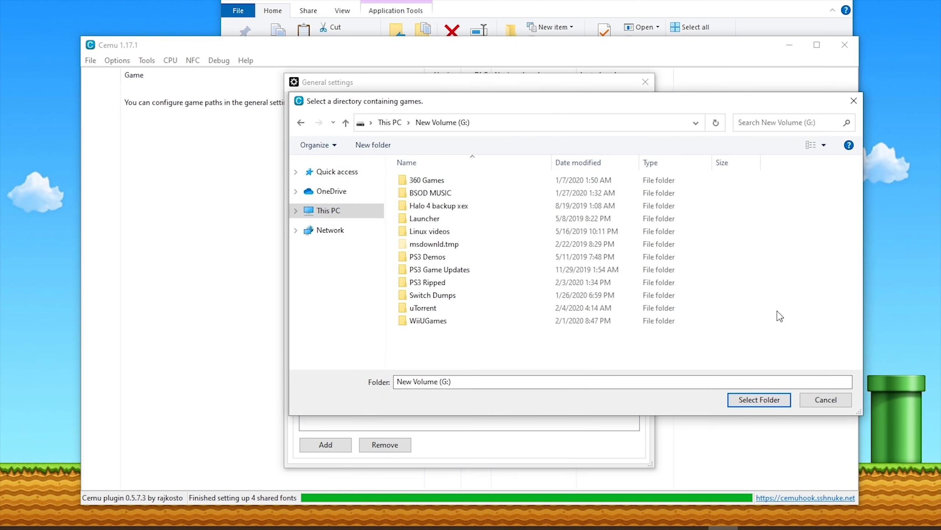
double_click(435, 321)
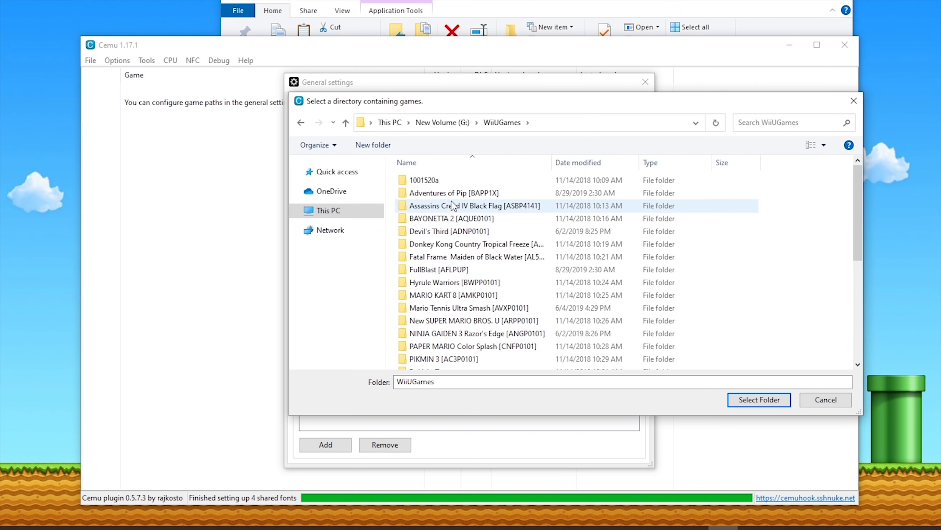
left_click(450, 126)
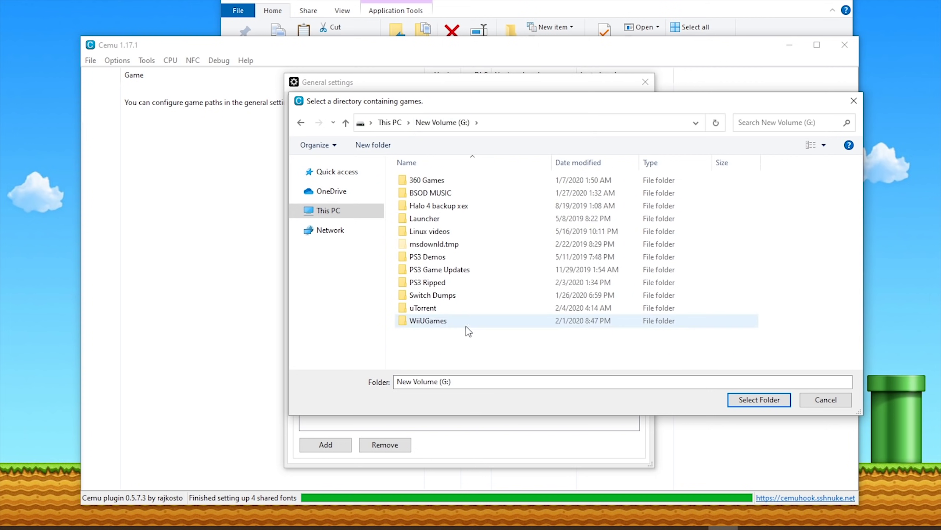
left_click(438, 322)
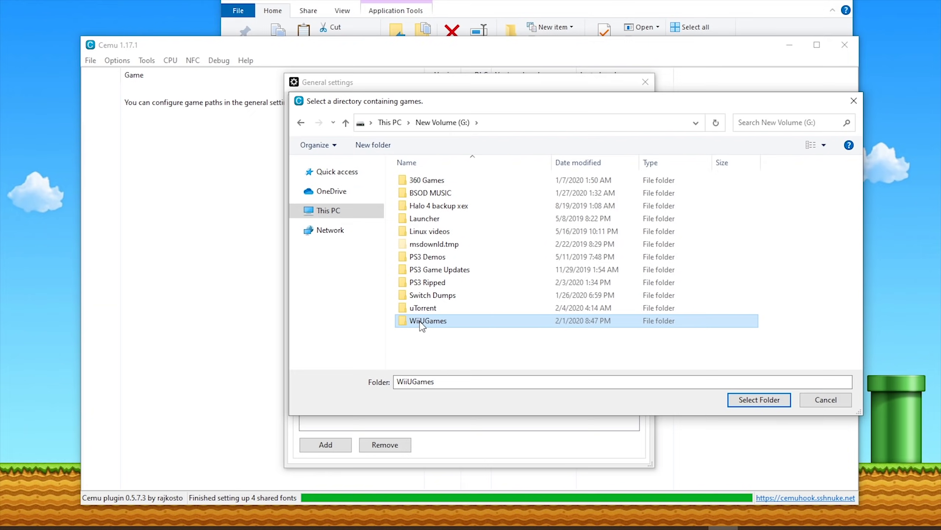
left_click(759, 405)
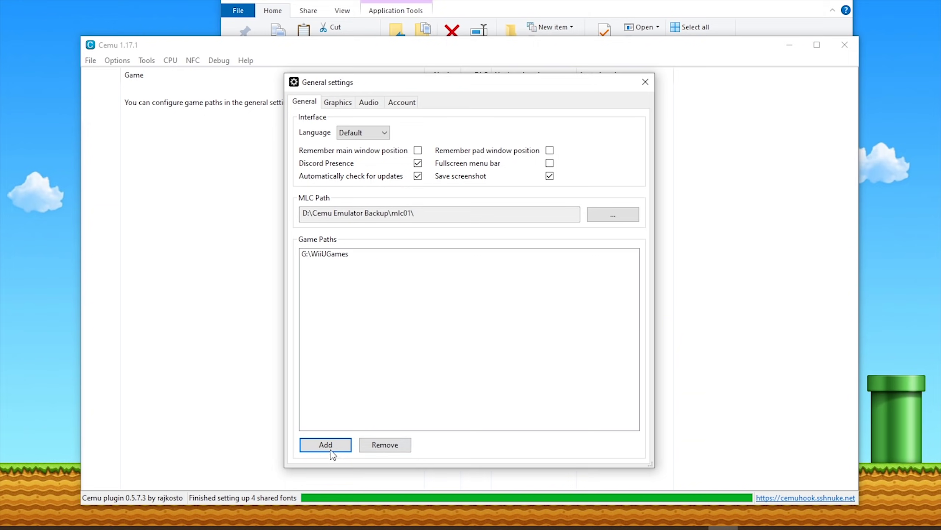
left_click(645, 82)
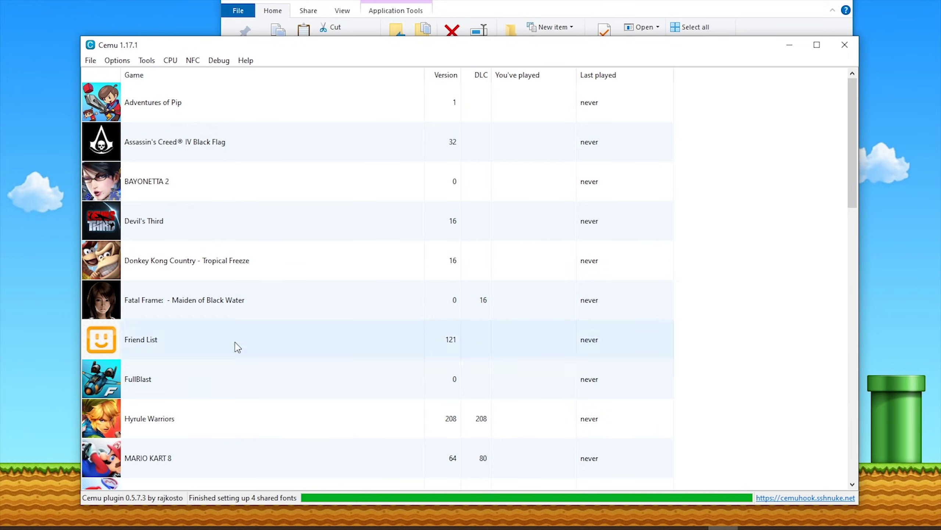
Mark the Zelda games Breath of the Wild, The Wind Waker HD and Twilight Princess HD as favorites in the game list
scroll(858, 256, "down", 2)
left_click_drag(861, 264, 842, 434)
right_click(187, 299)
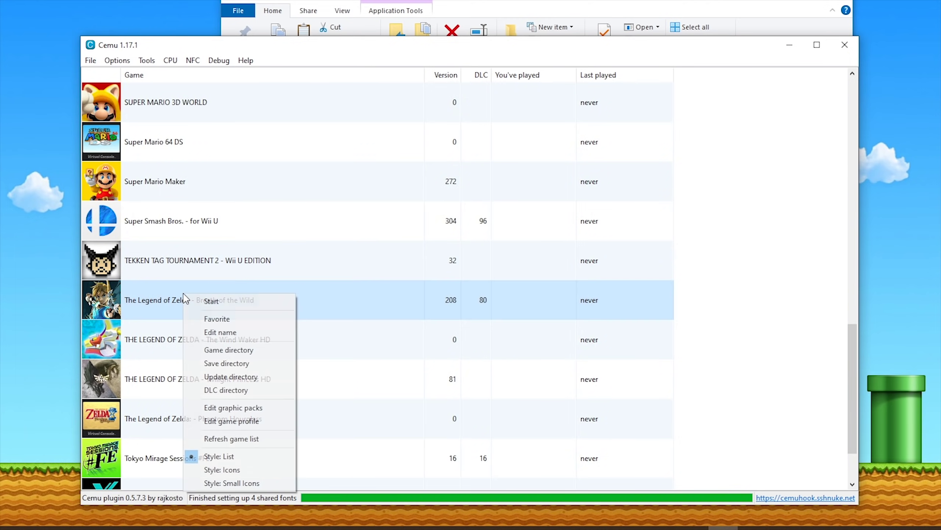
left_click(216, 318)
left_click(196, 339)
right_click(195, 339)
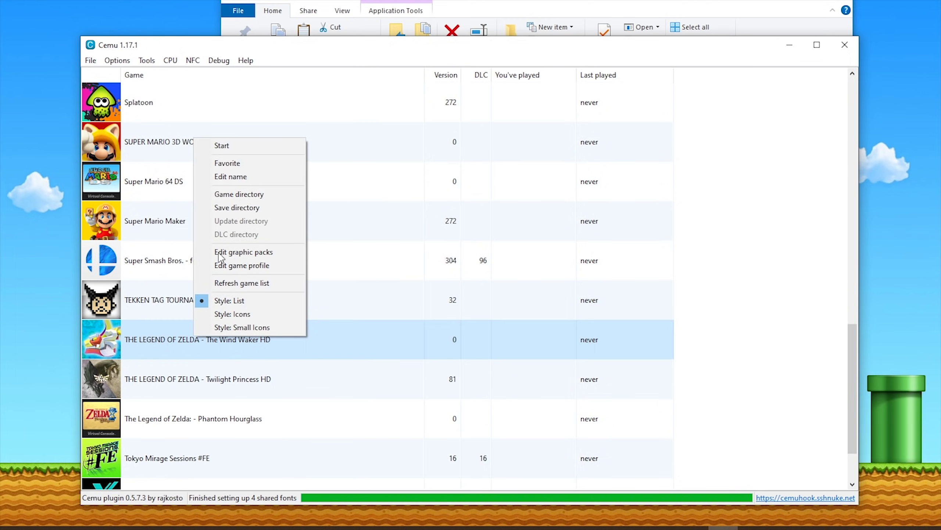
left_click(247, 164)
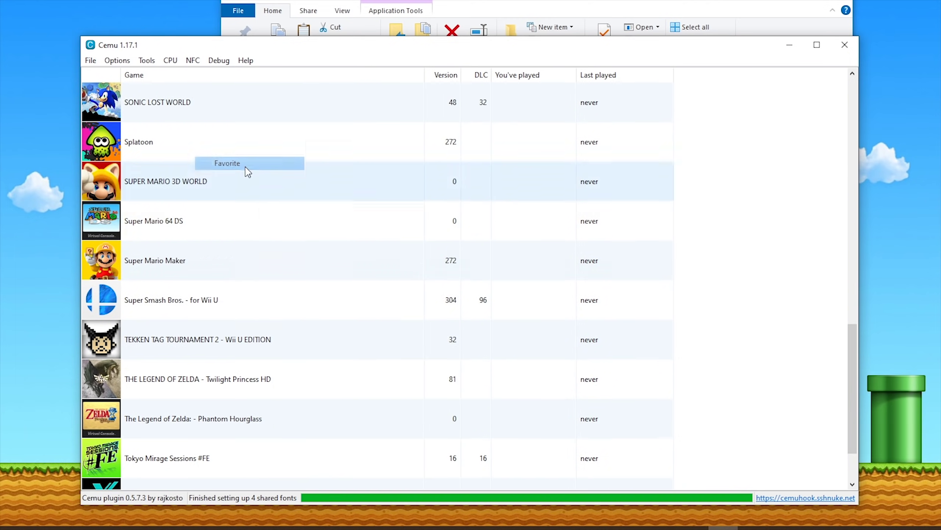
right_click(187, 388)
left_click(209, 210)
left_click_drag(850, 422, 877, 171)
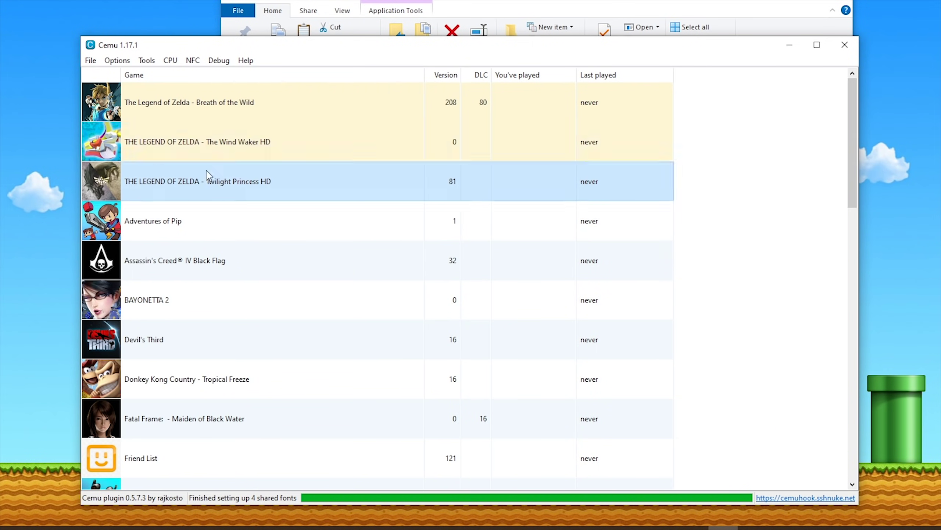
left_click(760, 266)
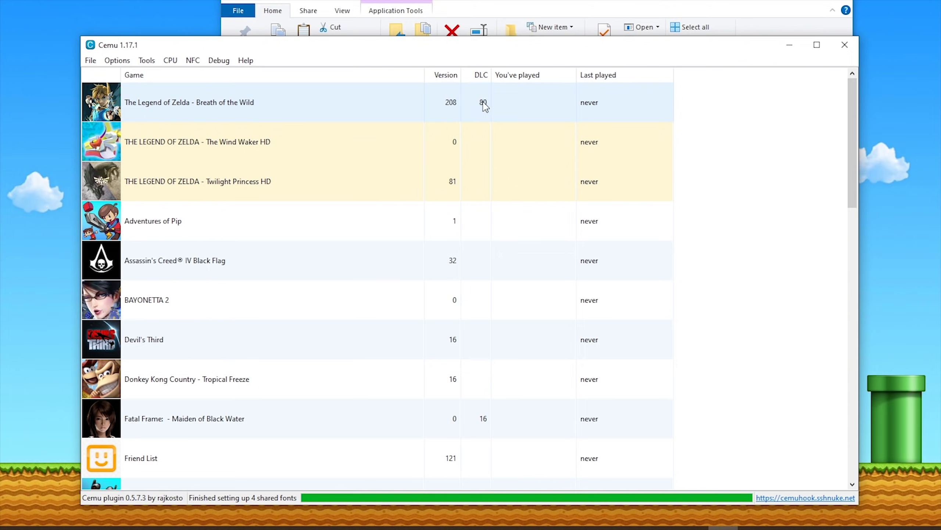
Try installing the Breath of the Wild v208 update from meta.xml in its D:\Wii U Updates\Updates folder, declining to reinstall it
left_click(91, 62)
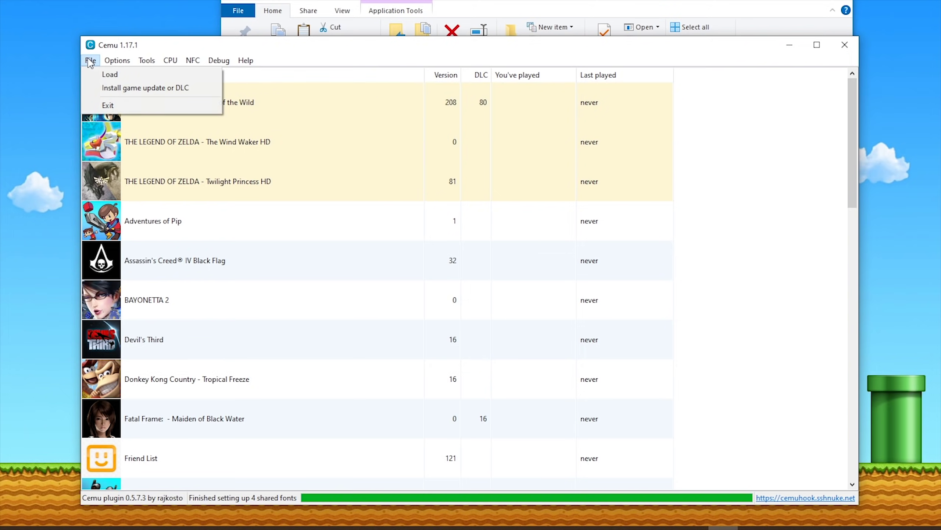
left_click(159, 89)
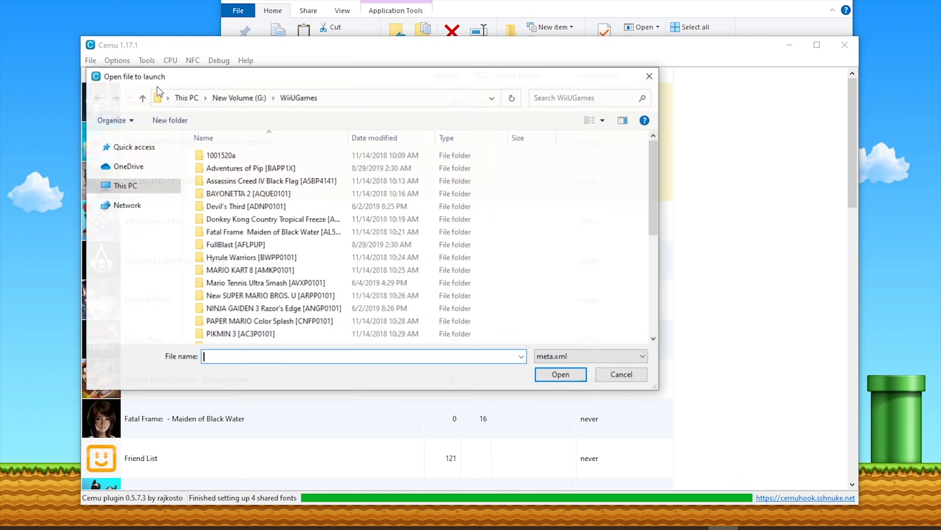
left_click(118, 186)
double_click(351, 283)
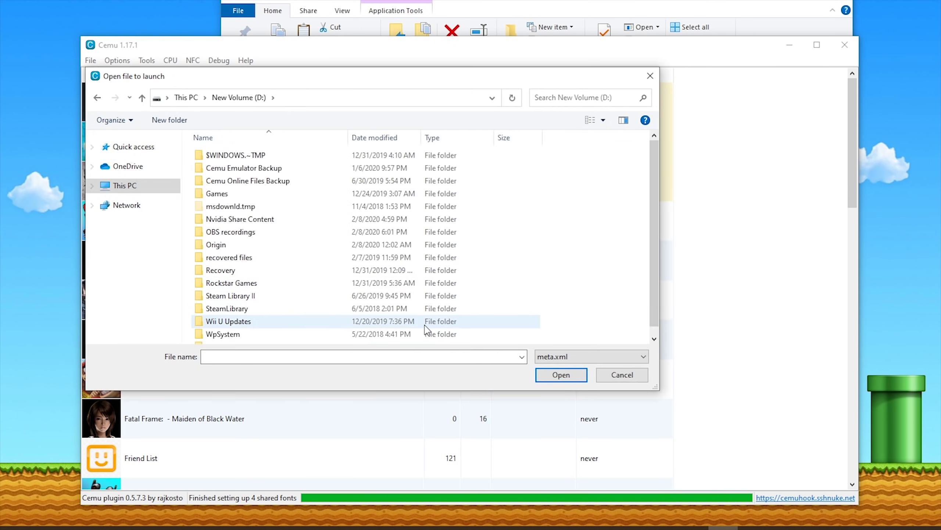
double_click(235, 322)
double_click(218, 169)
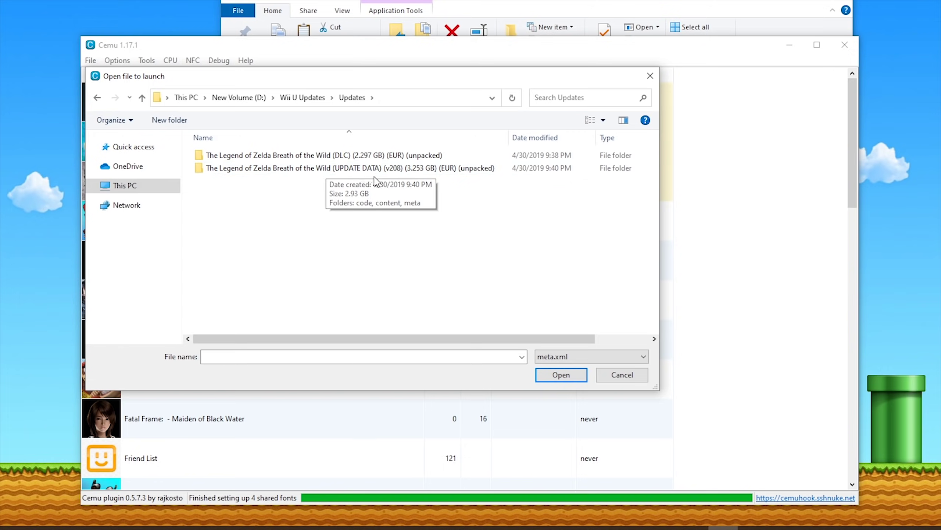
double_click(351, 172)
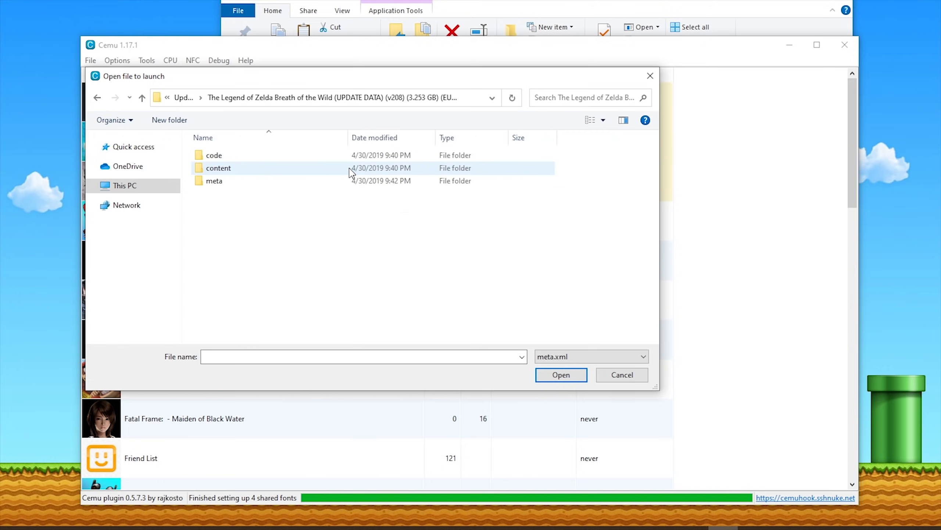
double_click(219, 181)
double_click(227, 154)
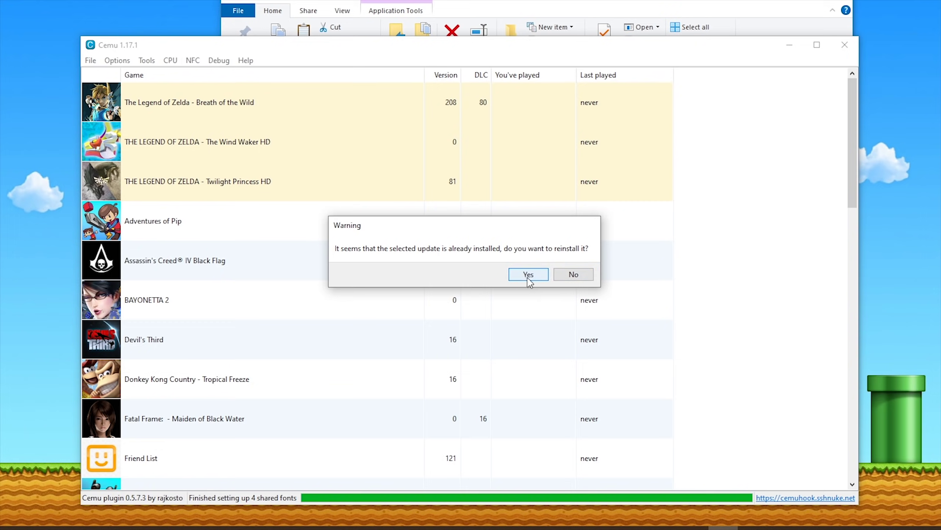
left_click(574, 274)
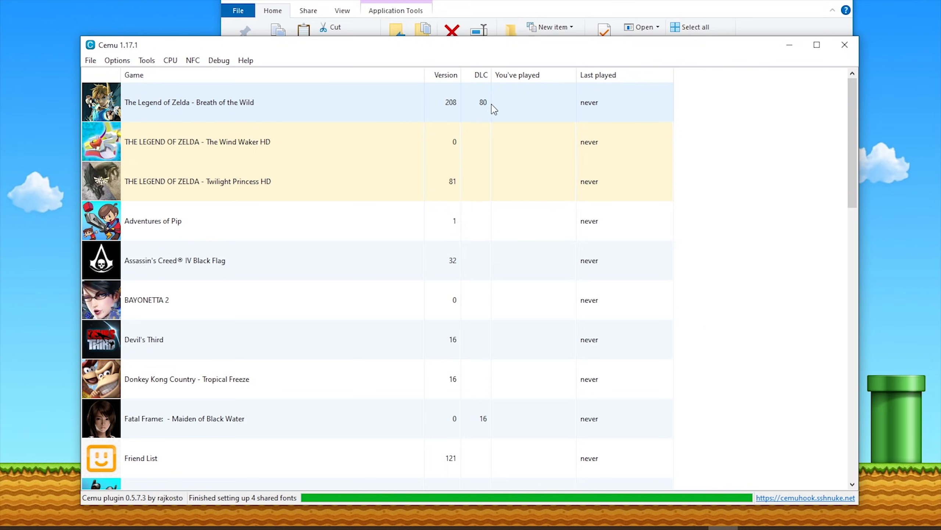
Try installing the Breath of the Wild DLC from the meta.xml in its unpacked DLC folder, declining to reinstall it
left_click(90, 60)
left_click(139, 87)
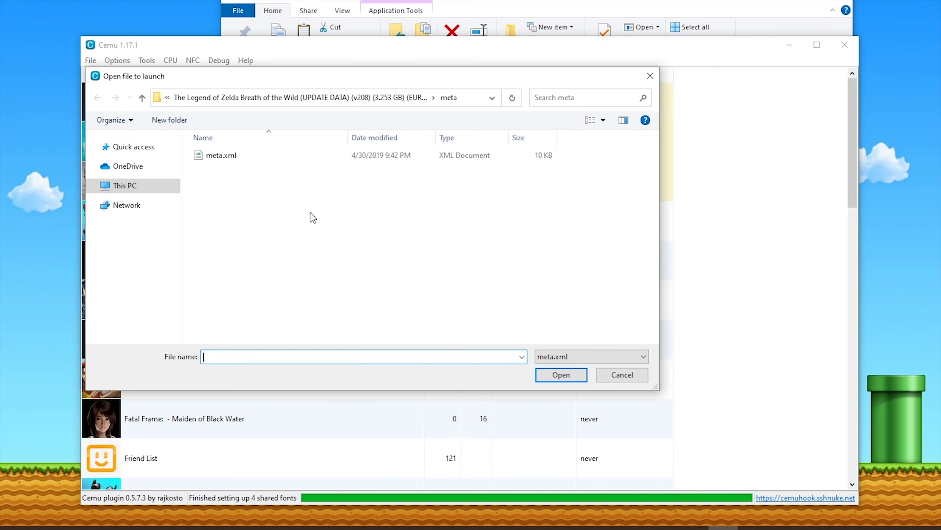
left_click(227, 98)
left_click(182, 99)
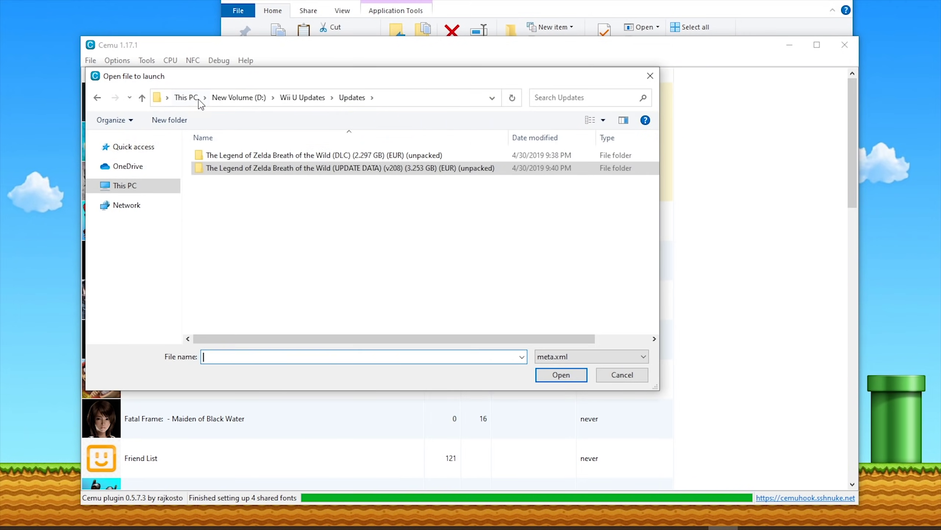
double_click(334, 159)
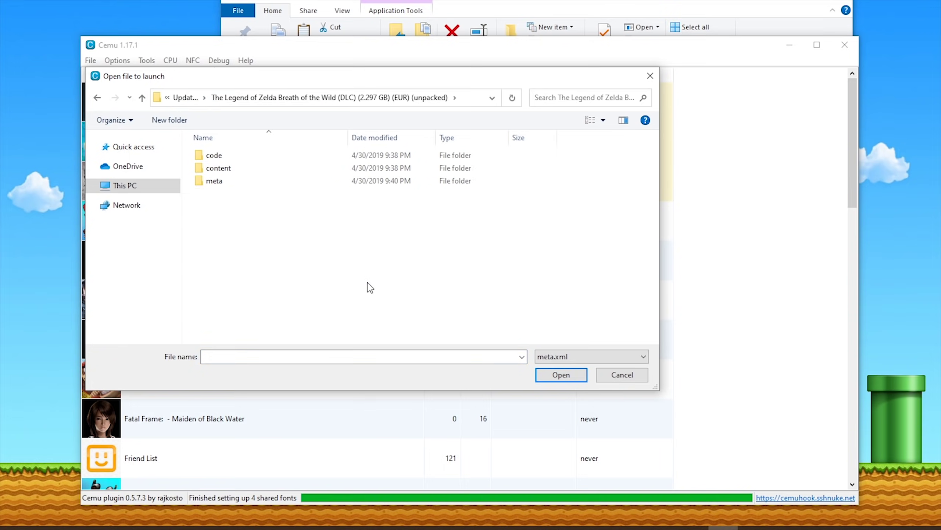
double_click(222, 182)
left_click(227, 159)
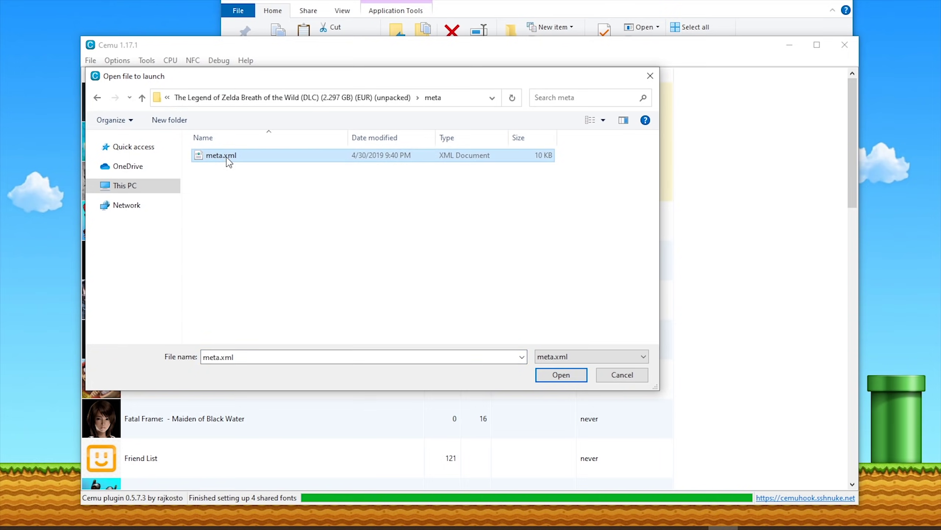
left_click(561, 374)
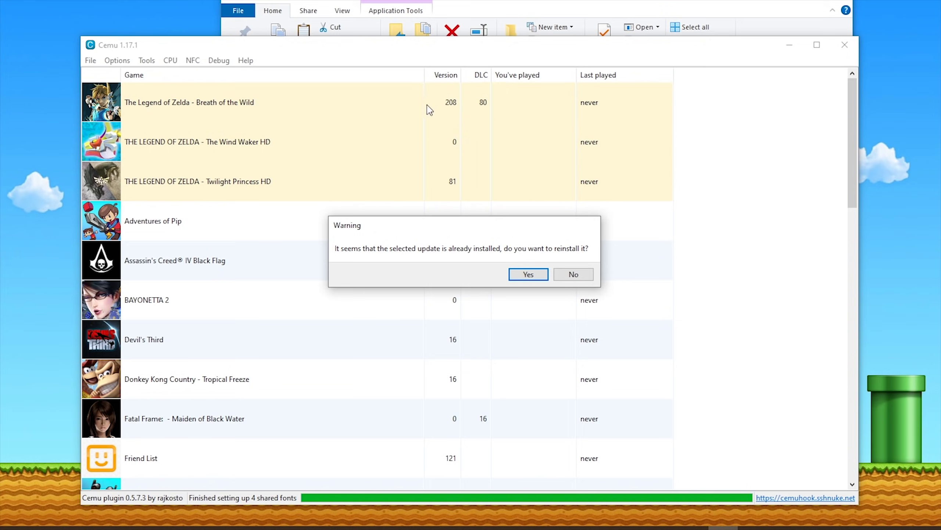
left_click(571, 273)
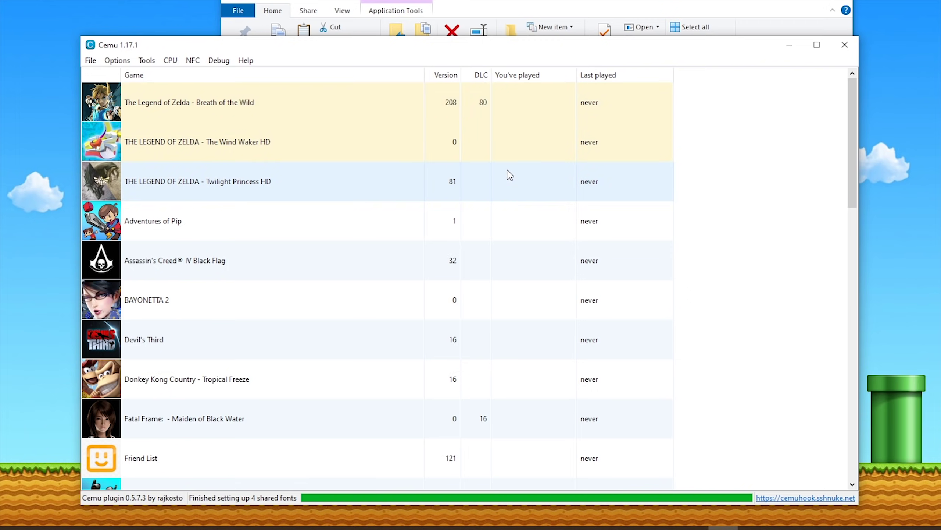
Set the custom timer to QPC in the debug options
left_click(124, 61)
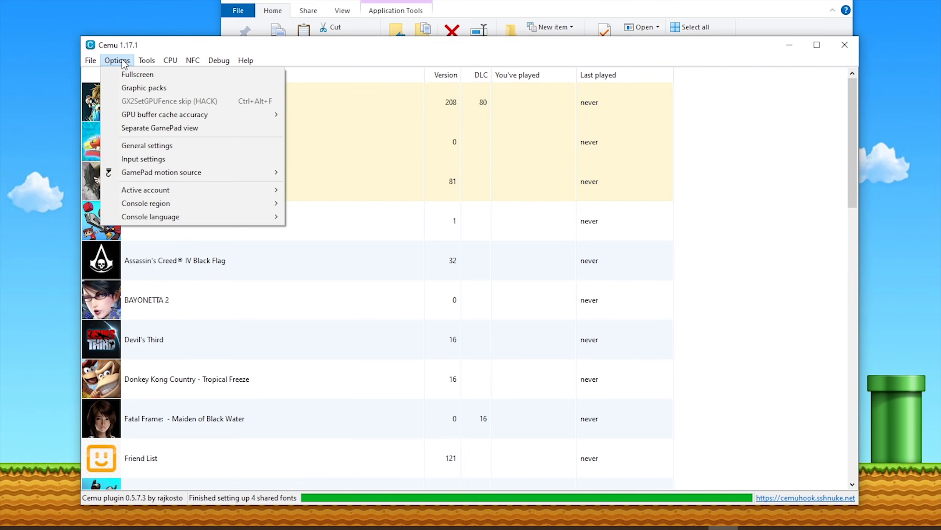
mouse_move(170, 61)
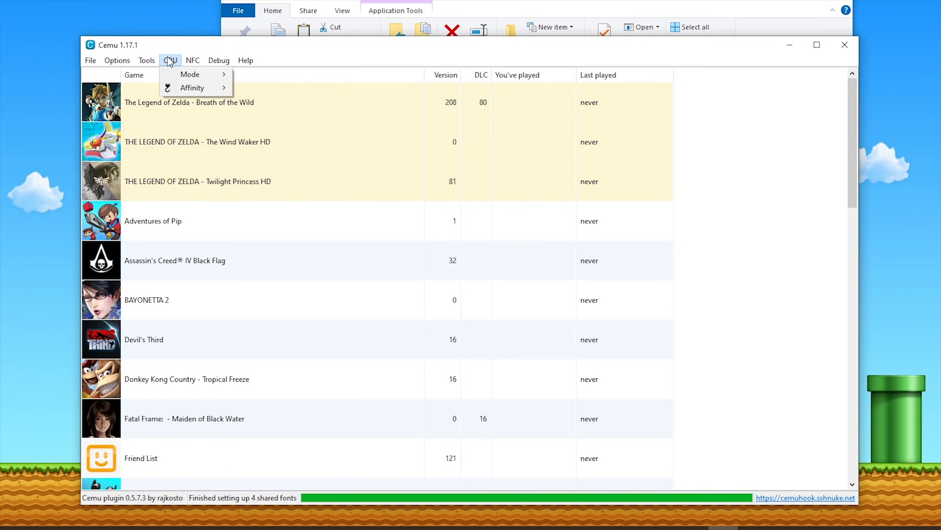
mouse_move(191, 75)
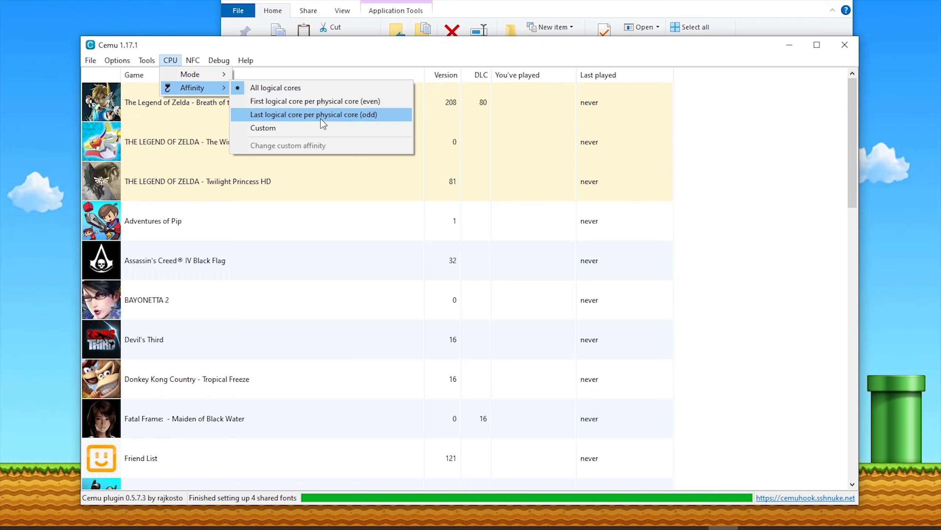
mouse_move(223, 62)
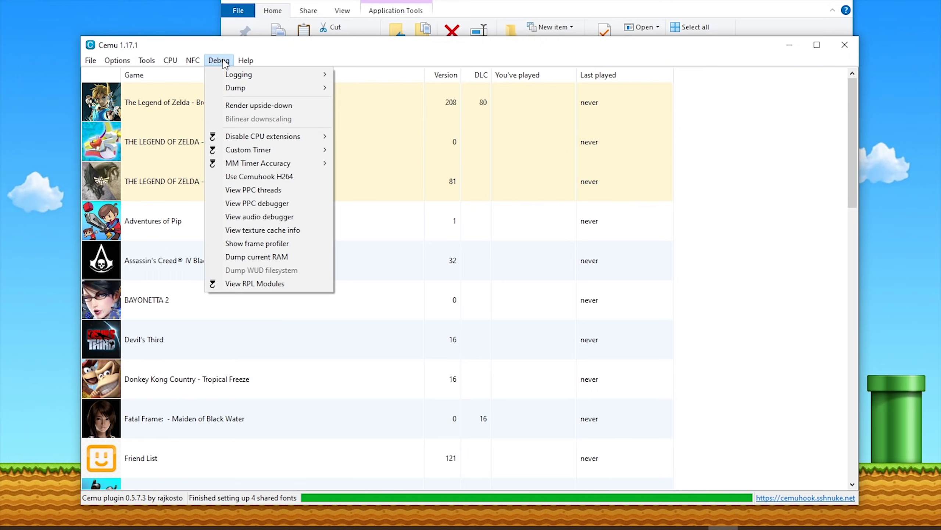
mouse_move(311, 155)
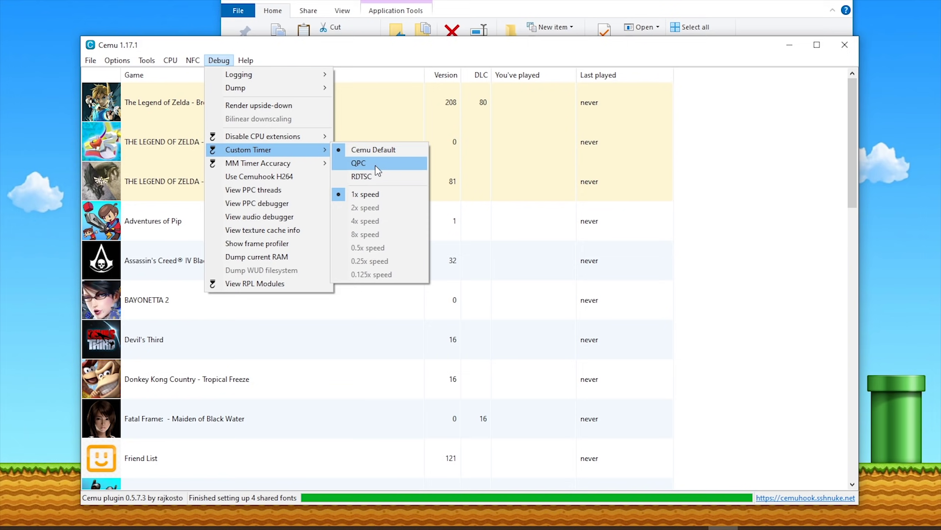
left_click(359, 163)
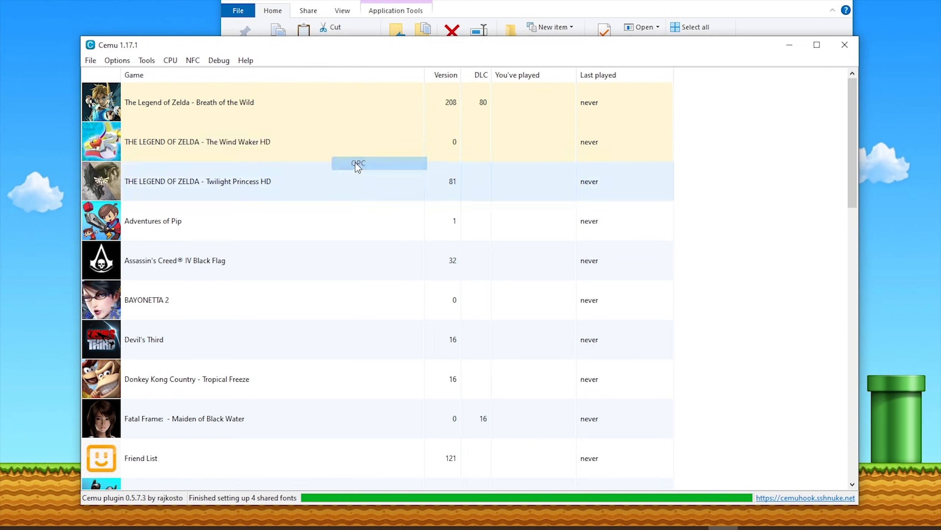
Set the MM timer accuracy to 1ms and enable Use Cemuhook H264 in the debug options
left_click(219, 60)
mouse_move(291, 152)
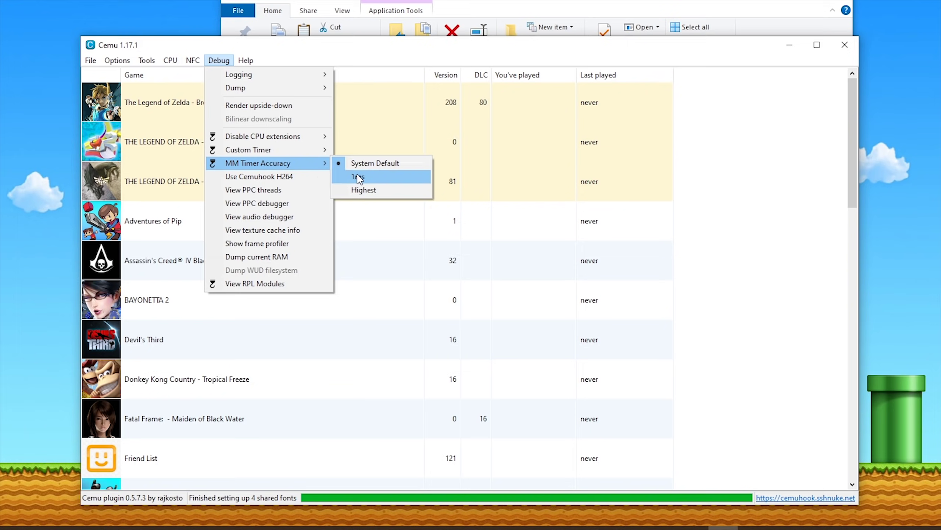
left_click(361, 176)
left_click(222, 60)
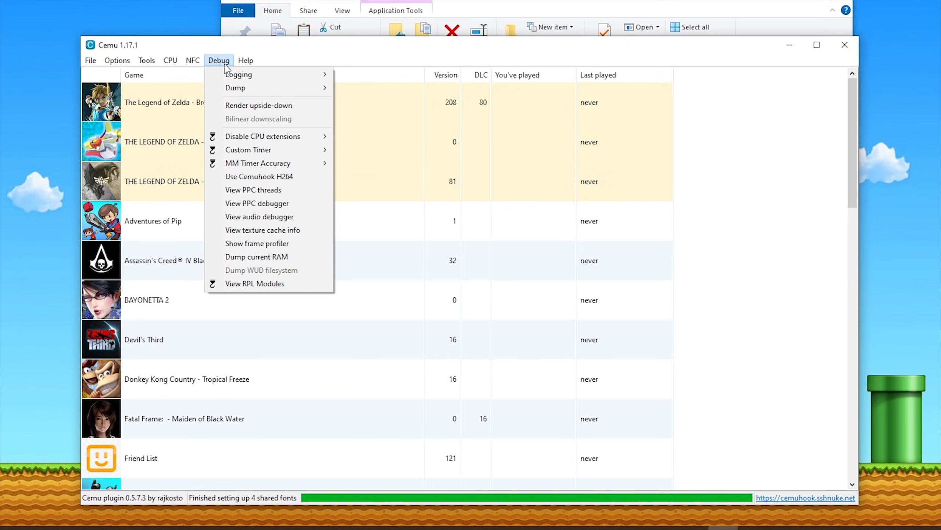
left_click(252, 177)
Try enabling the slow Vulkan validation layer in the debug logging options and disable it again
left_click(219, 60)
mouse_move(315, 76)
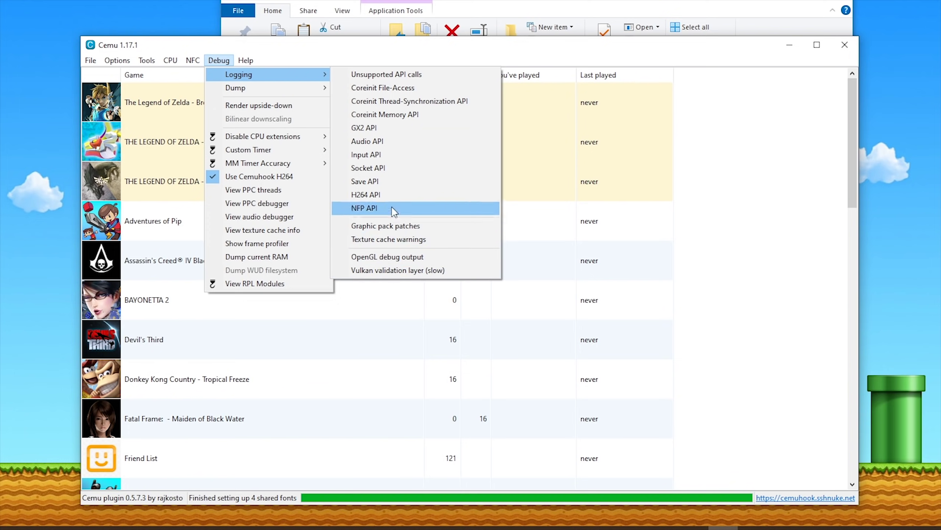
left_click(399, 270)
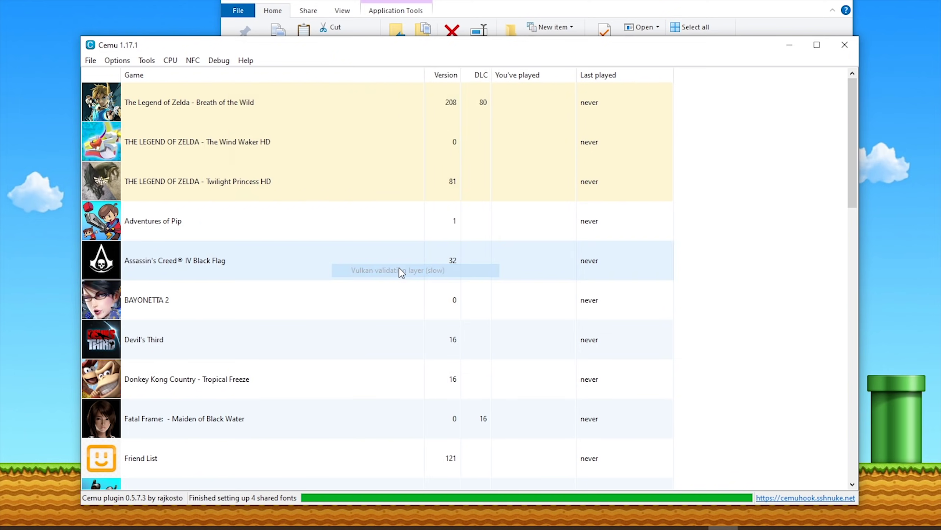
left_click(218, 63)
mouse_move(251, 75)
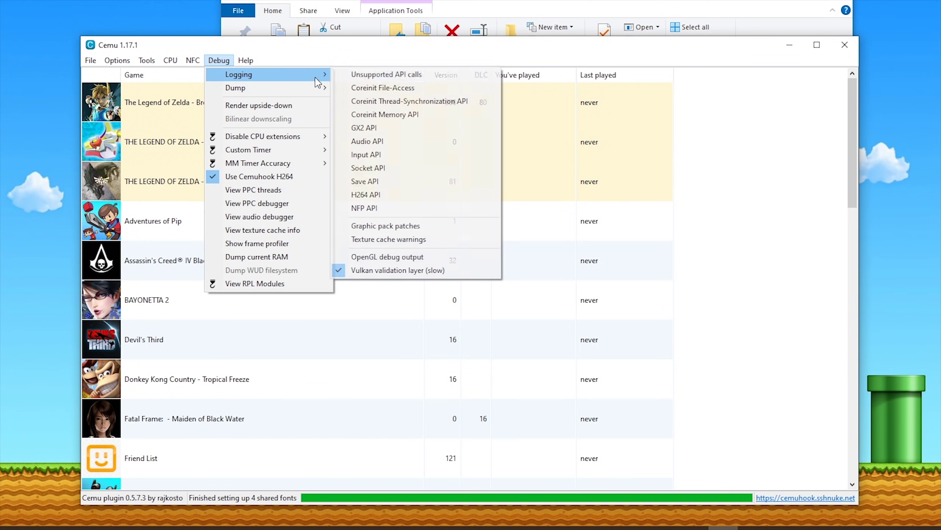
left_click(382, 270)
left_click(218, 59)
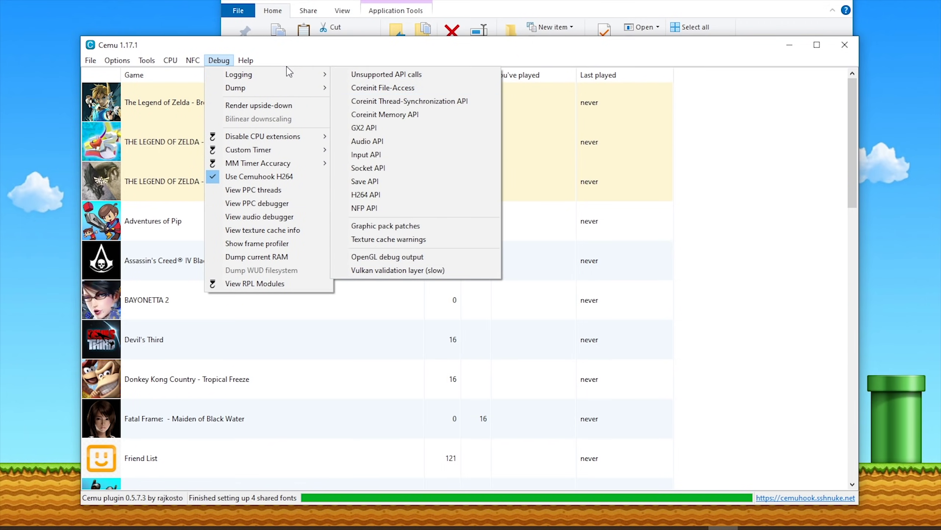
key("Escape")
key("Escape")
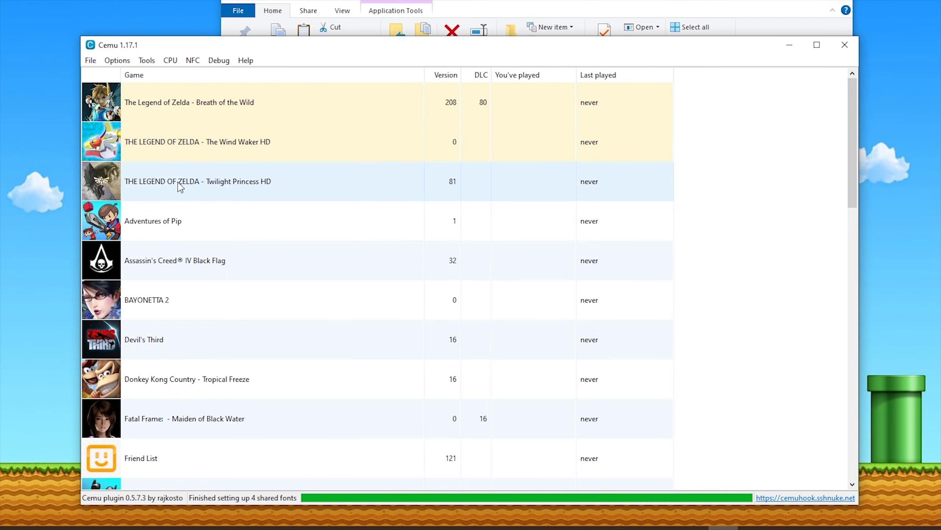
Open the general settings and review the available interface languages, keeping Default
left_click(117, 60)
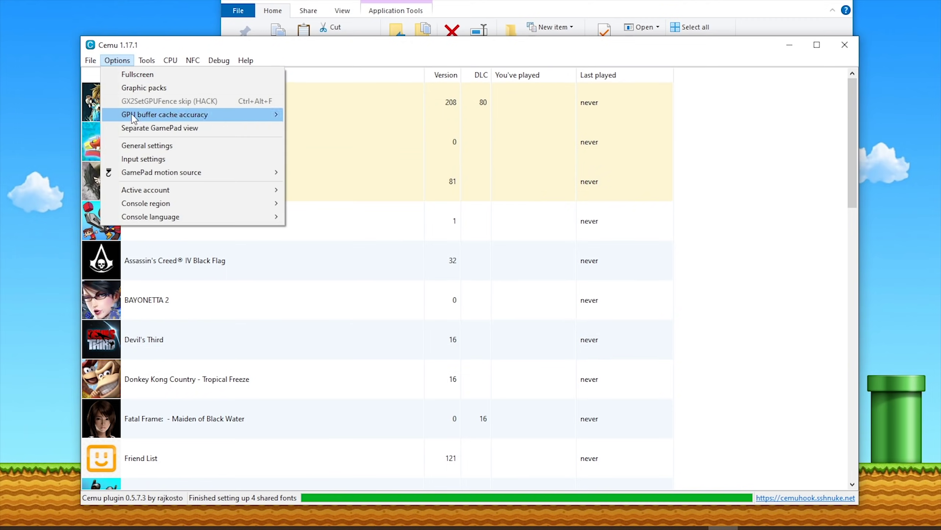
left_click(147, 146)
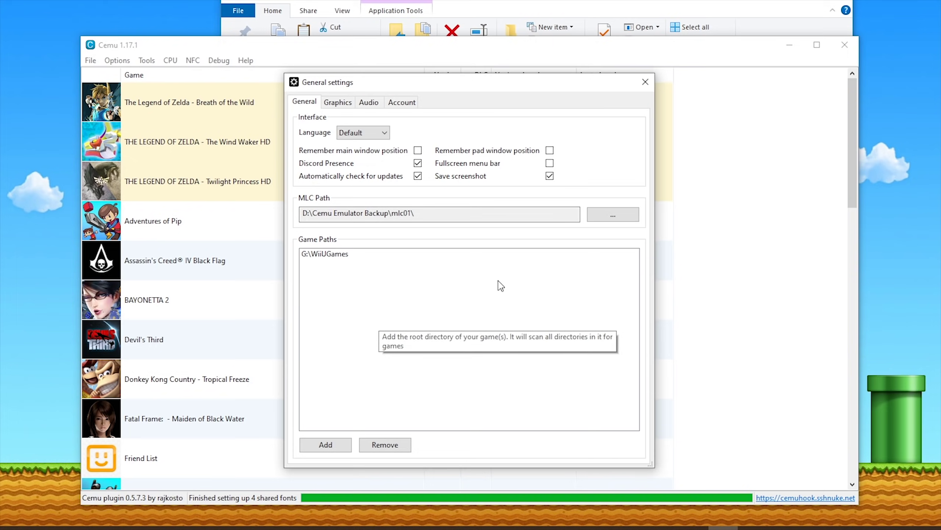
left_click(380, 135)
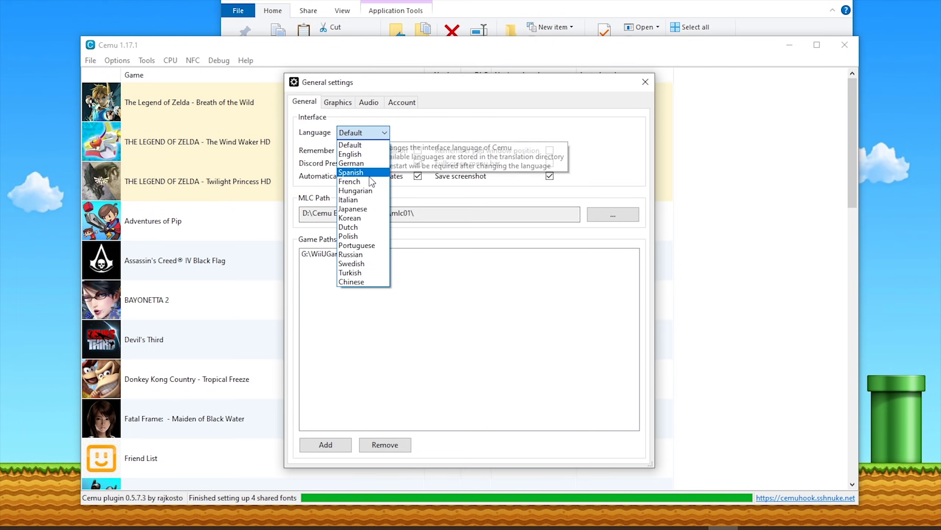
left_click(440, 279)
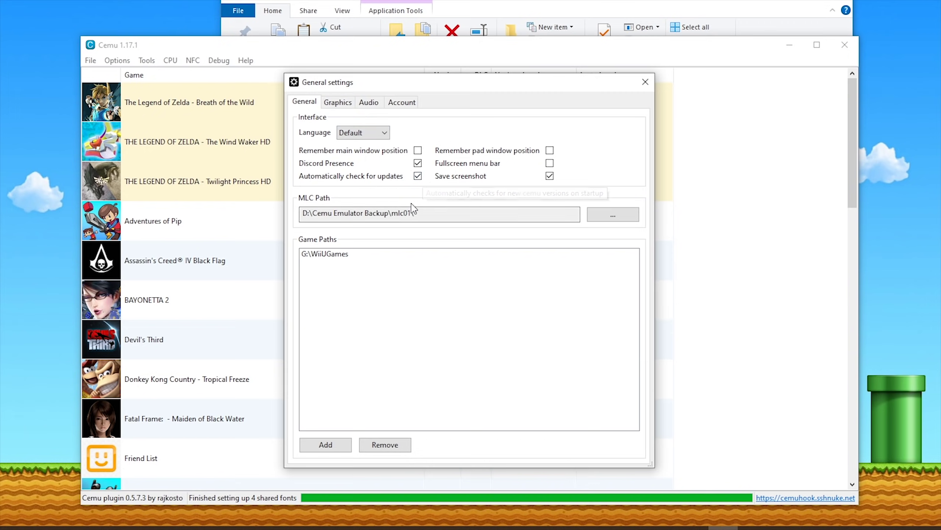
Try the Vulkan (experimental) graphics API in the graphics settings and revert to OpenGL
left_click(340, 105)
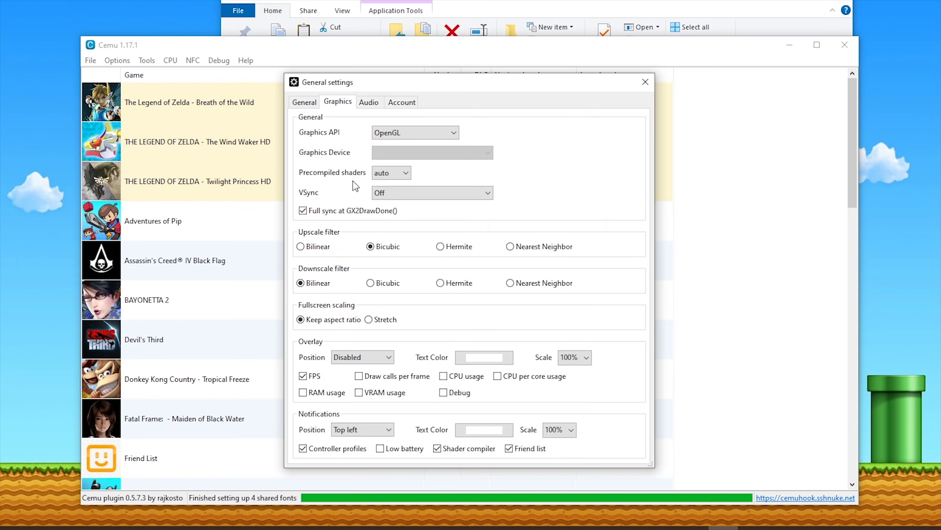
left_click(437, 136)
left_click(417, 158)
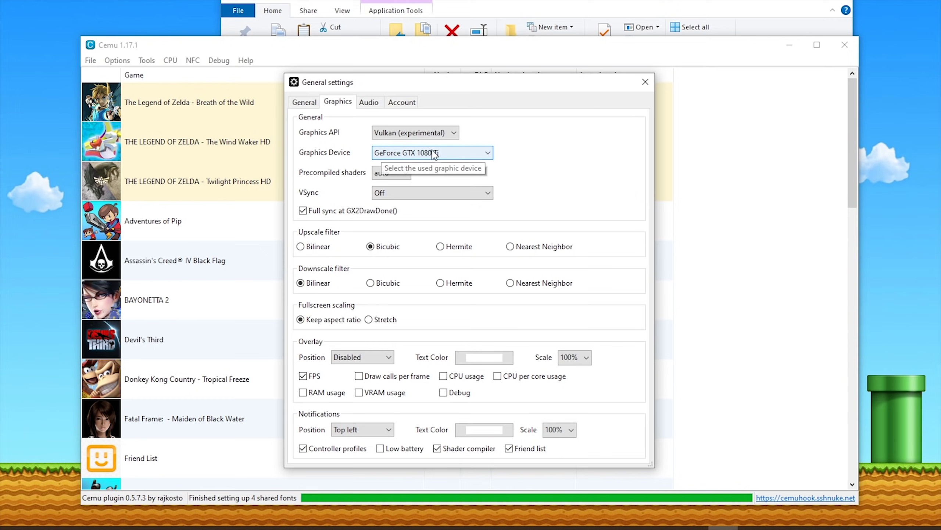
left_click(431, 133)
left_click(389, 142)
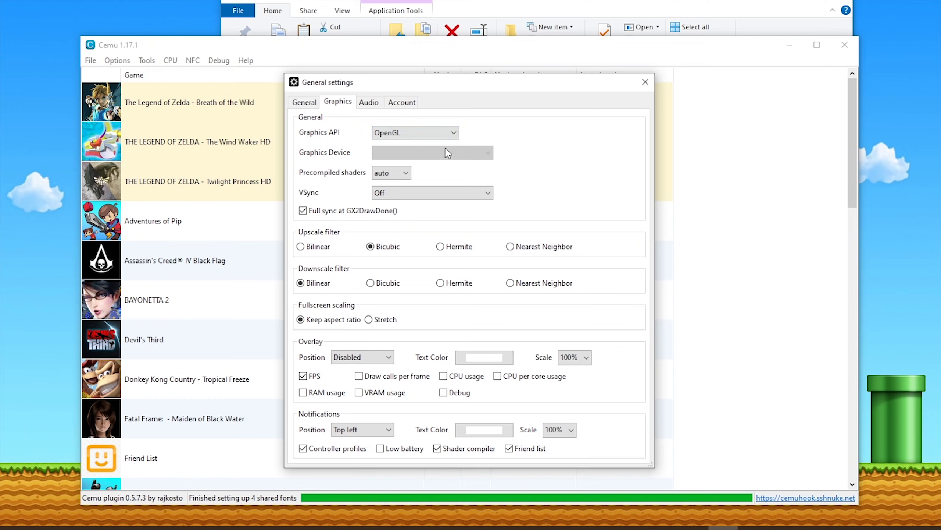
Set the graphics API to Vulkan (experimental) and keep VSync set to Off
left_click(449, 132)
left_click(435, 154)
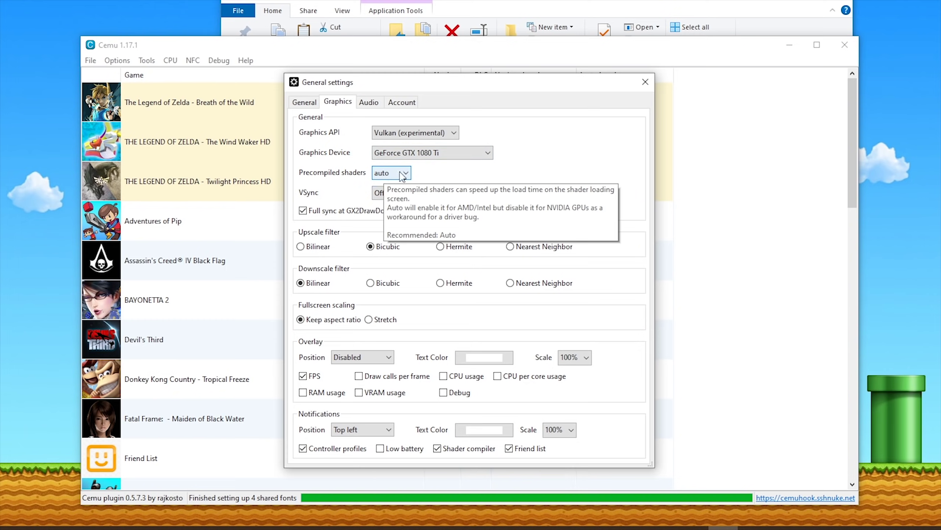
left_click(479, 196)
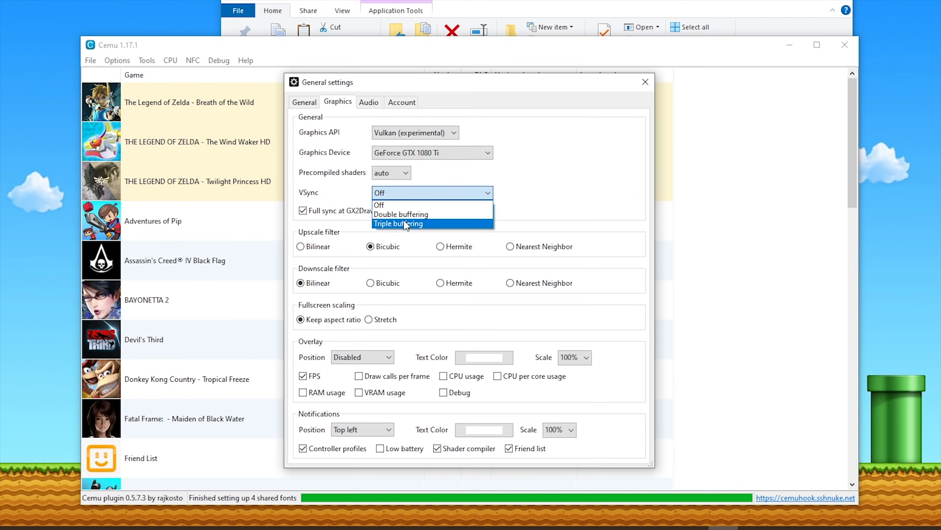
left_click(381, 206)
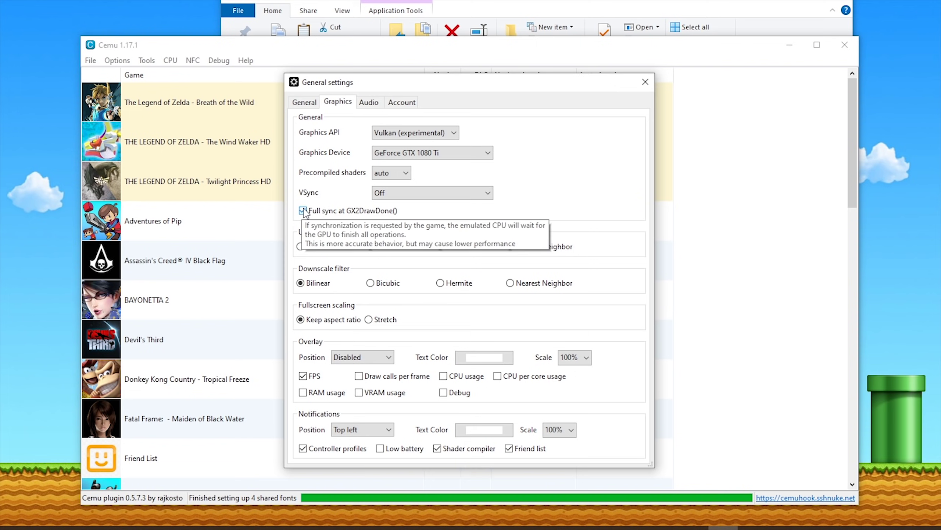
Disable Full sync at GX2DrawDone() under the OpenGL graphics API and return the API to Vulkan (experimental)
left_click(449, 132)
left_click(408, 142)
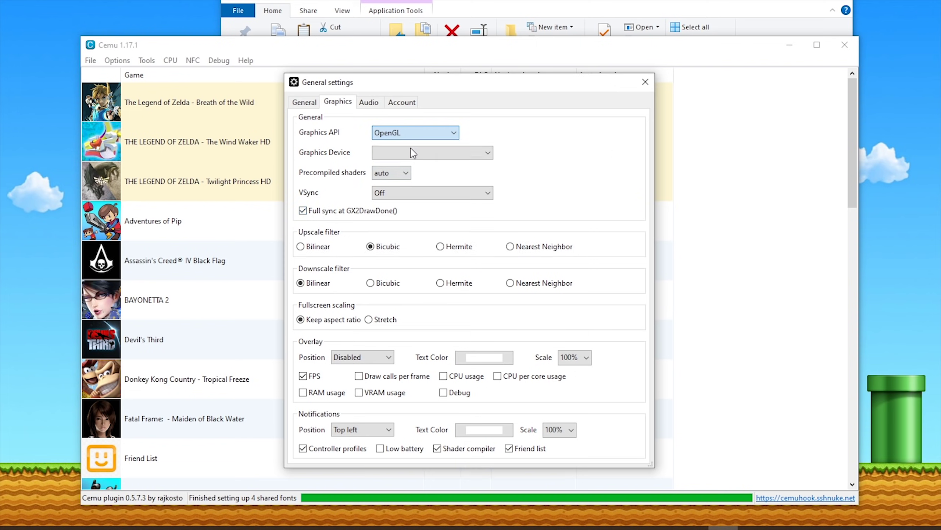
left_click(303, 210)
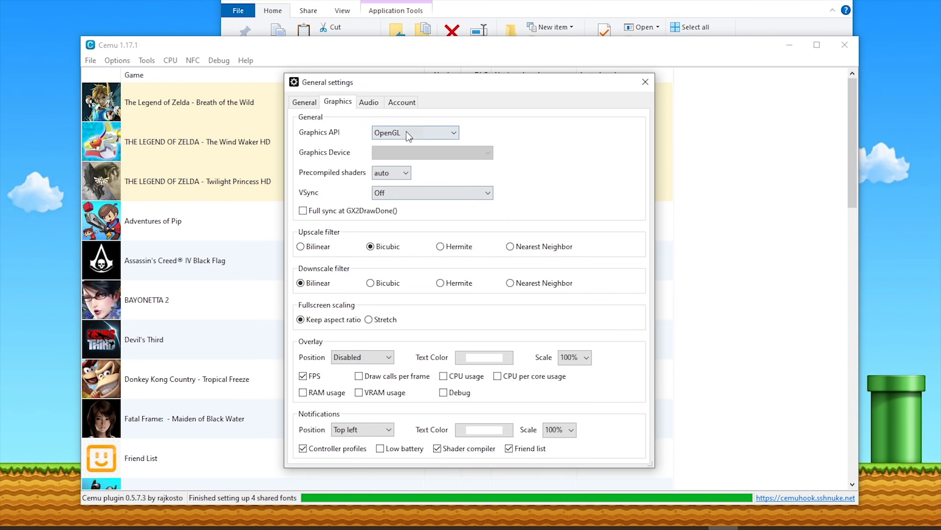
left_click(424, 135)
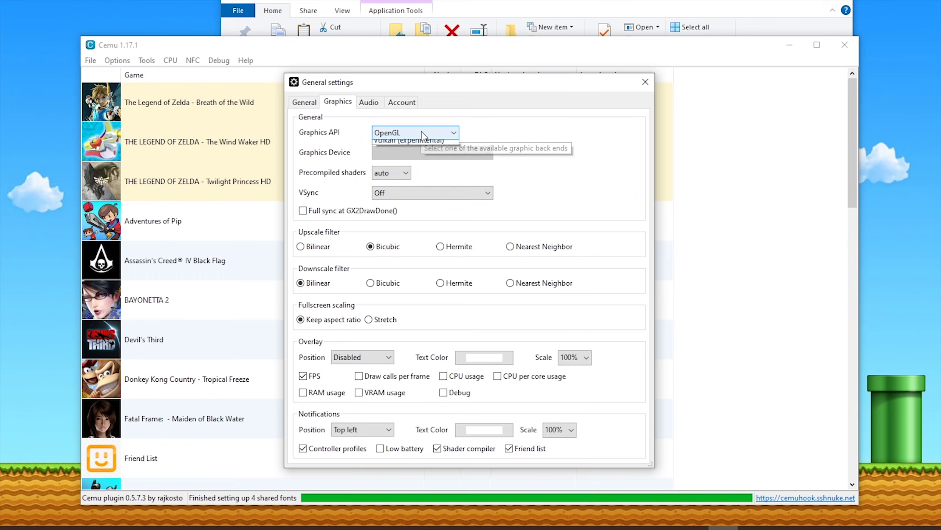
left_click(417, 152)
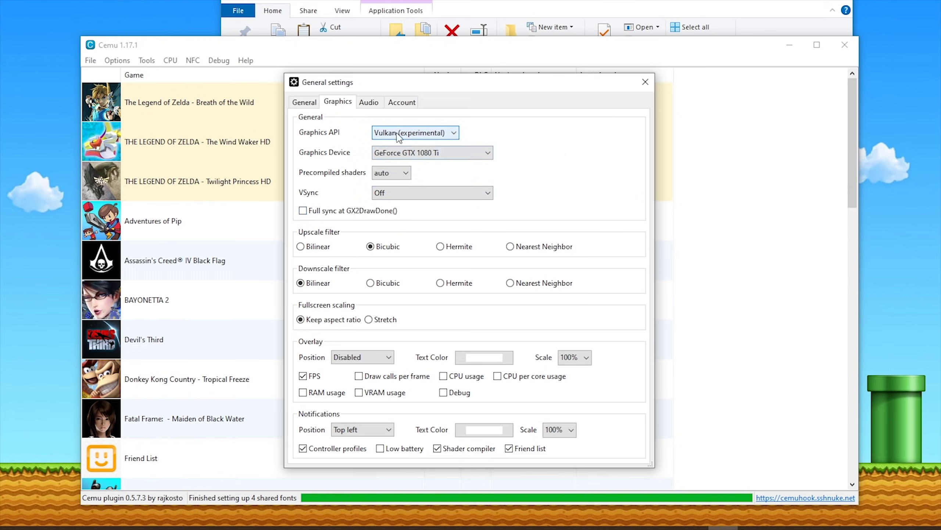
Set the upscale filter to Bilinear and the overlay position to Top right
mouse_move(319, 216)
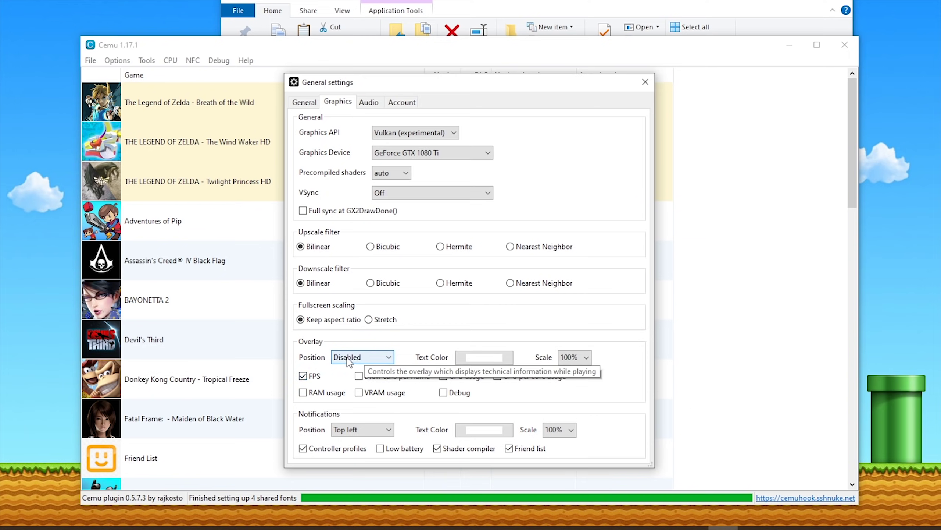
left_click(363, 358)
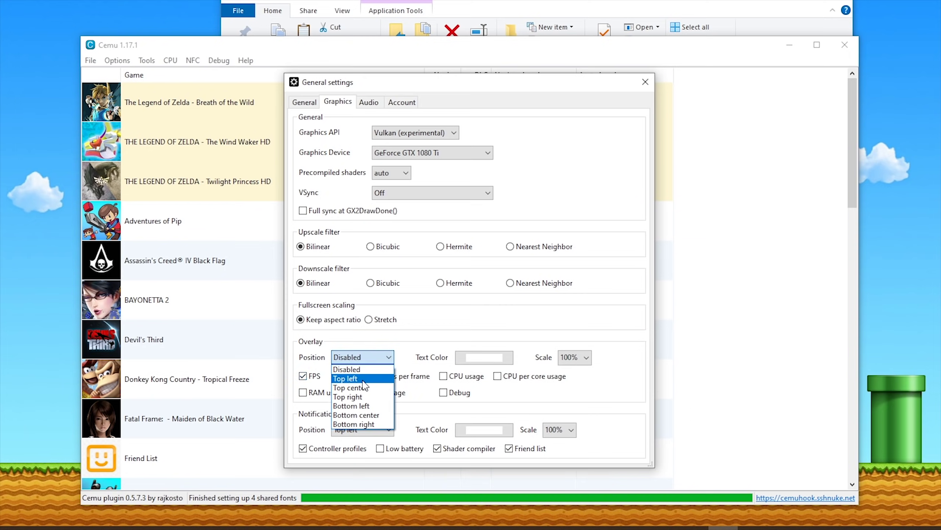
left_click(362, 397)
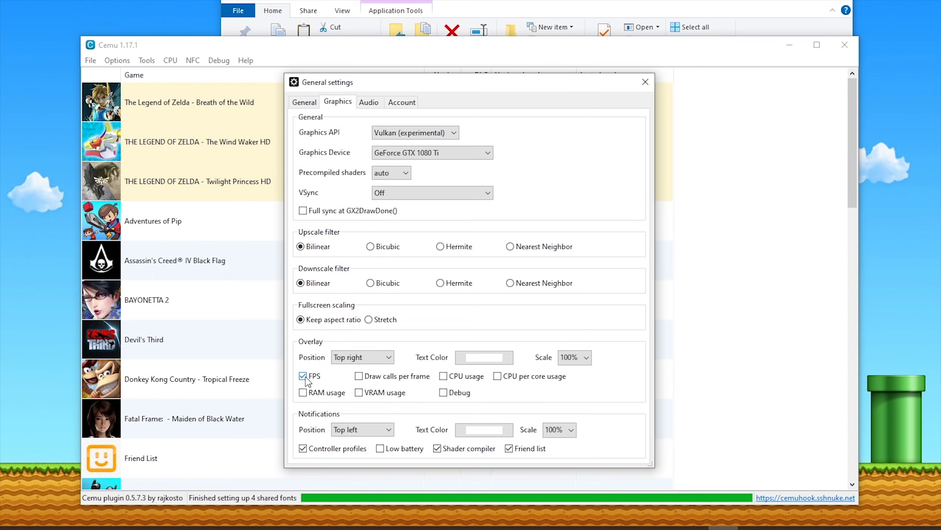
Turn off the controller profiles and friend list notifications, and set both the notification and overlay scales to 150%
left_click(303, 449)
left_click(510, 449)
left_click(558, 429)
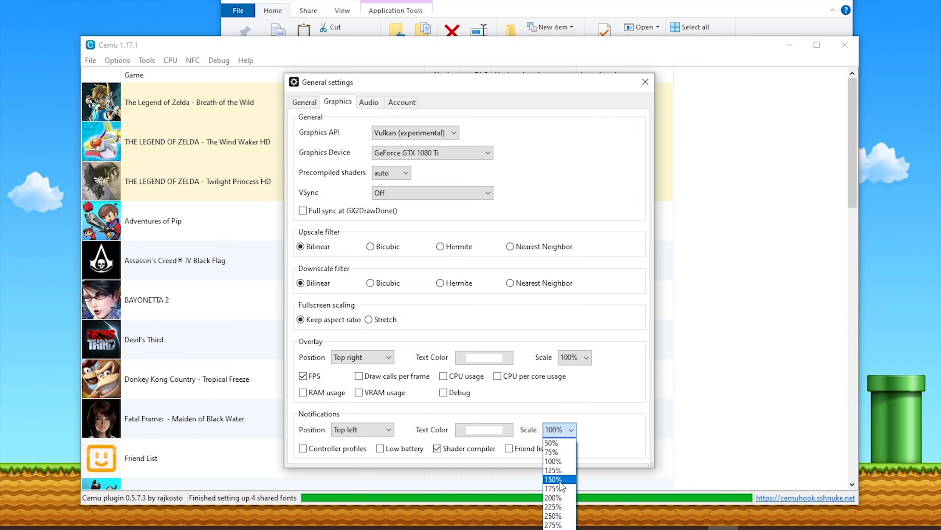
left_click(562, 480)
left_click(586, 359)
left_click(578, 407)
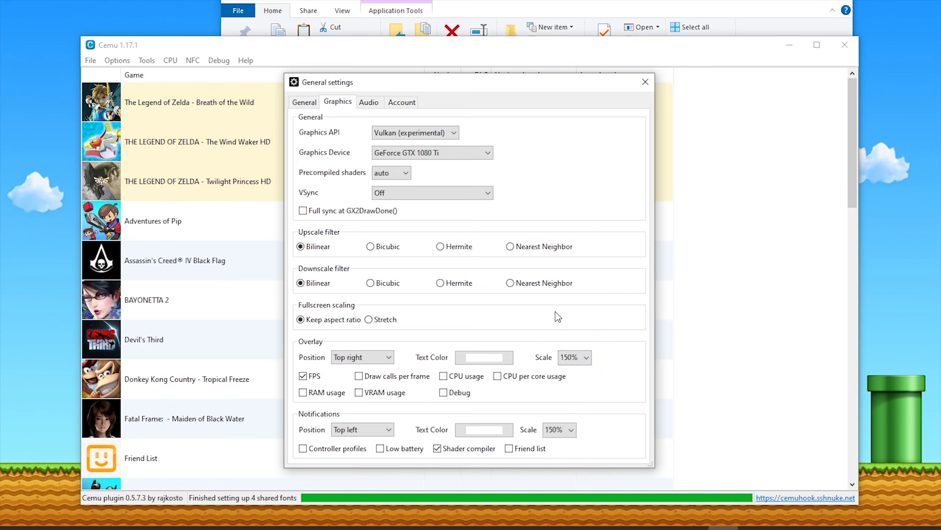
In the audio settings, choose the XAudio2 API with 24ms latency and set the TV channels to Surround
left_click(369, 102)
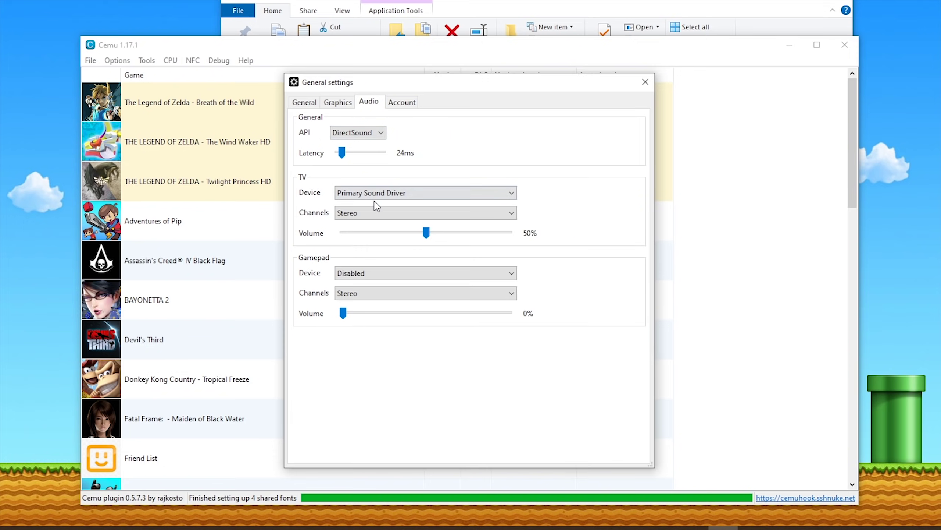
left_click(358, 132)
left_click(356, 153)
left_click_drag(341, 152, 351, 151)
left_click_drag(350, 152, 343, 154)
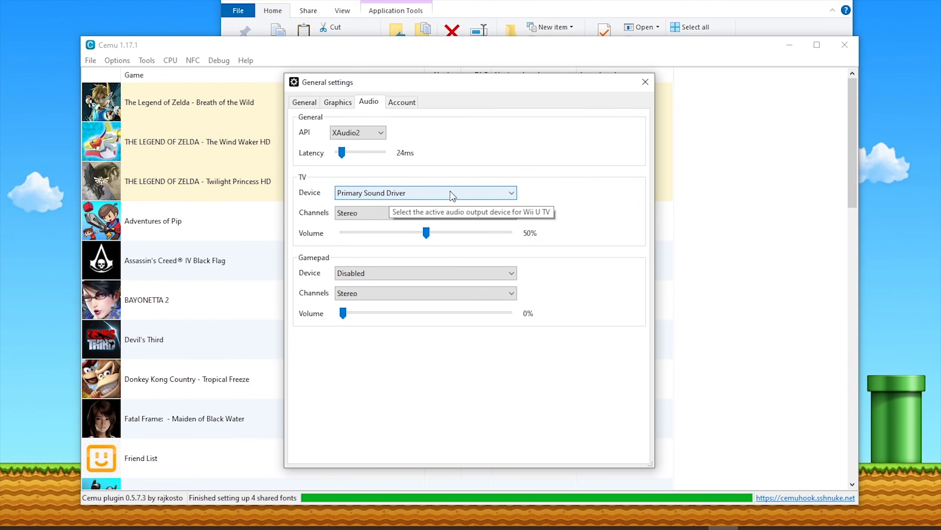
left_click(455, 217)
left_click(371, 242)
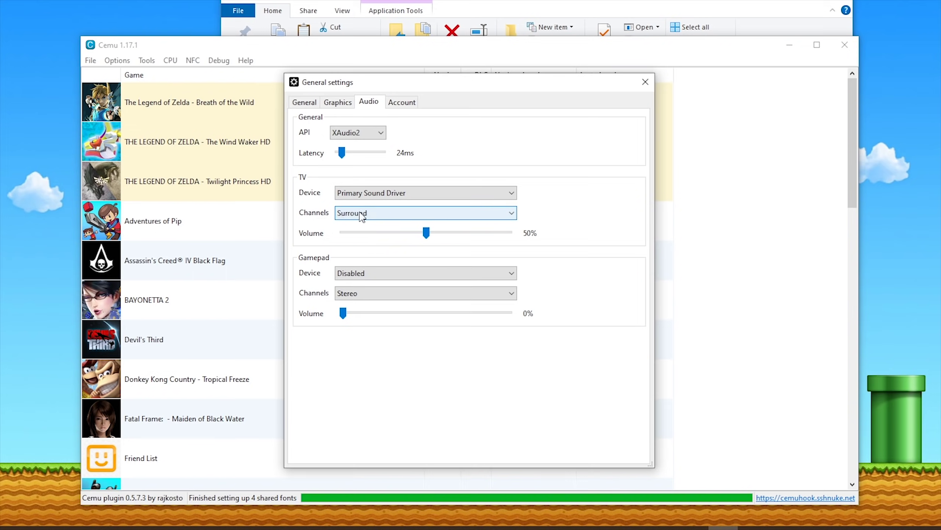
Set the Gamepad audio device to Primary Sound Driver with its volume at 50%
left_click(409, 276)
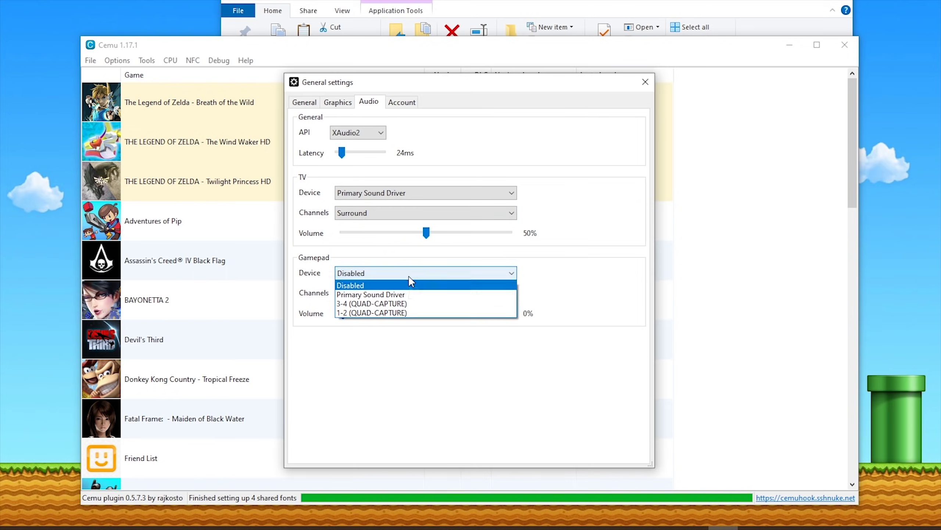
left_click(392, 295)
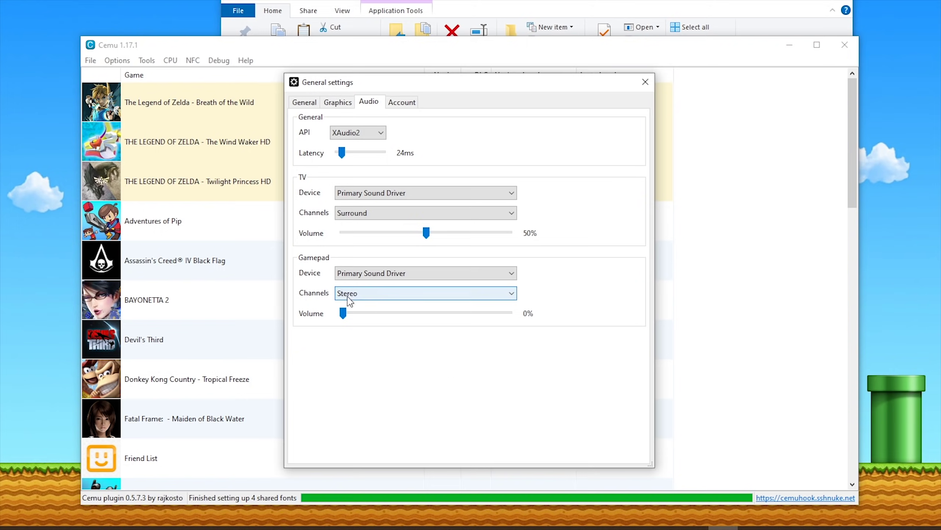
left_click_drag(343, 314, 430, 320)
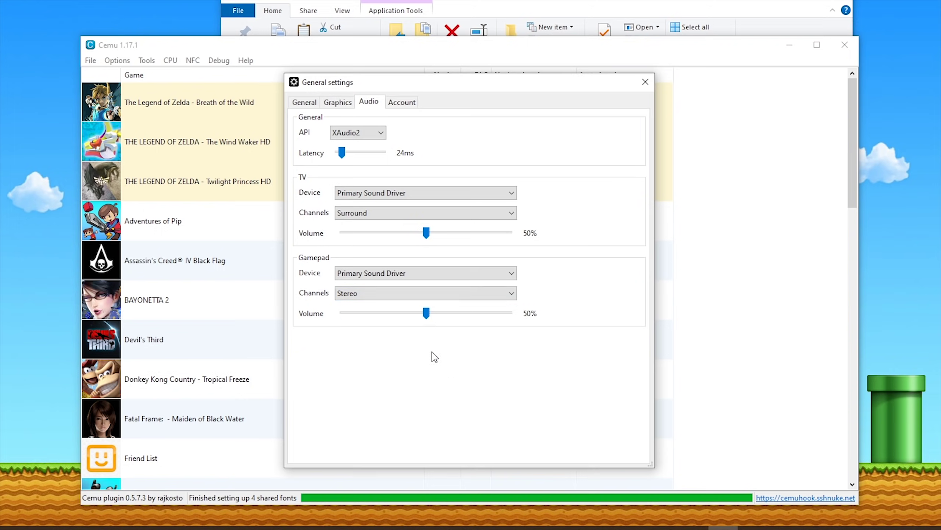
Create a new account with the Mii name account 2 and make it the active account
left_click(404, 108)
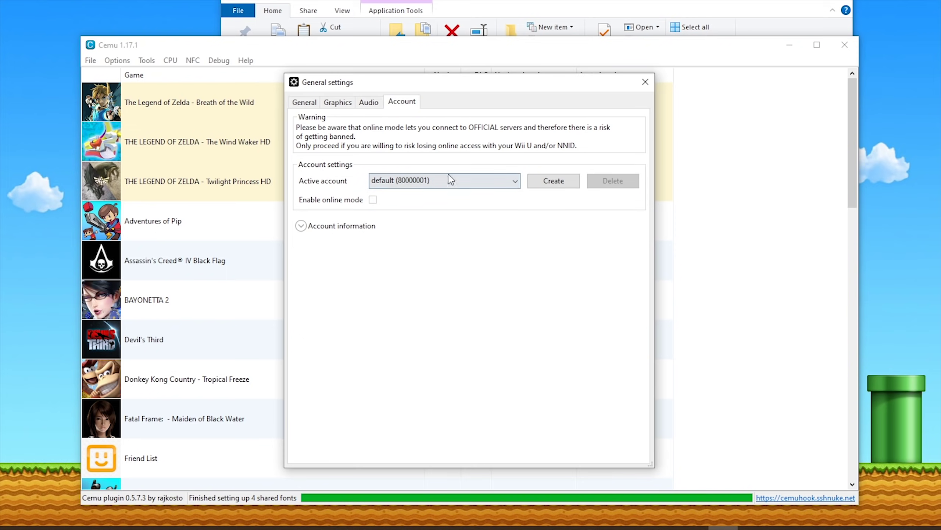
left_click(487, 187)
left_click(486, 297)
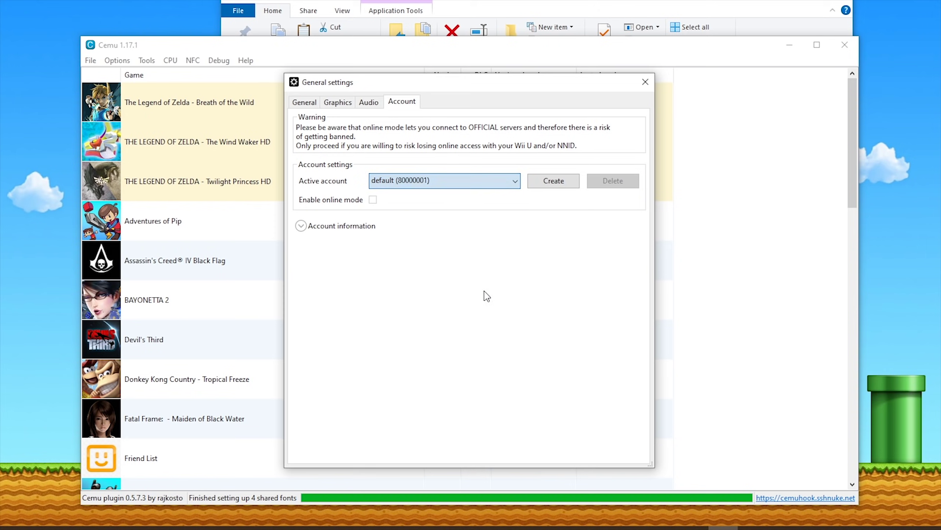
left_click(551, 182)
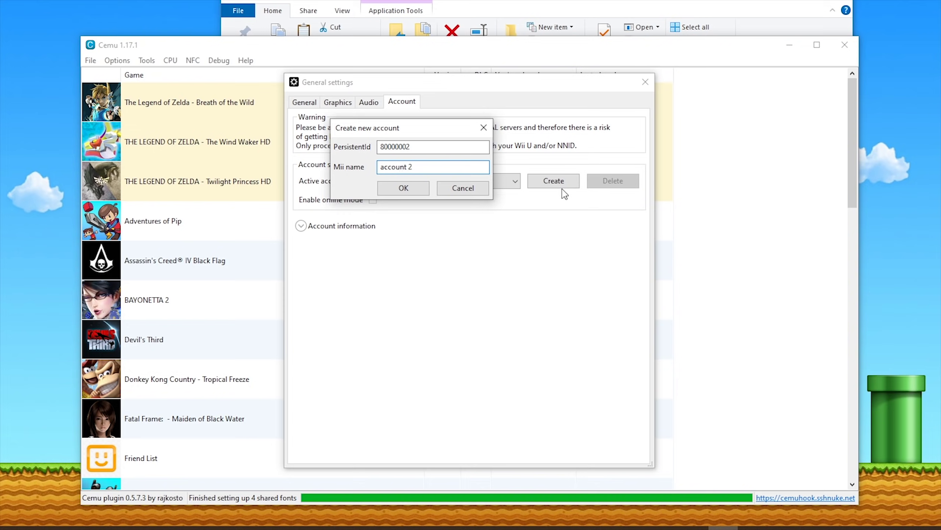
left_click(416, 187)
left_click(511, 181)
left_click(416, 193)
left_click(457, 187)
left_click(439, 204)
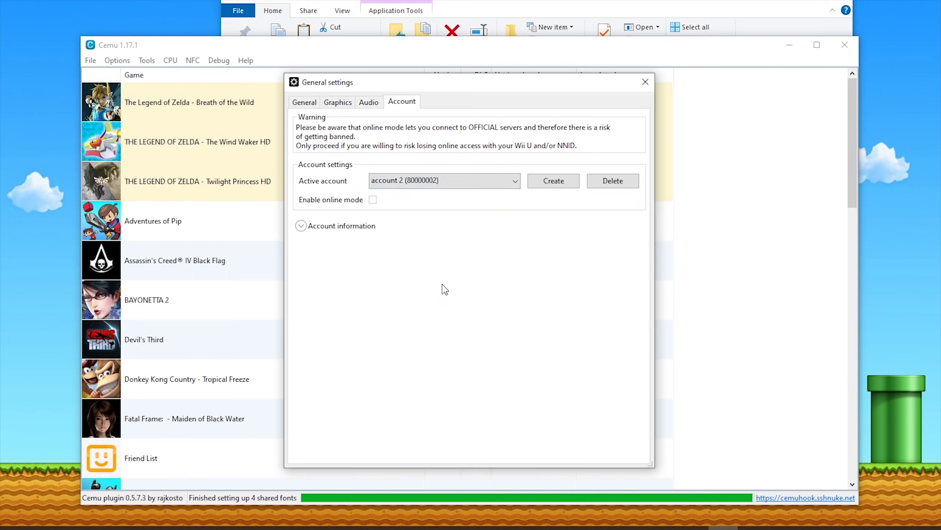
Delete the account named account 2 and select default as the active account
left_click(490, 185)
left_click(441, 191)
left_click(453, 186)
left_click(453, 195)
left_click(618, 182)
left_click(518, 274)
left_click(384, 182)
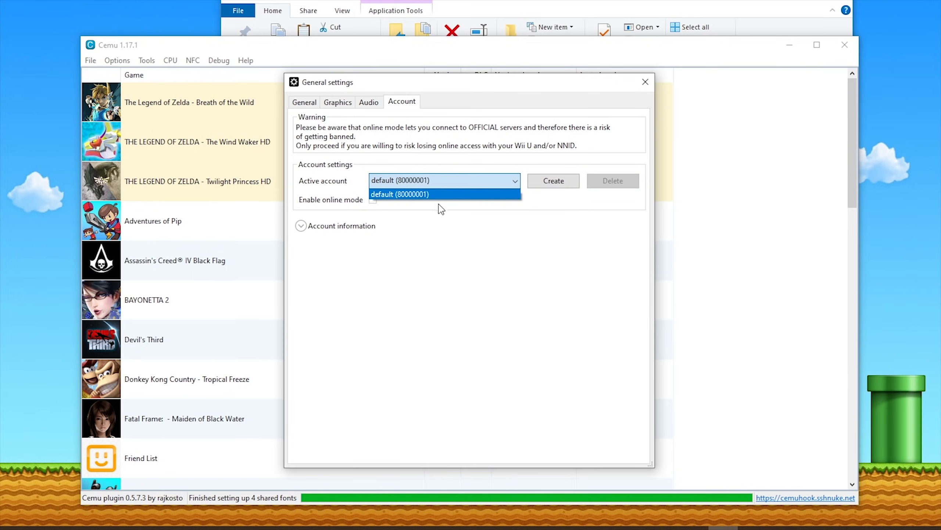
left_click(403, 194)
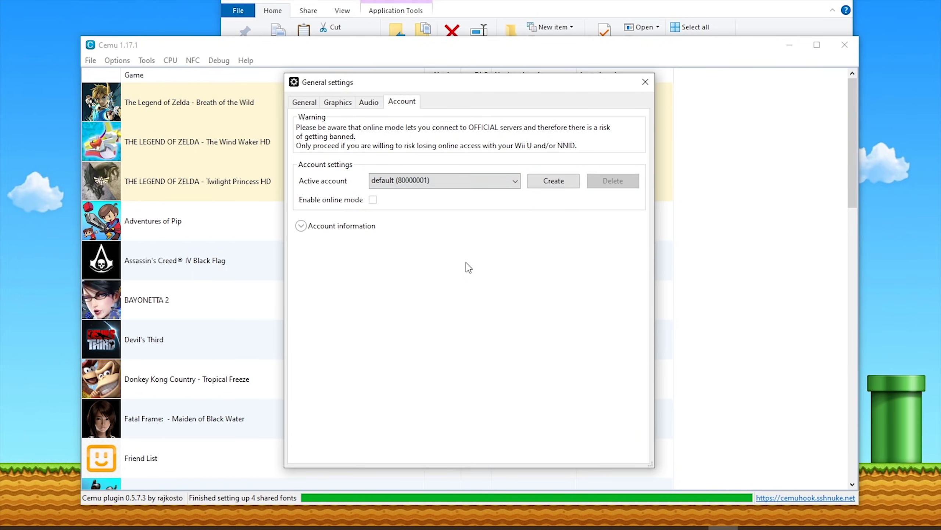
Review the audio, graphics and general settings once more and close the general settings
left_click(374, 101)
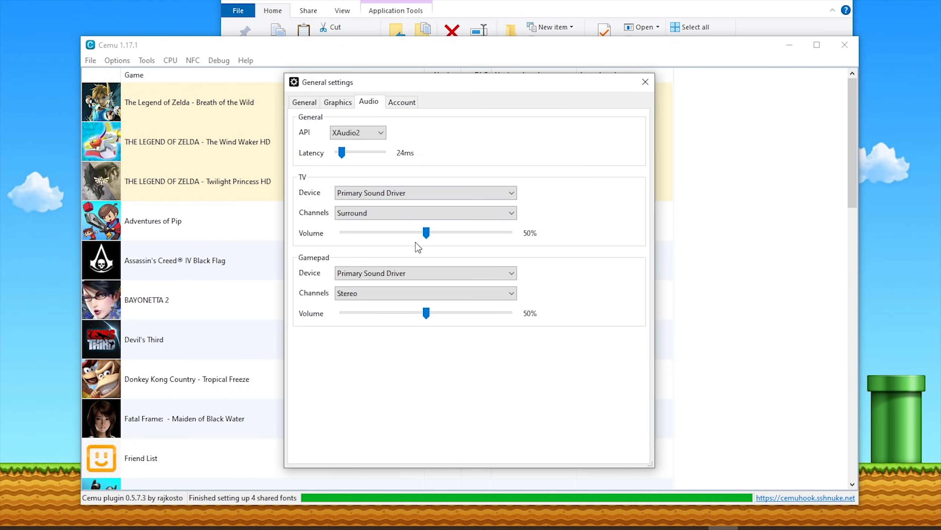
left_click(338, 102)
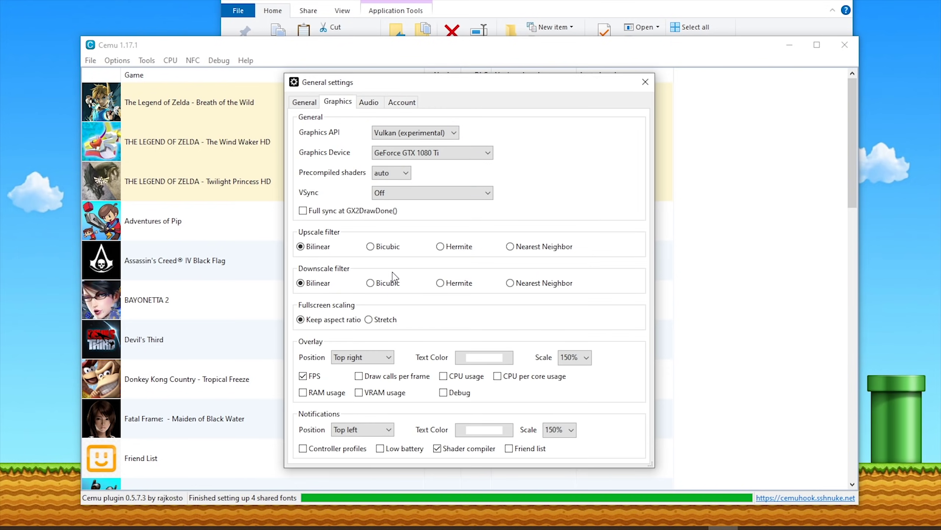
left_click(316, 102)
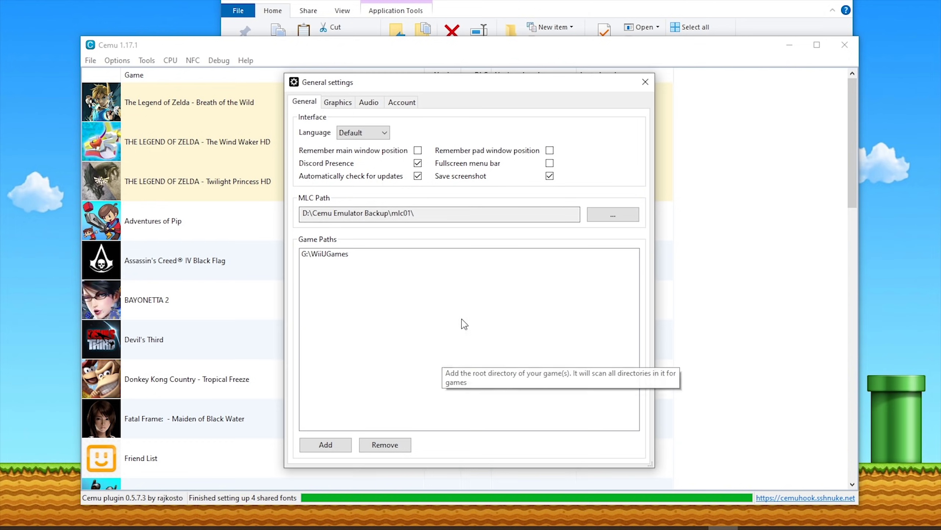
left_click(645, 82)
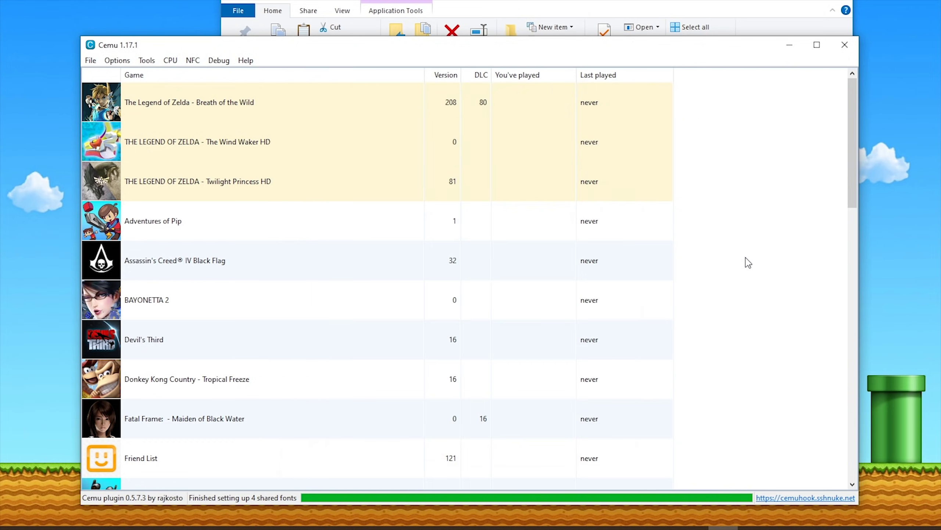
In the input settings, make Controller 1 emulate a Wii U Gamepad through XInput using the device Controller 1
left_click(117, 60)
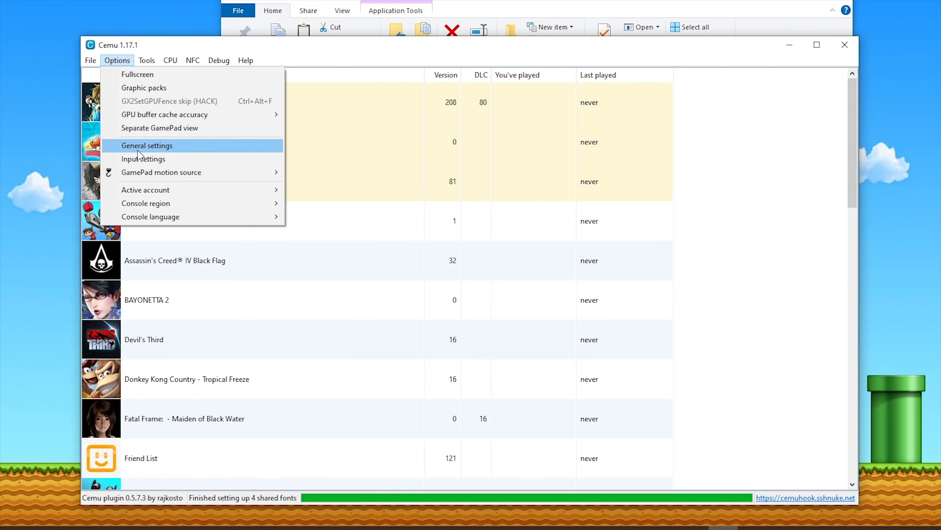
left_click(144, 160)
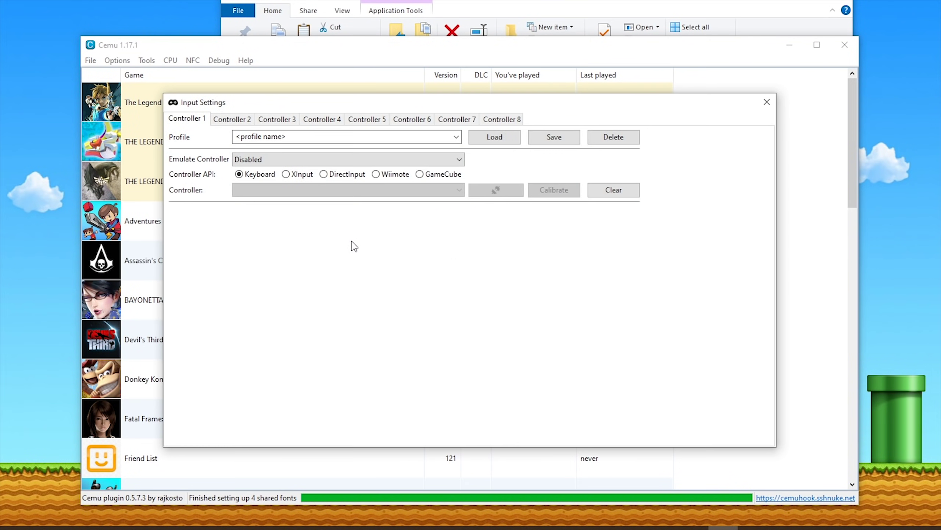
left_click(329, 160)
left_click(274, 181)
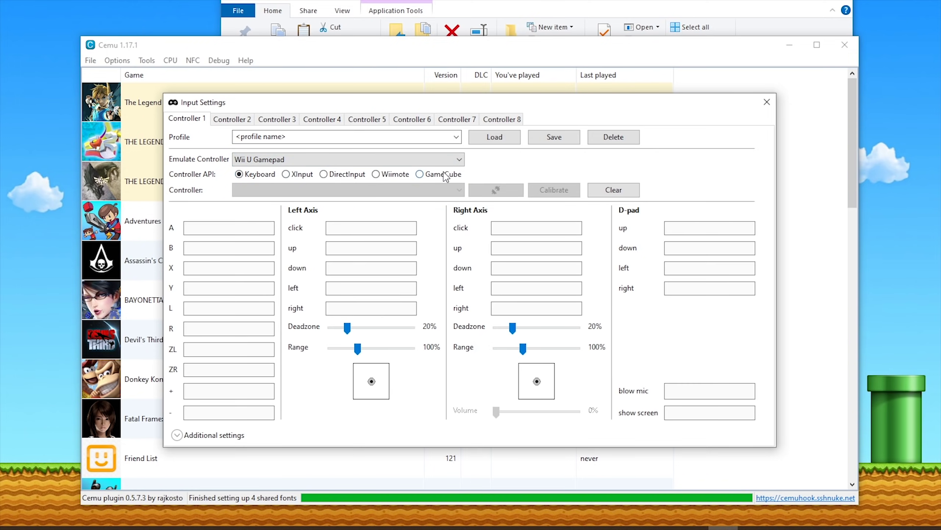
left_click(291, 176)
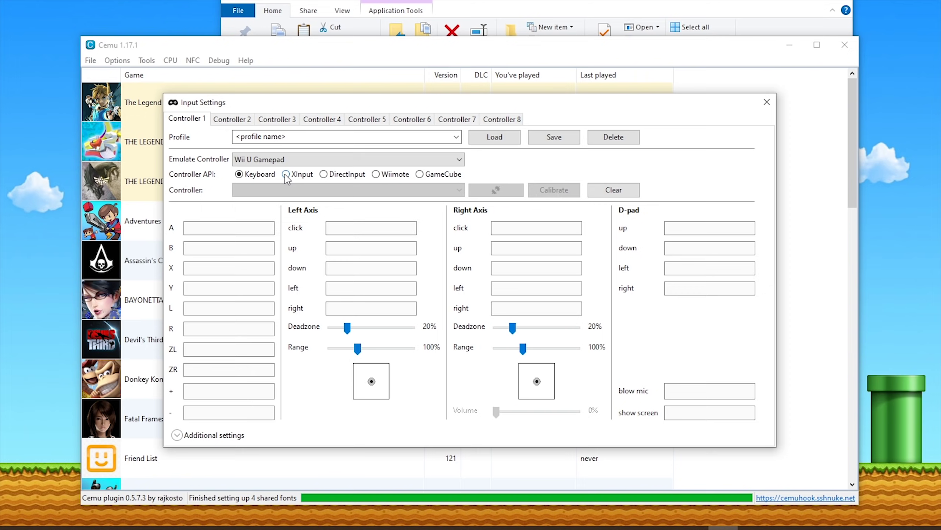
left_click(397, 192)
left_click(280, 203)
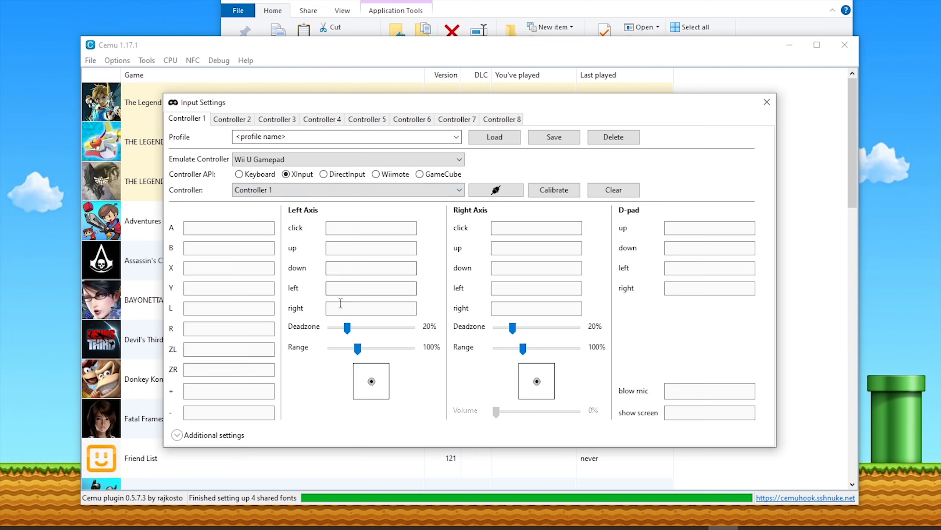
Map the gamepad's buttons, both axes and D-pad to the XInput controller, swapping A/B and X/Y, and assign F to blow mic
left_click(225, 228)
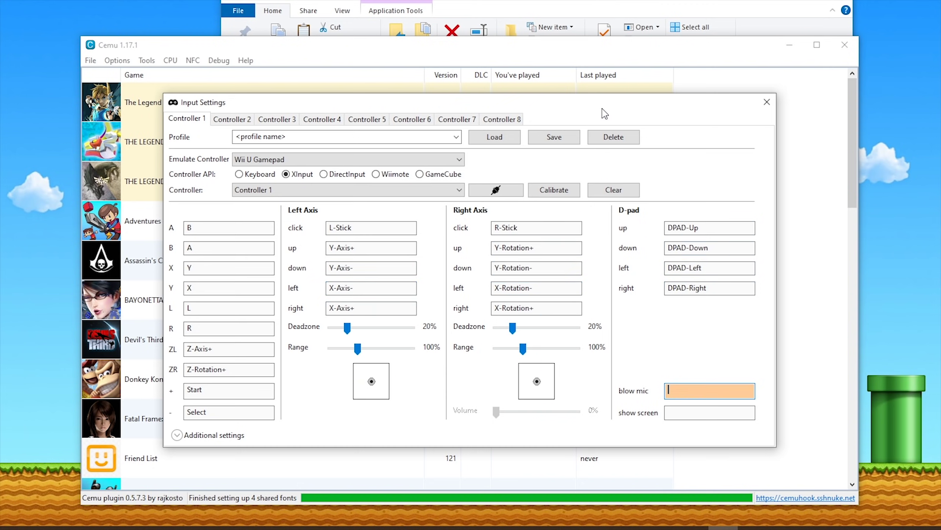
key("f")
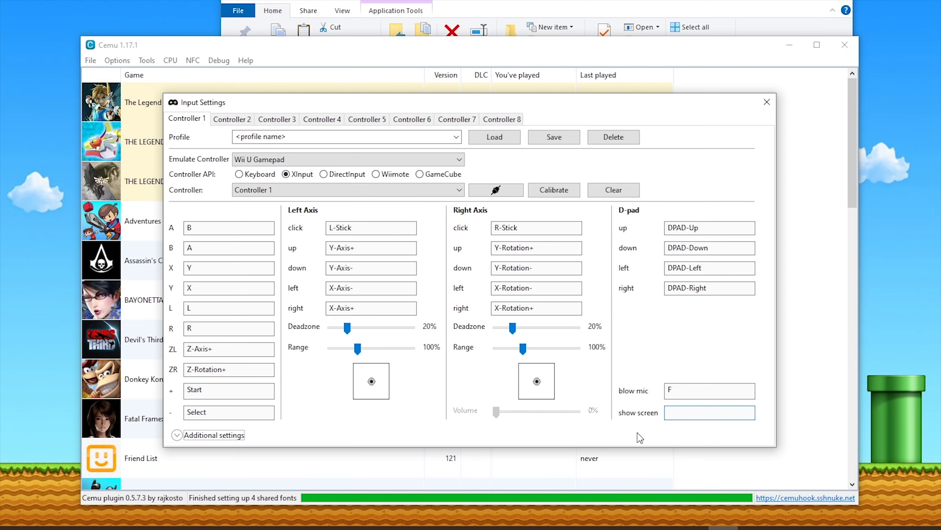
Show the additional settings, keep the rumble at 0%, and set the left and right axis deadzones to 17%
left_click(176, 434)
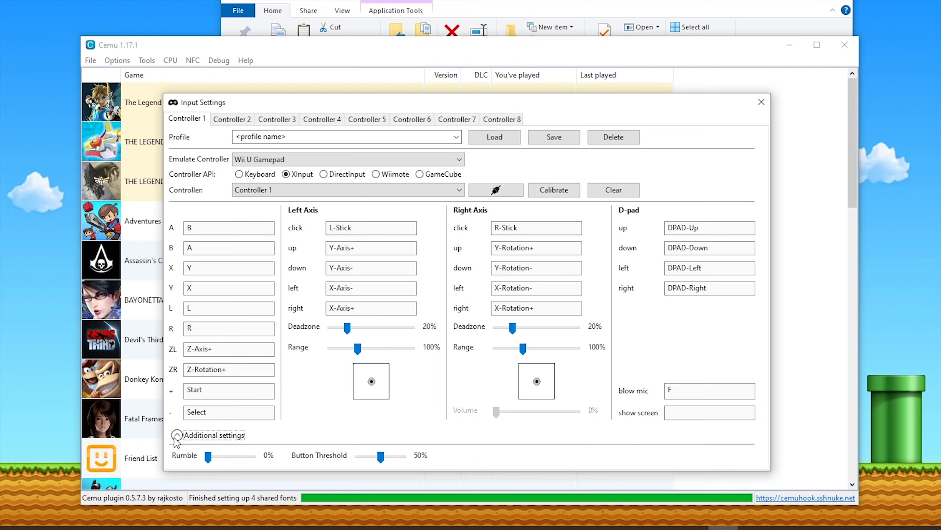
mouse_move(209, 463)
left_mouse_down()
mouse_move(241, 462)
mouse_move(207, 464)
left_mouse_up()
left_click_drag(349, 331, 361, 332)
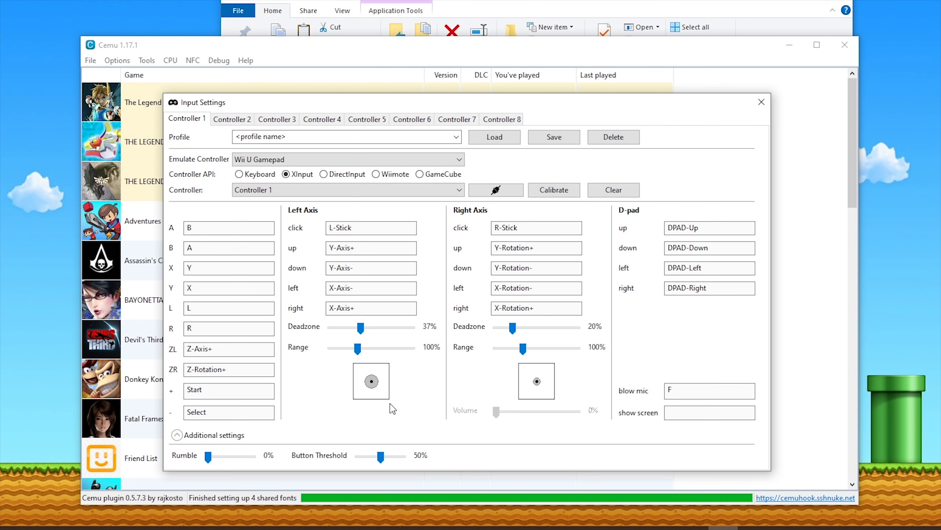
left_click_drag(361, 328, 346, 334)
left_click_drag(513, 330, 511, 332)
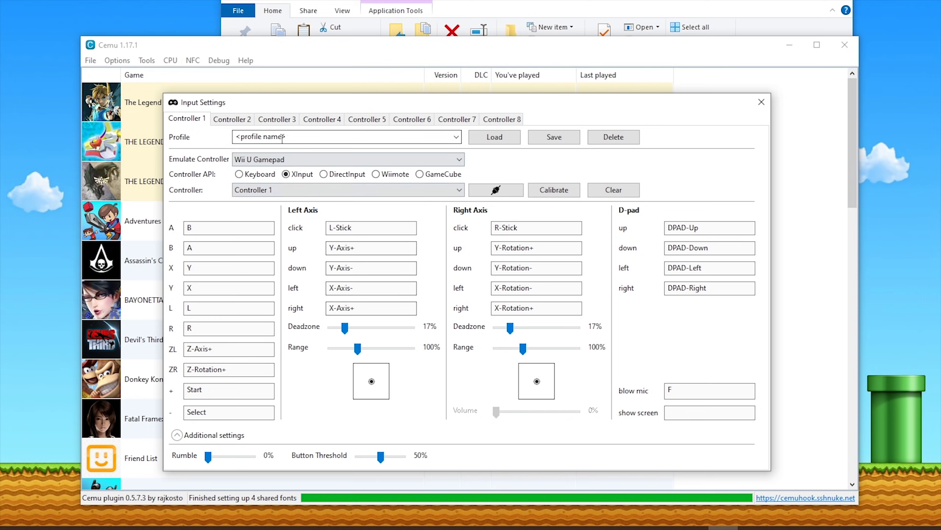
Save the Controller 1 configuration as a profile named Pad 1
left_click(301, 136)
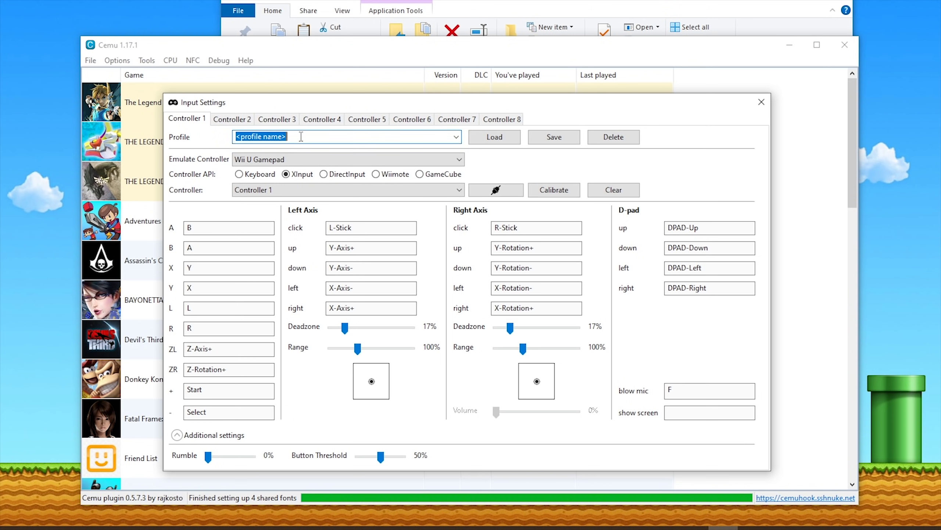
type("Pad 1")
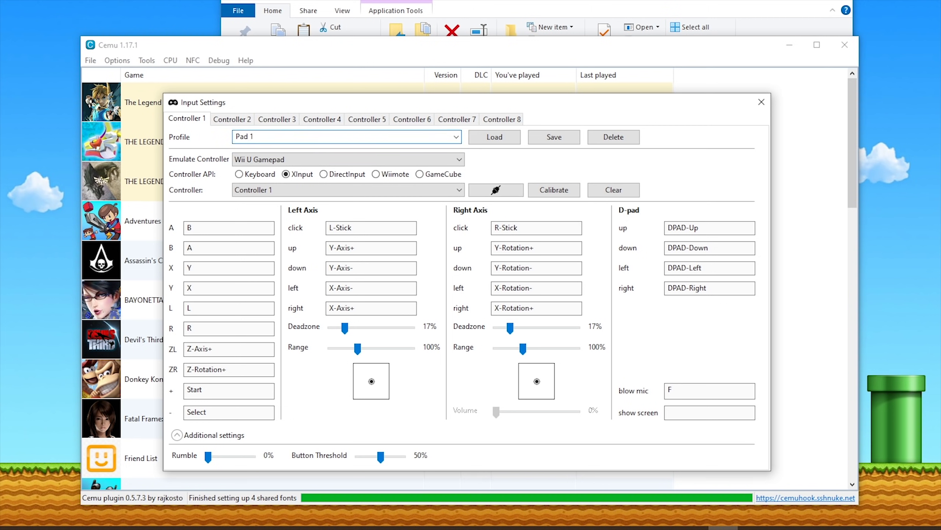
left_click(563, 137)
left_click(456, 138)
left_click(521, 166)
Set Controller 2 to emulate a Wii U Pro Controller, compare it with Controller 1, and close the input settings
left_click(232, 119)
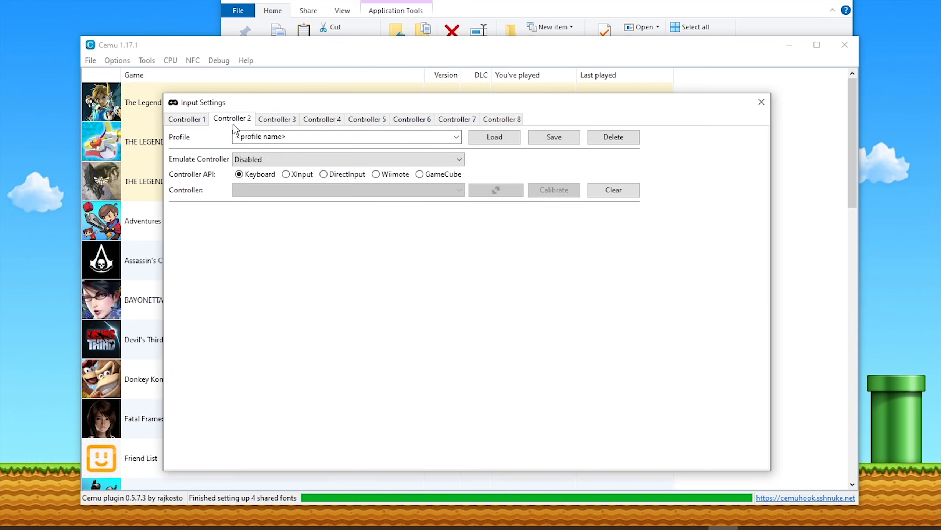
left_click(292, 160)
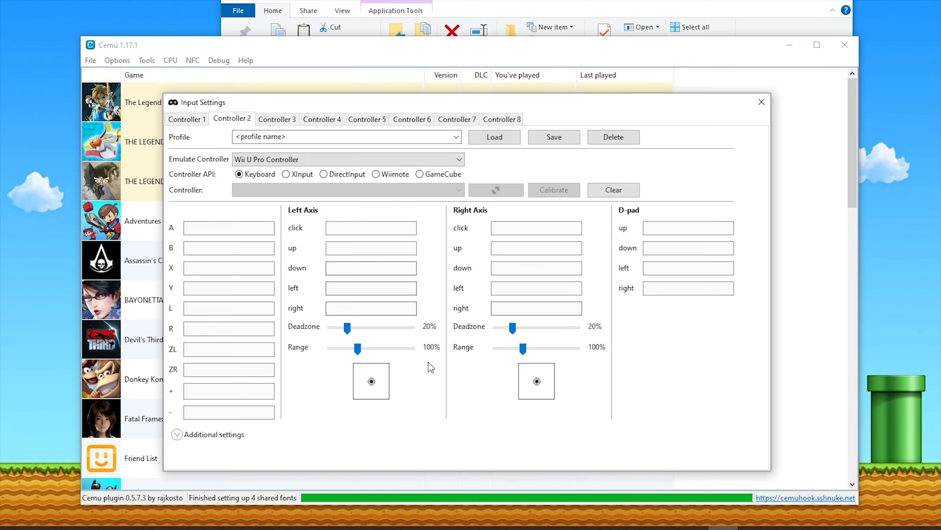
left_click(200, 118)
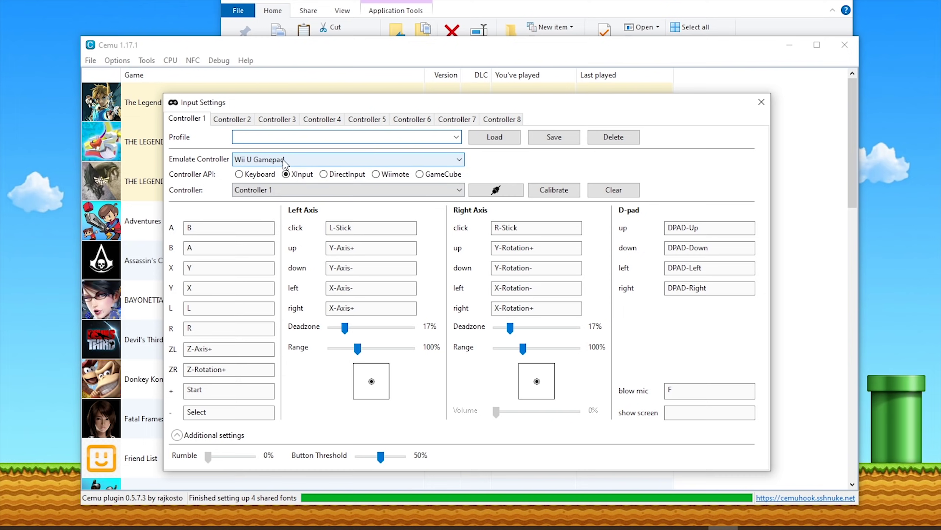
left_click(231, 119)
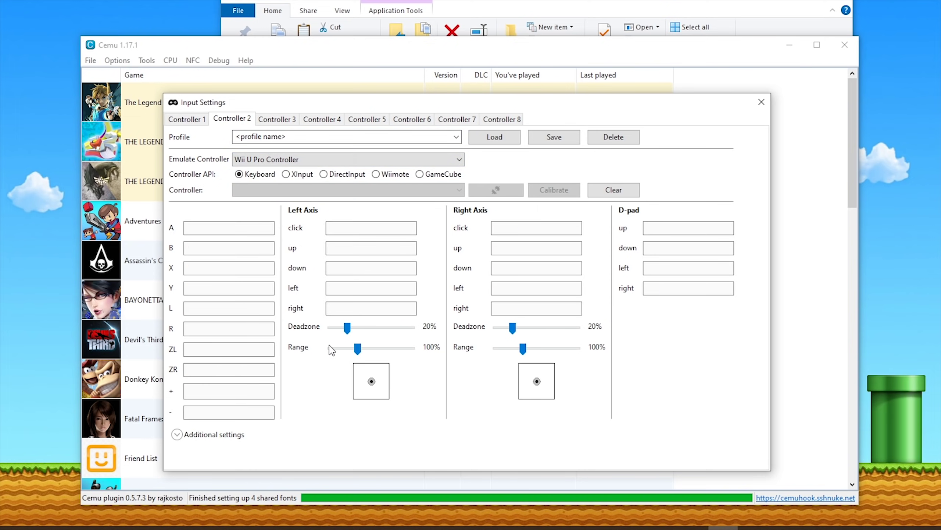
left_click(192, 123)
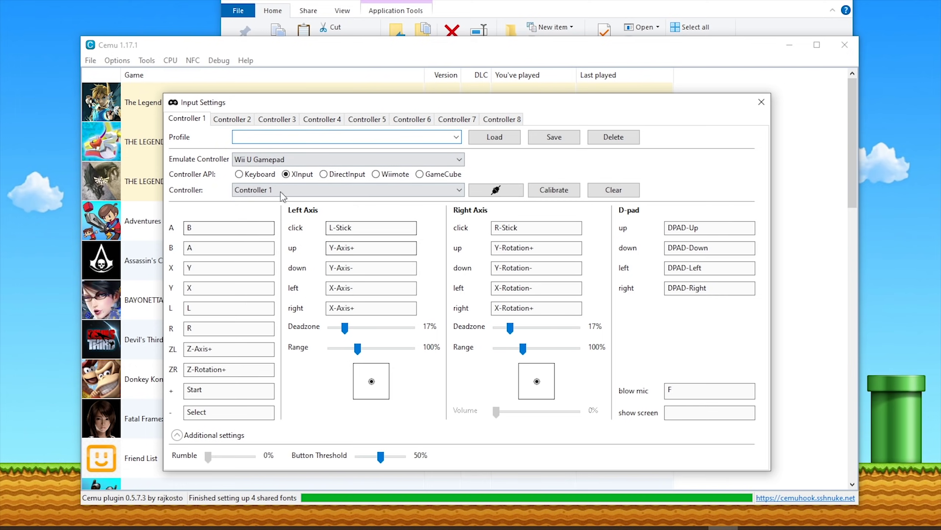
left_click(762, 102)
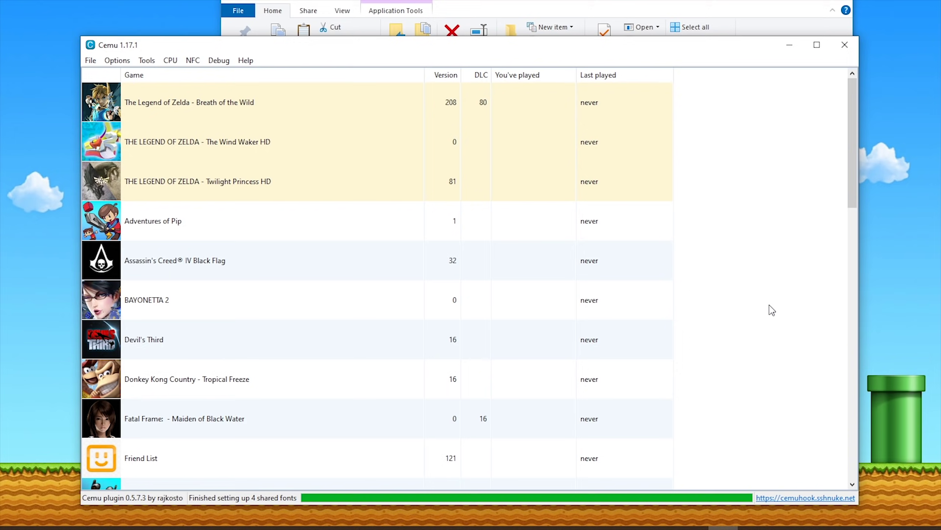
Open the graphic packs for Breath of the Wild and expand the Enhancements, Graphics, Mods and Workarounds categories
right_click(189, 107)
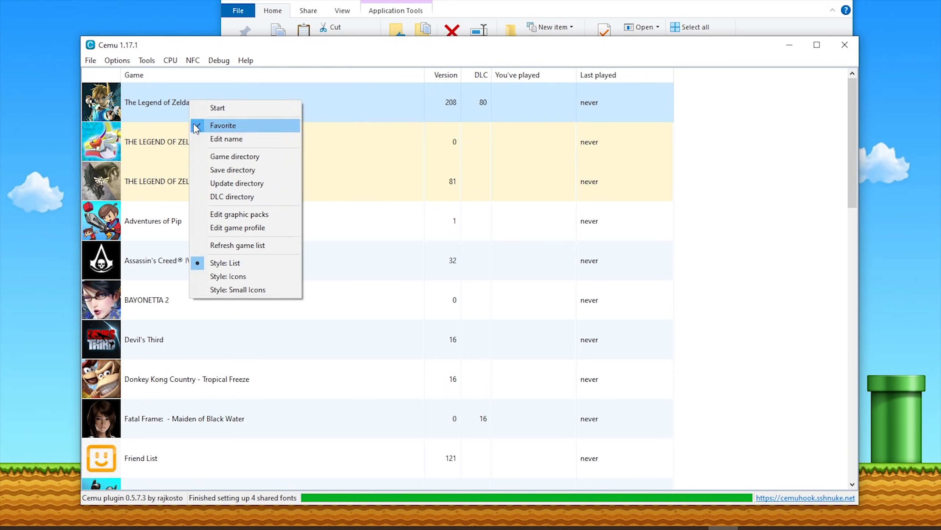
left_click(242, 215)
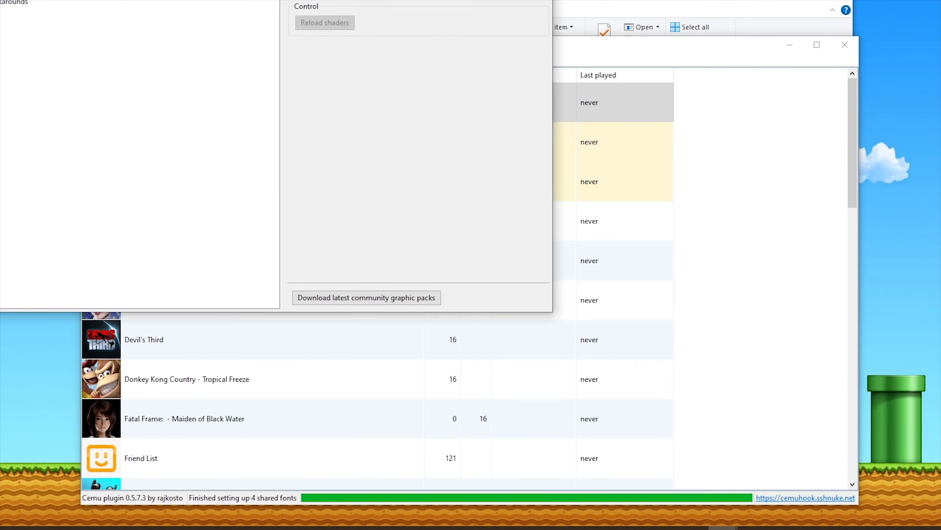
left_click_drag(186, 2, 334, 72)
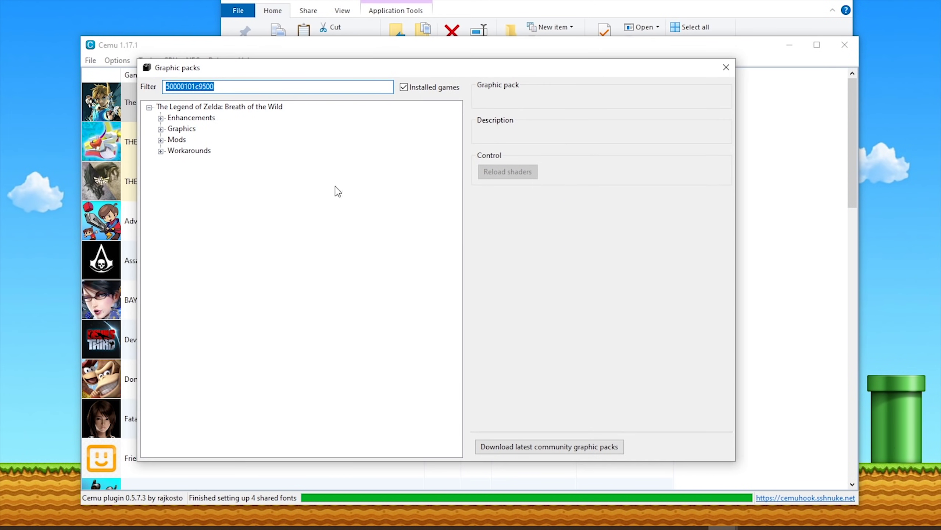
left_click(161, 118)
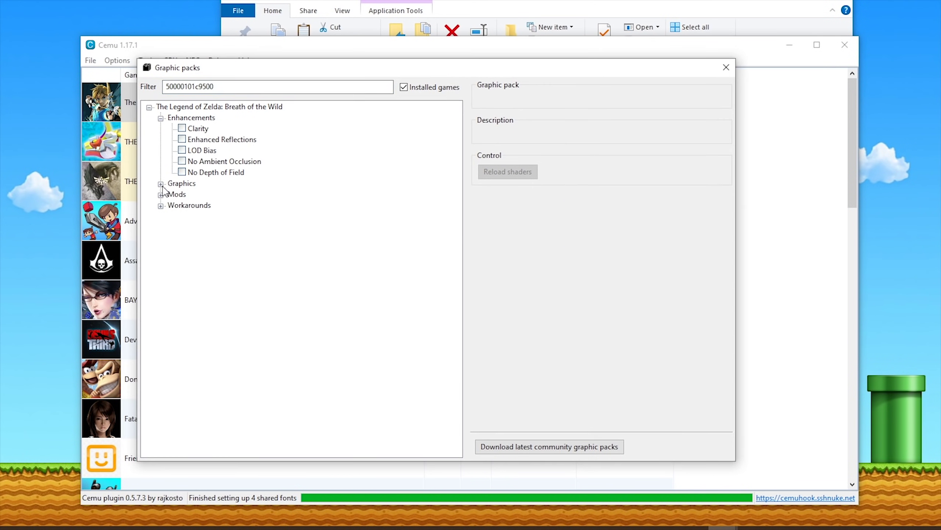
left_click(160, 184)
left_click(161, 227)
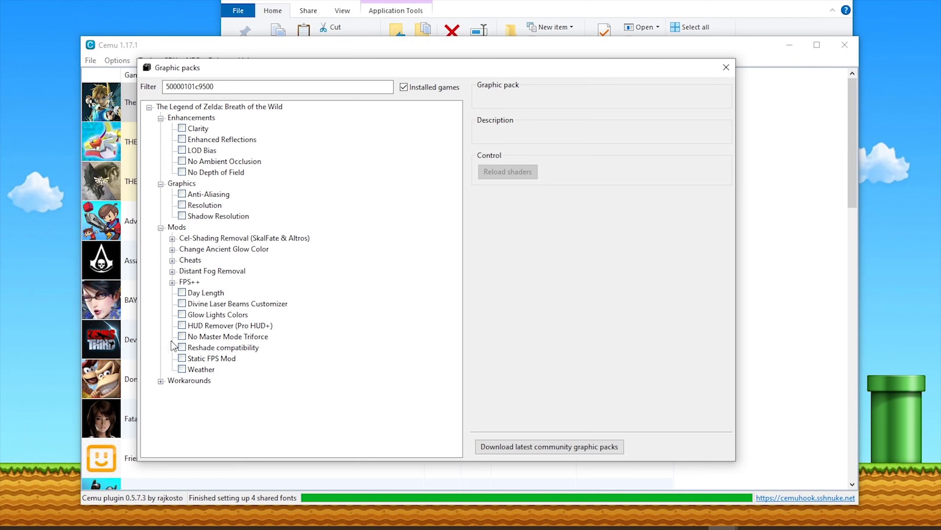
left_click(161, 381)
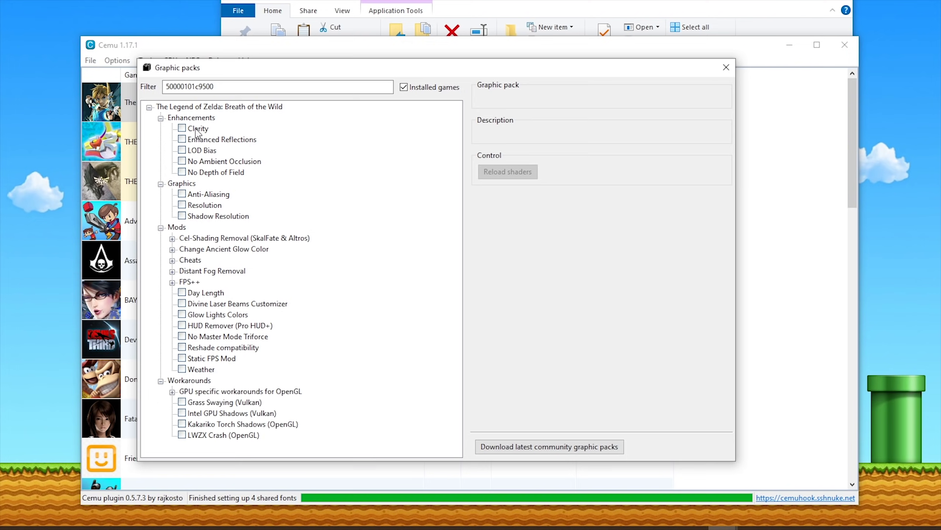
Enable the No Depth of Field enhancement, view the Clarity pack's description, and collapse the Enhancements category
left_click(182, 173)
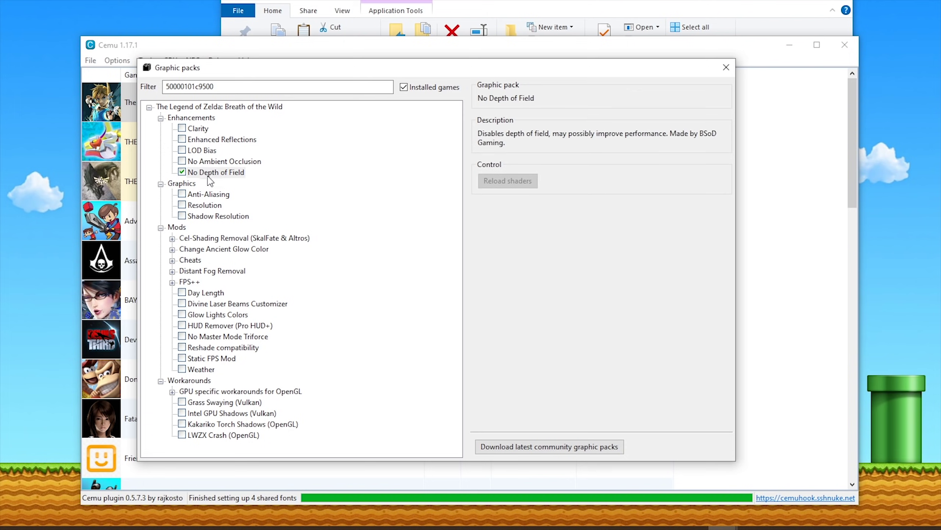
left_click(200, 128)
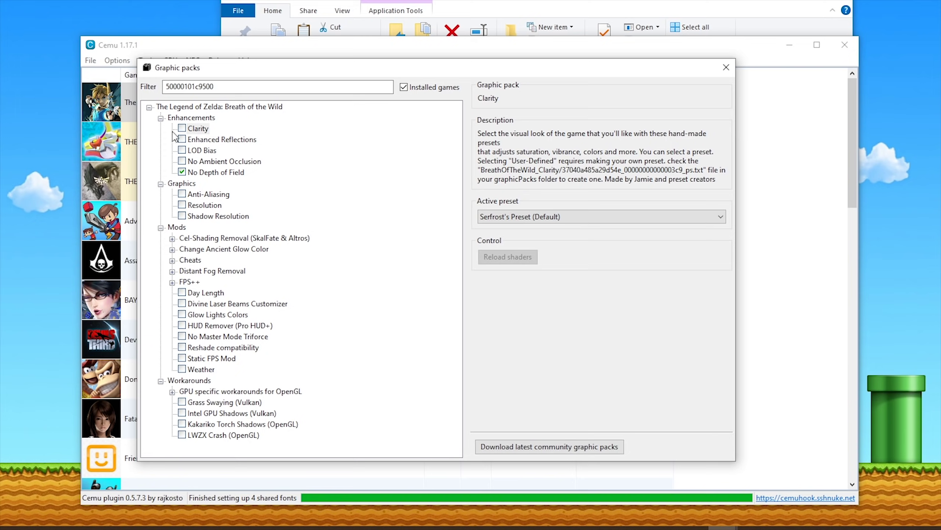
left_click(161, 119)
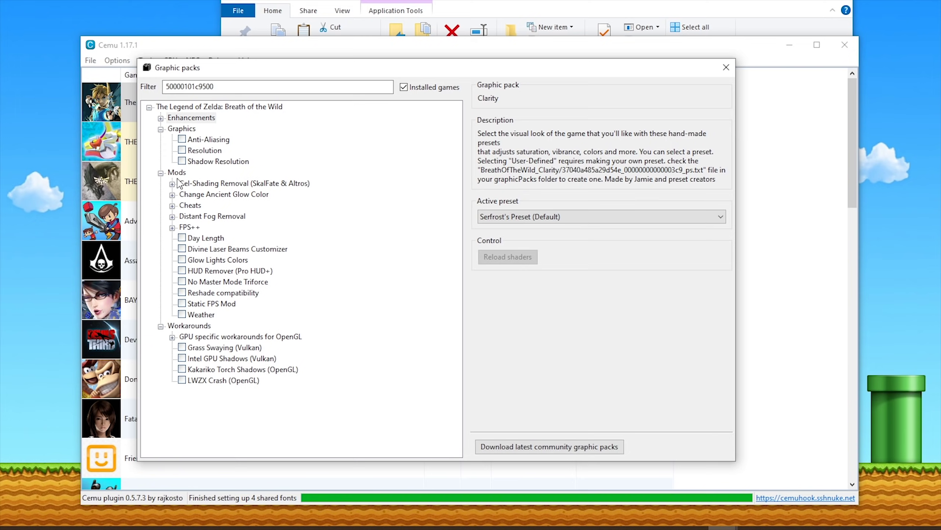
Enable the Resolution and Shadow Resolution packs, and set the Resolution preset to 1920x1080 (16:9)
left_click(182, 150)
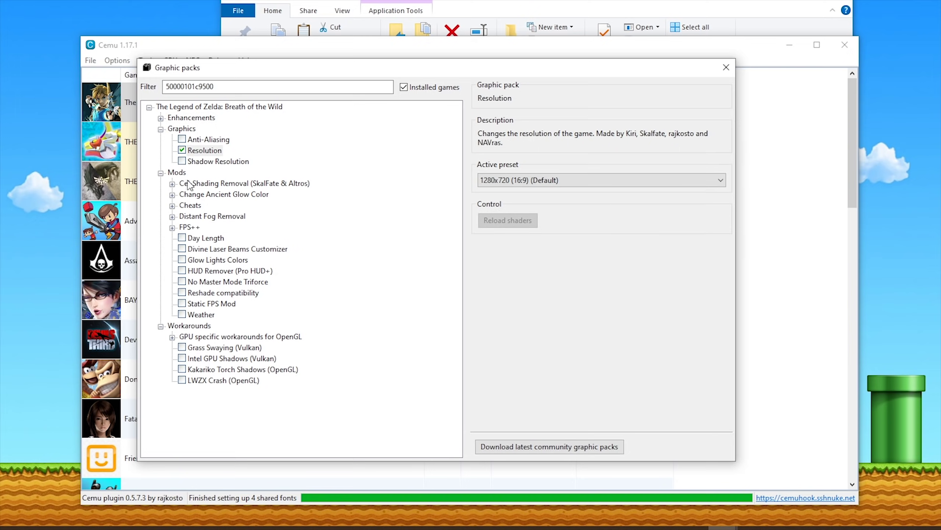
left_click(182, 161)
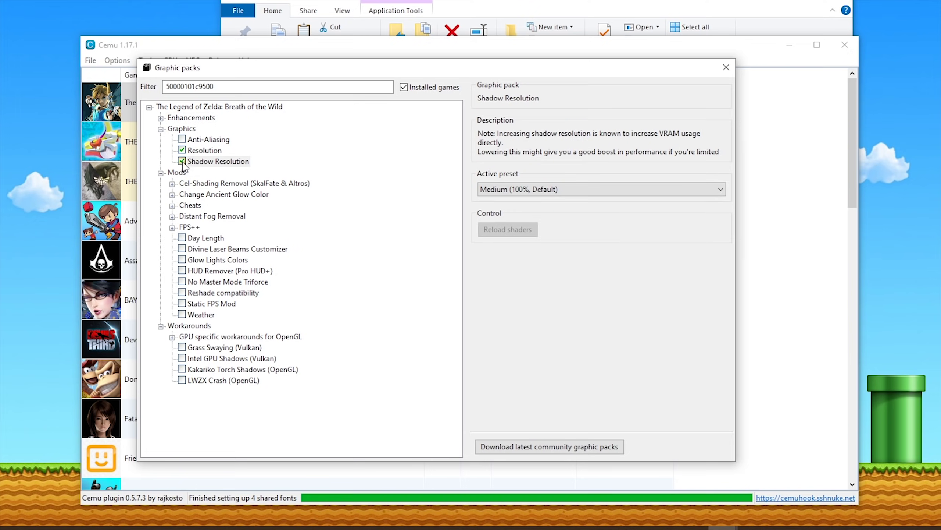
left_click(214, 153)
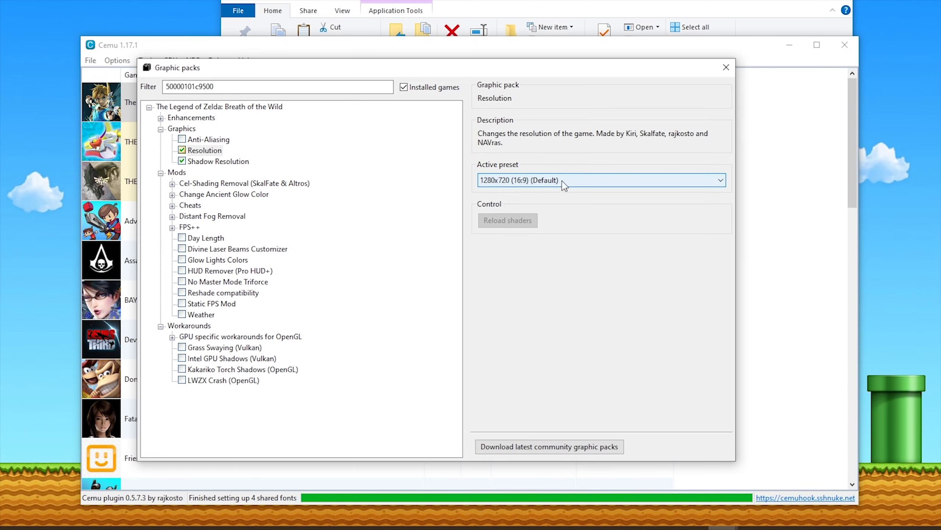
left_click(584, 182)
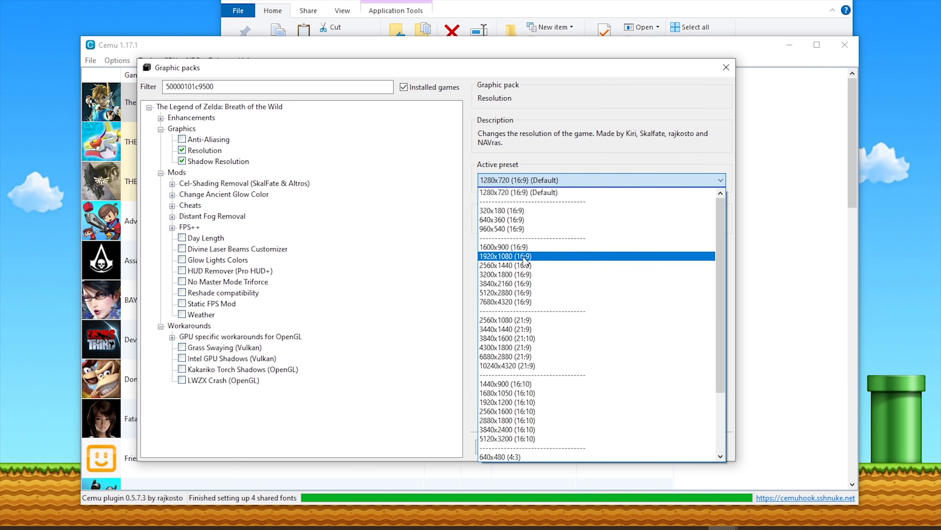
left_click(523, 250)
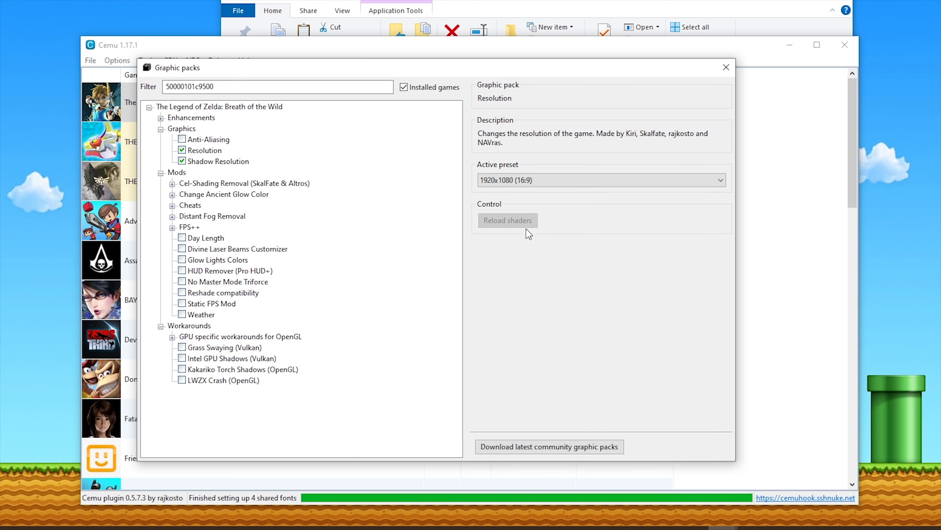
Review the available Shadow Resolution and Resolution presets, keeping Medium (100%, Default) and 1920x1080 (16:9)
left_click(212, 162)
left_click(529, 190)
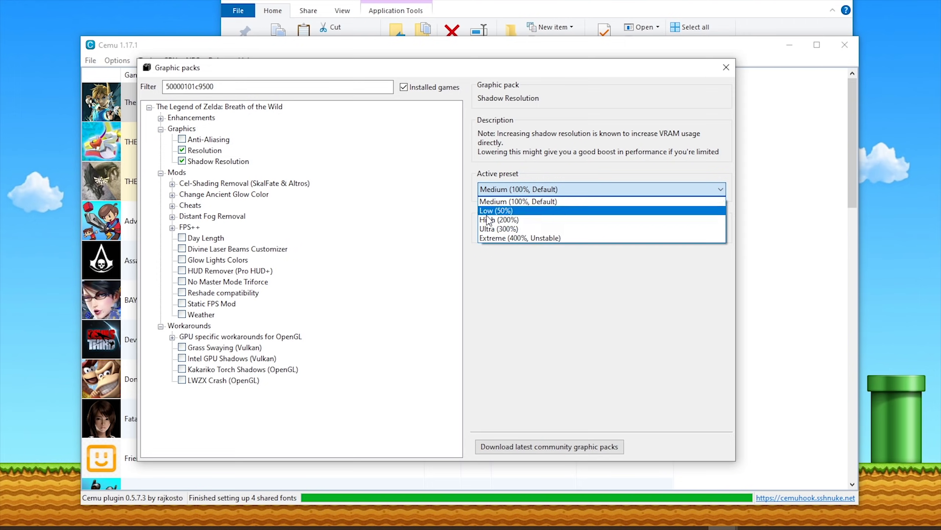
left_click(515, 201)
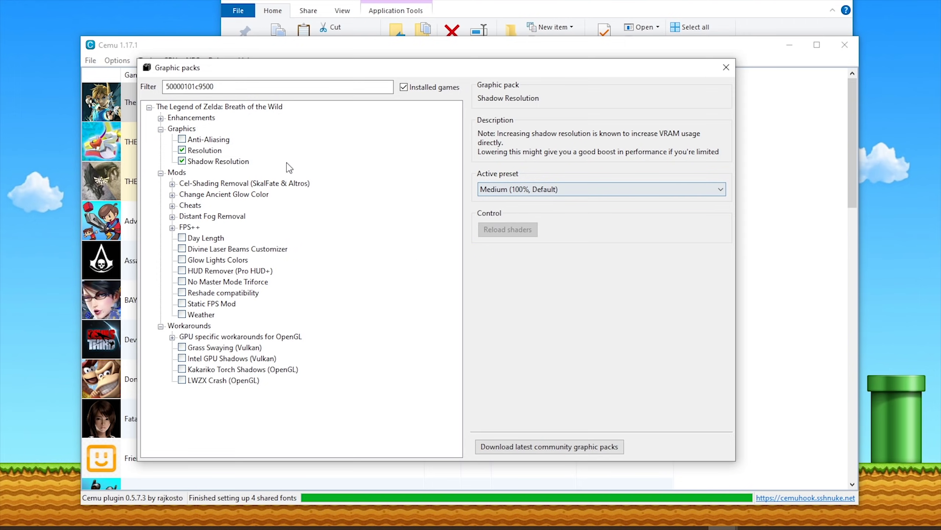
left_click(205, 150)
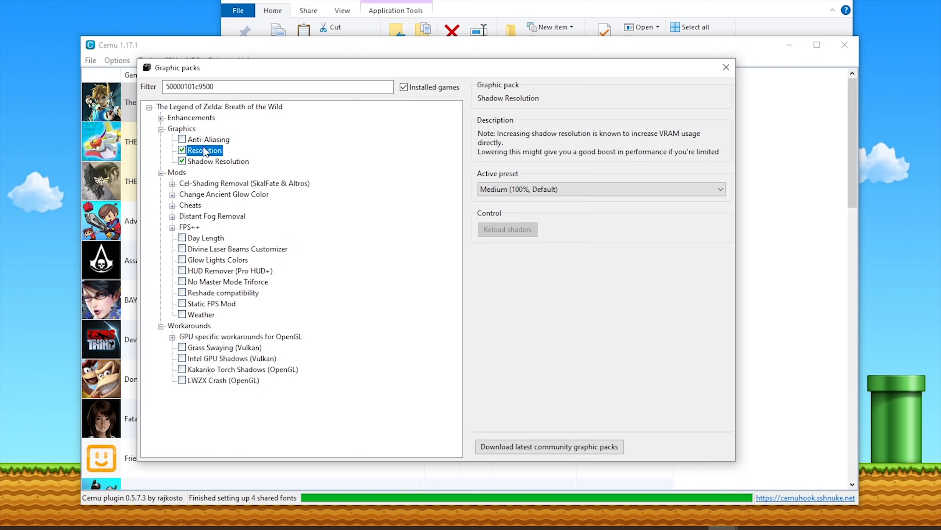
left_click(592, 182)
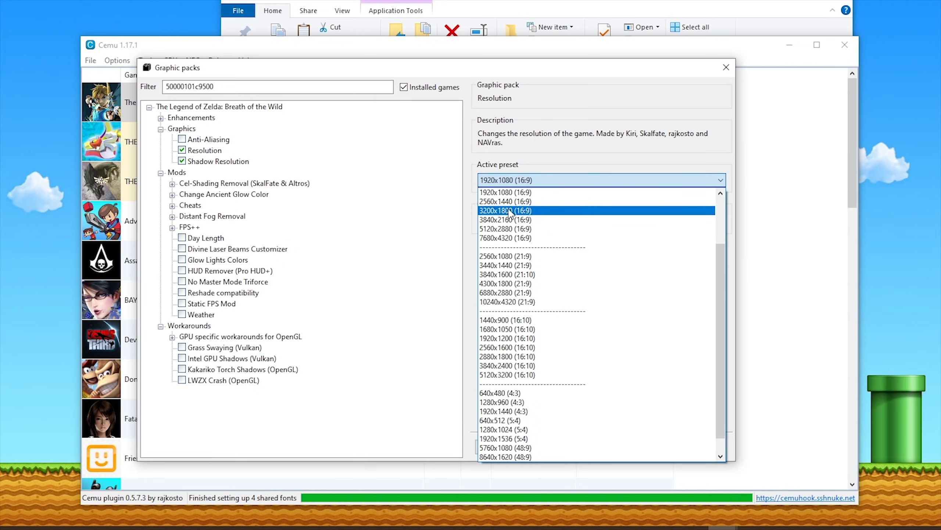
left_click(499, 193)
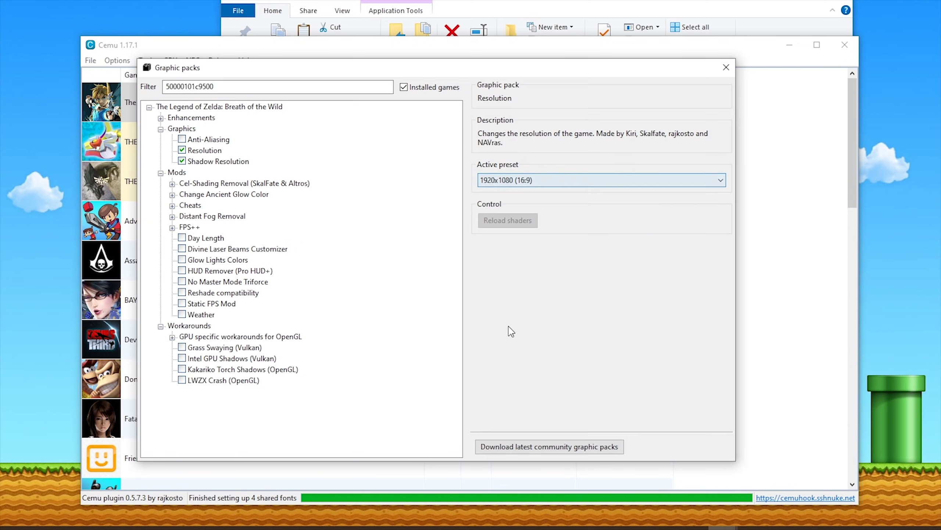
Enable all four FPS++ mods: Dynamic Gamespeed, Fence Method, NPC Stutter Fix and Set FPS Limit
left_click(160, 129)
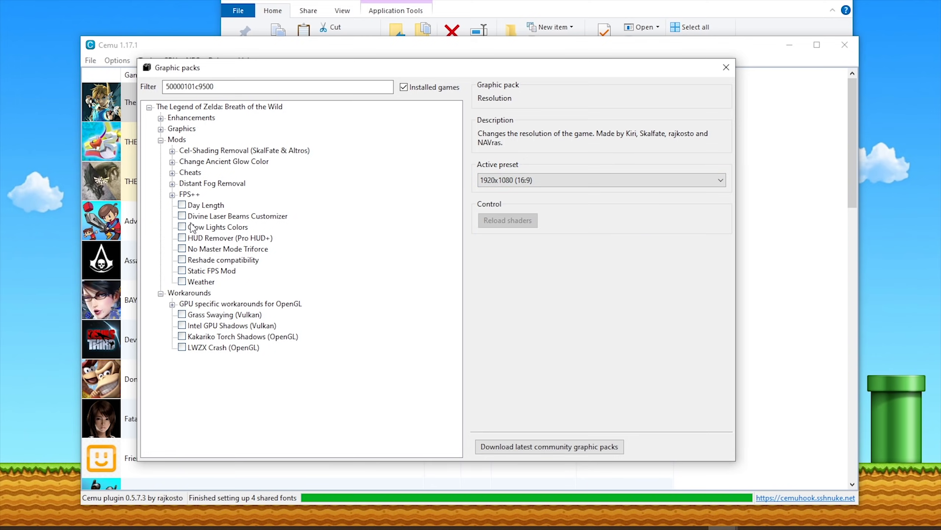
left_click(172, 195)
left_click(193, 205)
left_click(194, 215)
left_click(193, 226)
left_click(194, 237)
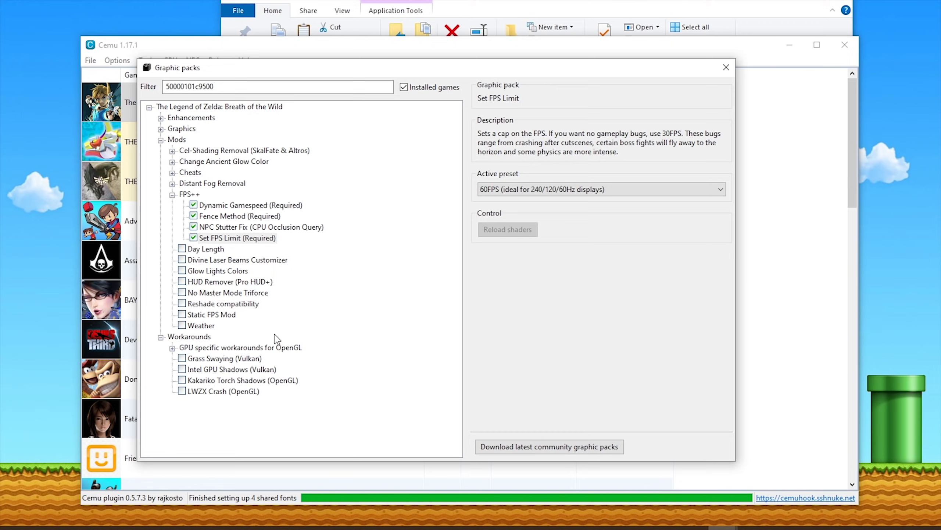
Review the Dynamic Gamespeed, Fence Method and NPC Stutter Fix descriptions and presets, keeping Performance Fence
left_click(233, 207)
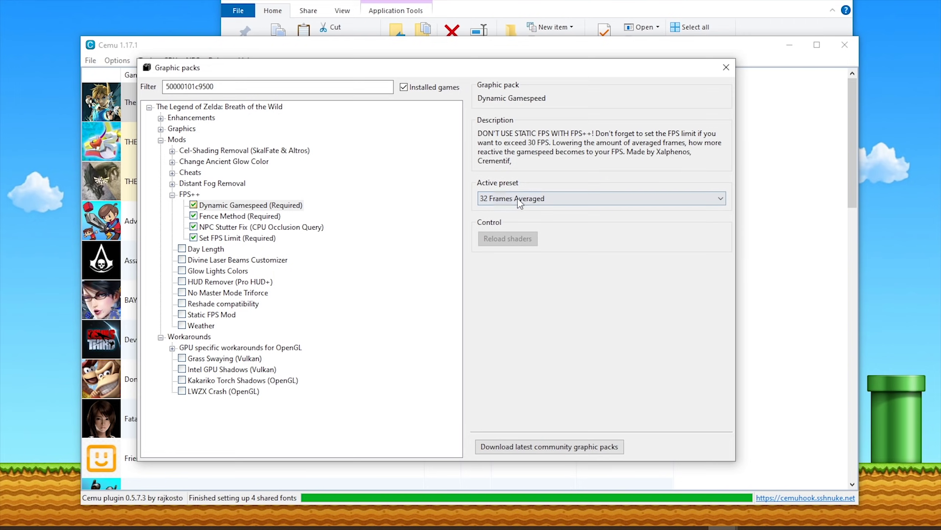
left_click(228, 216)
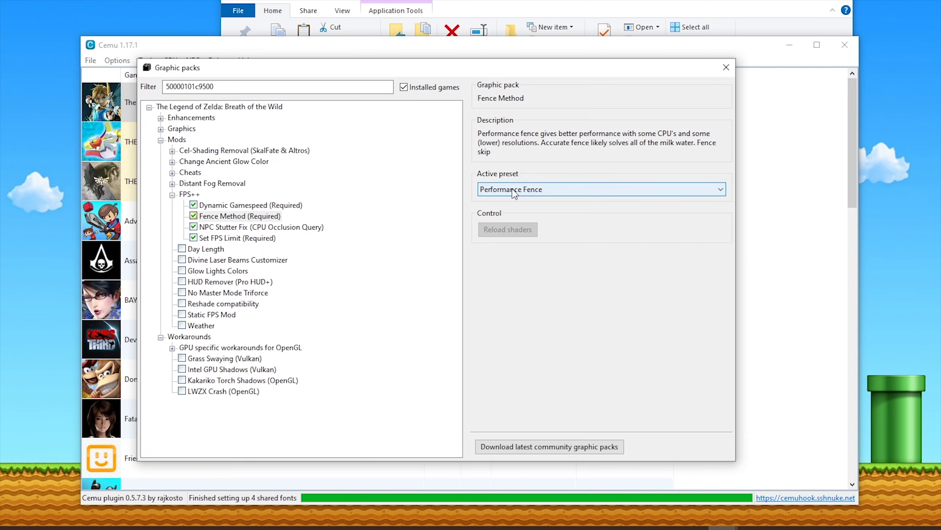
left_click(504, 189)
left_click(528, 194)
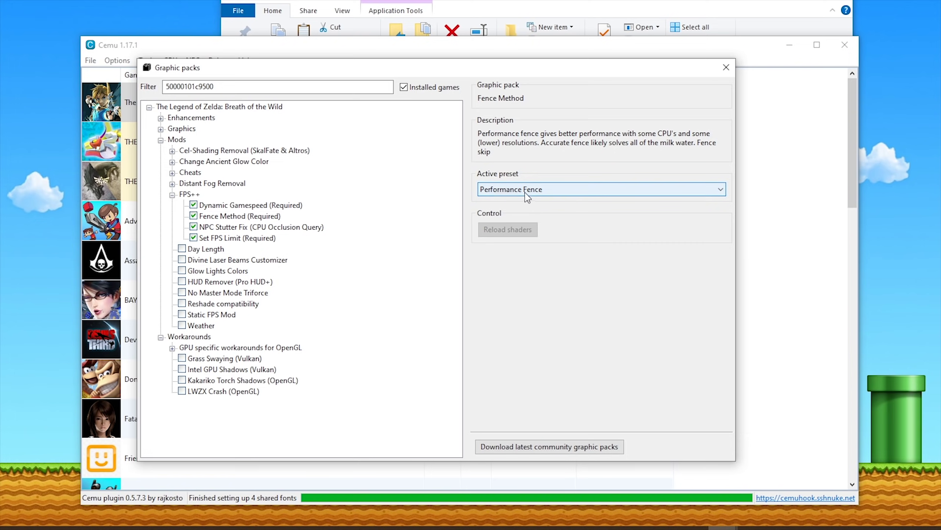
left_click(229, 228)
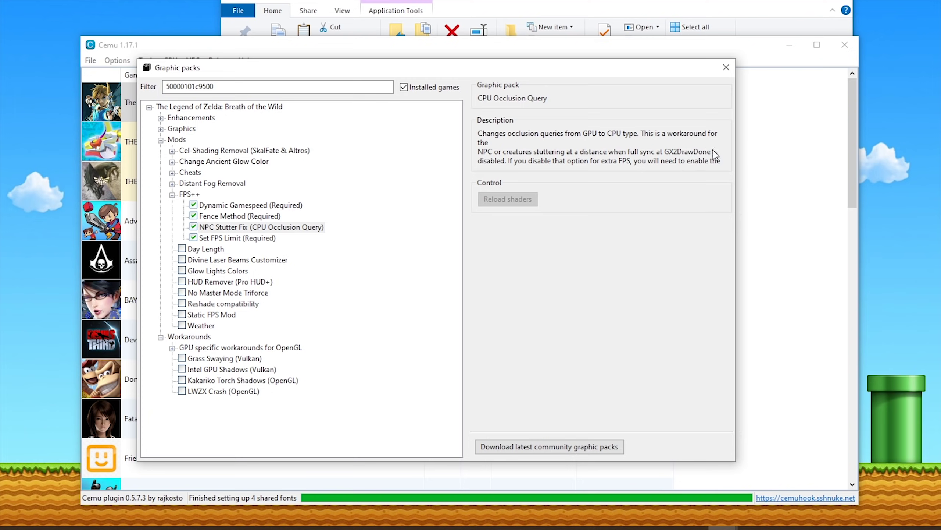
Try the 165FPS and 30FPS presets of Set FPS Limit and return the limit to 60FPS (ideal for 240/120/60Hz displays)
left_click(217, 237)
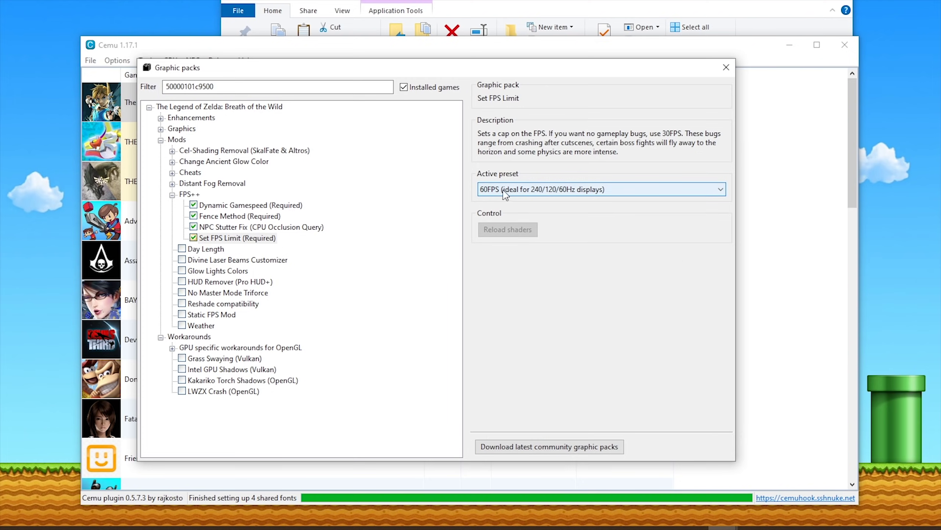
left_click(653, 190)
left_click(660, 304)
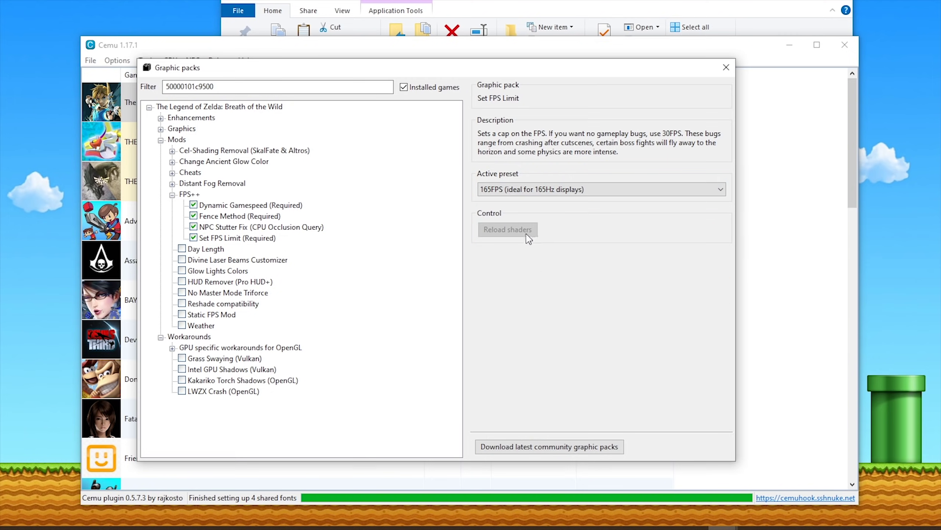
left_click(667, 189)
left_click(541, 202)
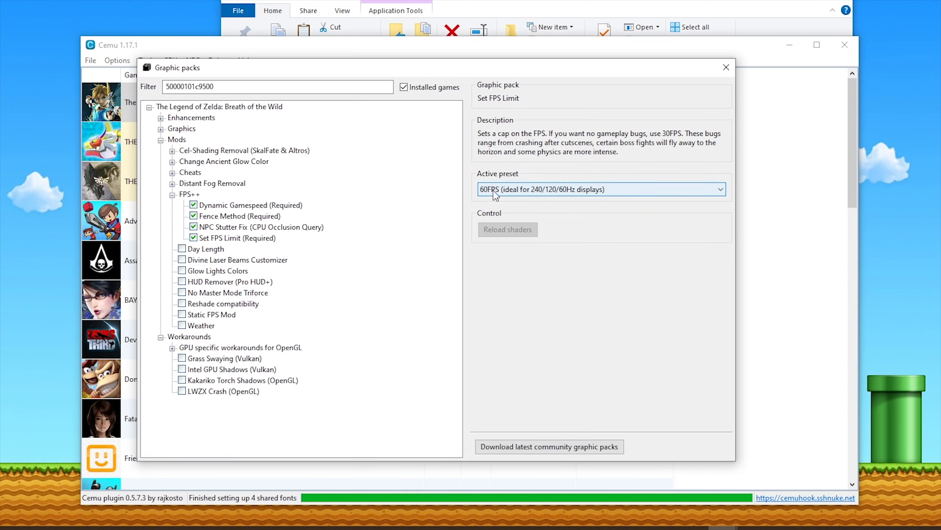
left_click(661, 192)
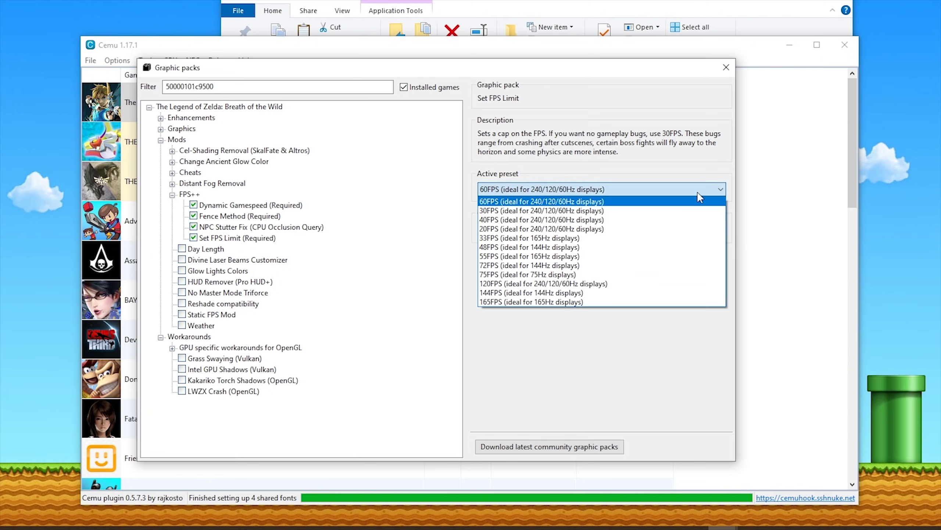
left_click(542, 213)
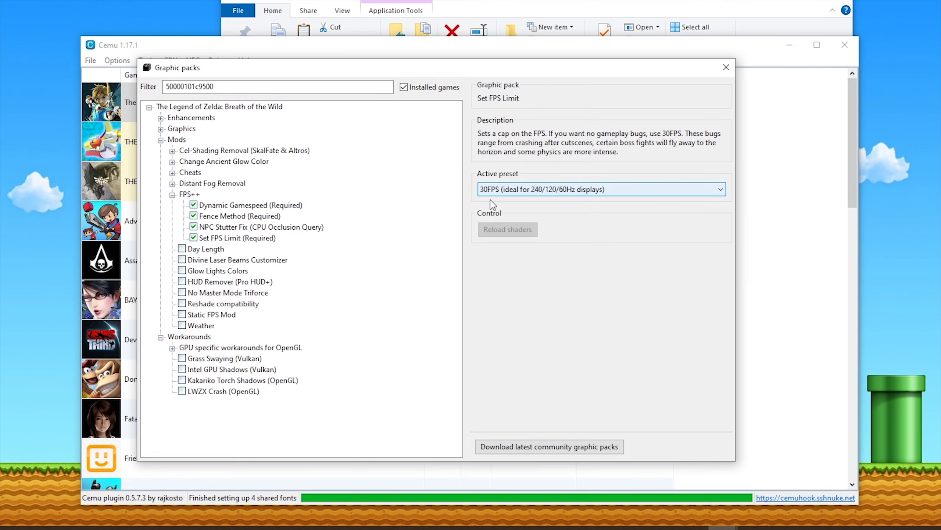
left_click(647, 193)
left_click(548, 204)
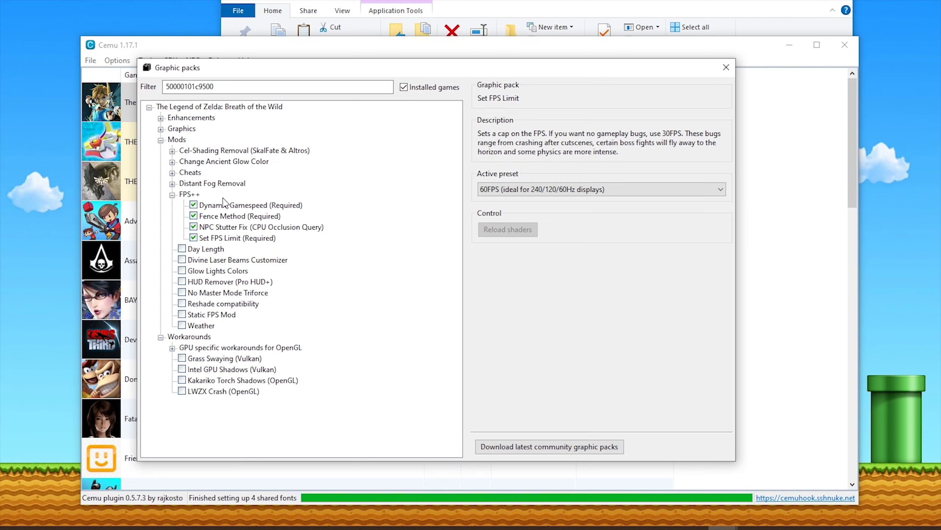
Collapse the Mods category and enable the NVIDIA Stretched Clouds and Explosion Smoke workarounds for OpenGL
left_click(172, 195)
left_click(161, 140)
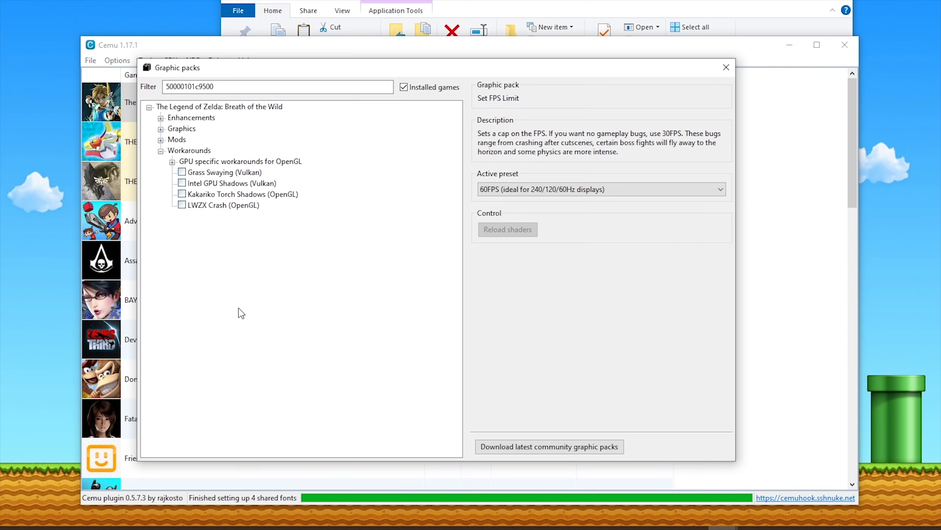
left_click(173, 162)
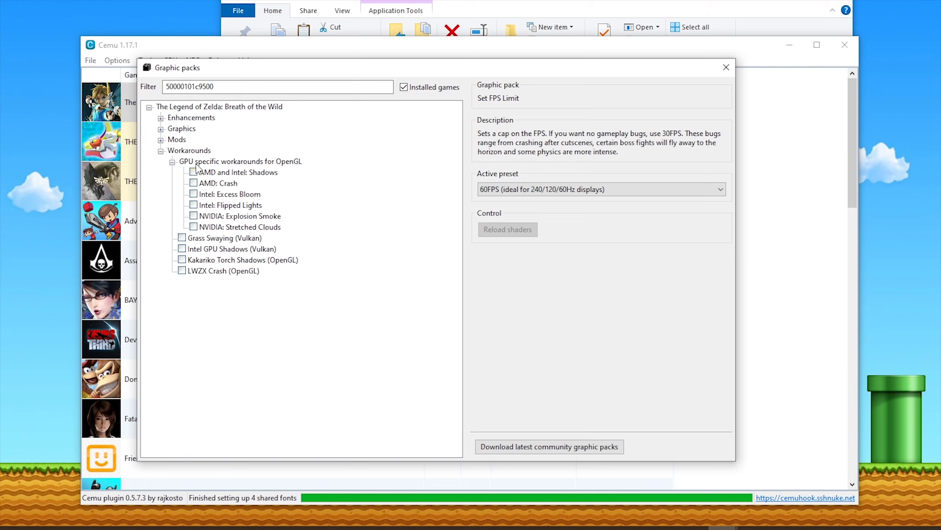
left_click(193, 227)
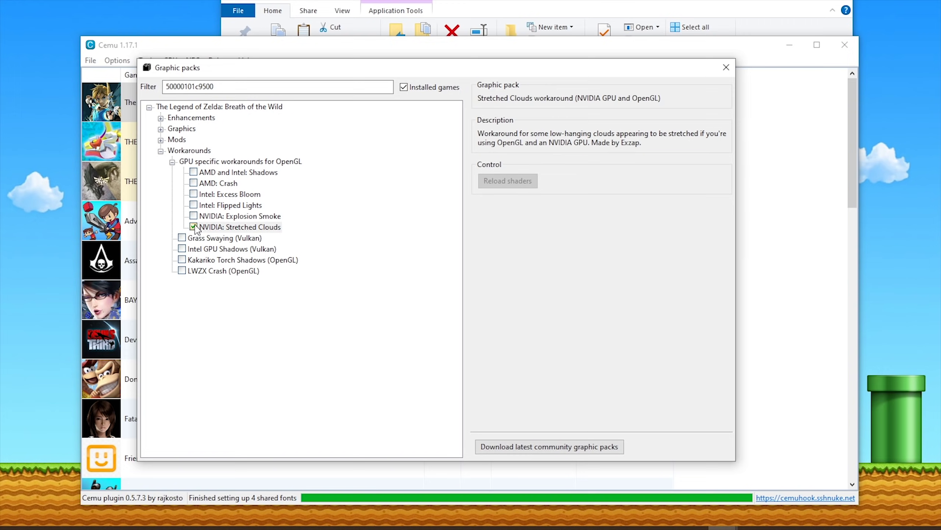
left_click(193, 215)
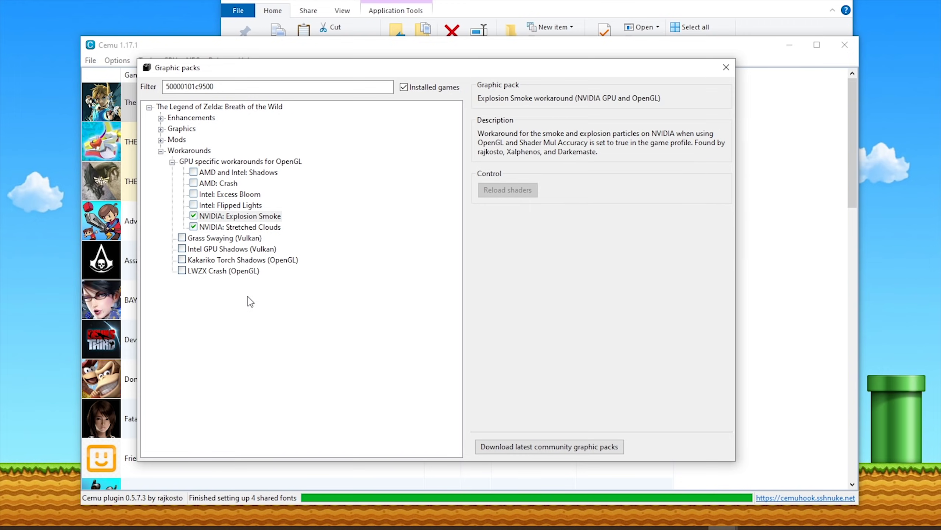
Disable the NVIDIA Stretched Clouds and Explosion Smoke workarounds and enable the Grass Swaying (Vulkan) workaround
left_click(194, 227)
left_click(193, 216)
left_click(182, 238)
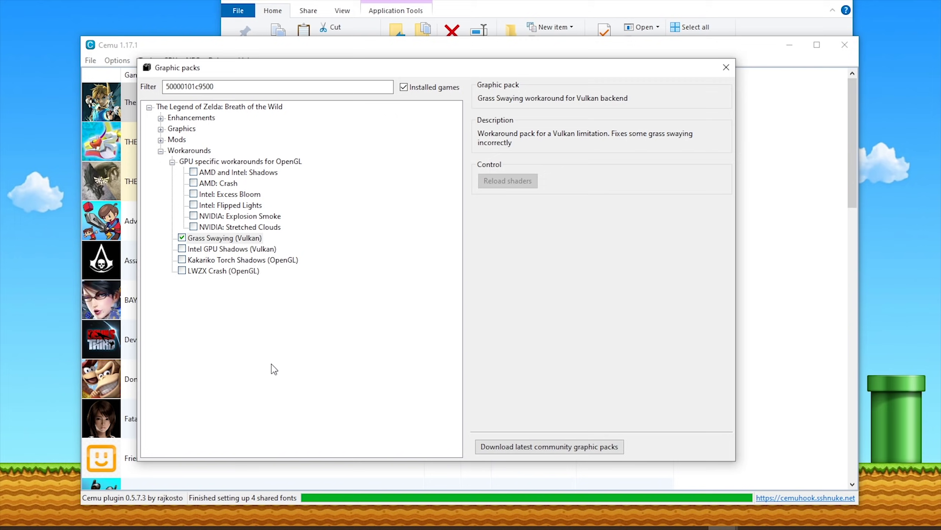
left_click(182, 271)
left_click(182, 259)
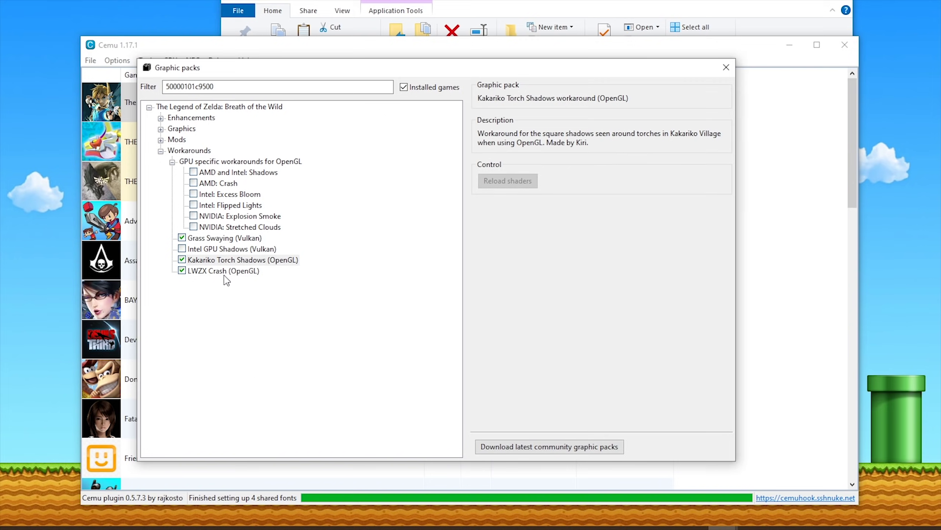
left_click(182, 270)
left_click(182, 260)
Close the Breath of the Wild graphic packs and open the graphic packs for The Wind Waker HD
left_click(149, 108)
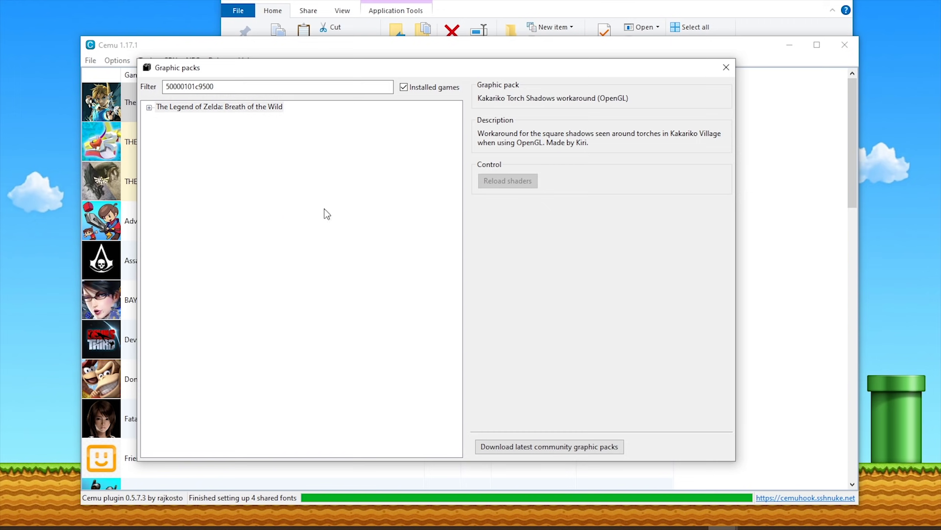
left_click(726, 67)
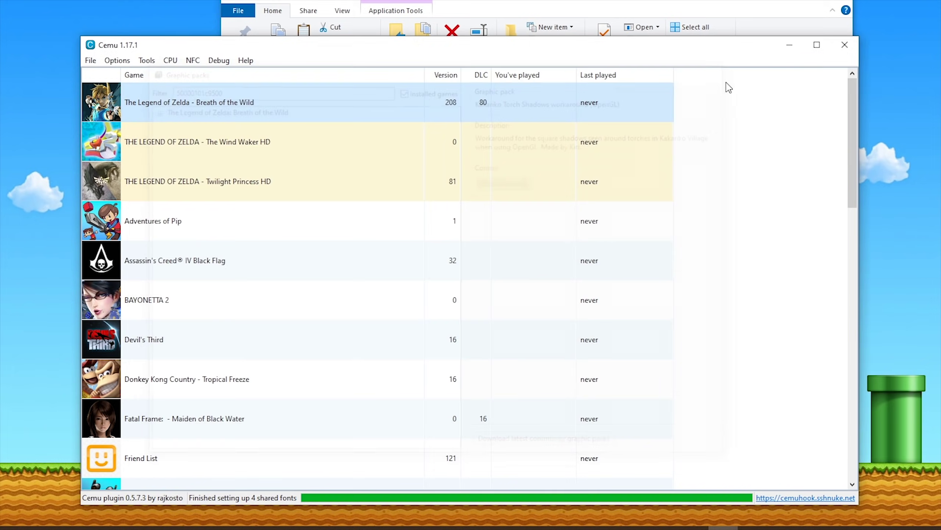
right_click(188, 142)
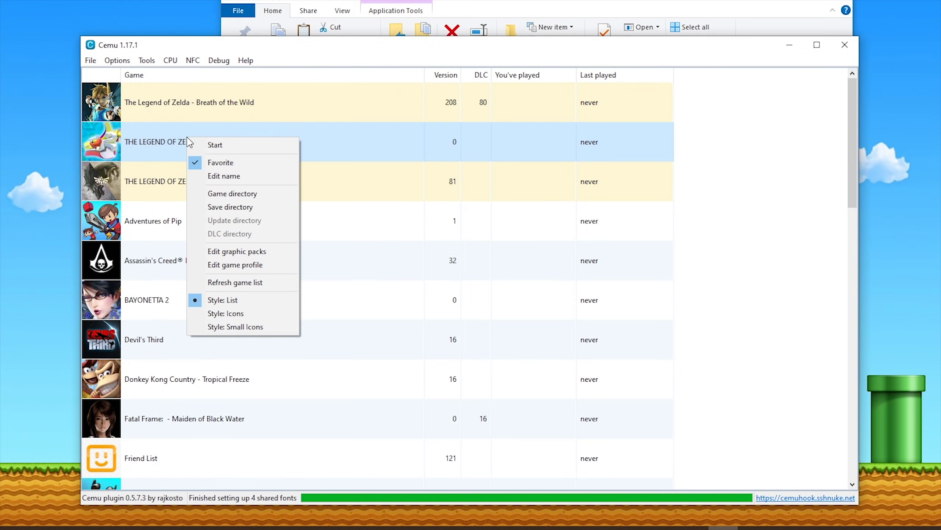
left_click(243, 253)
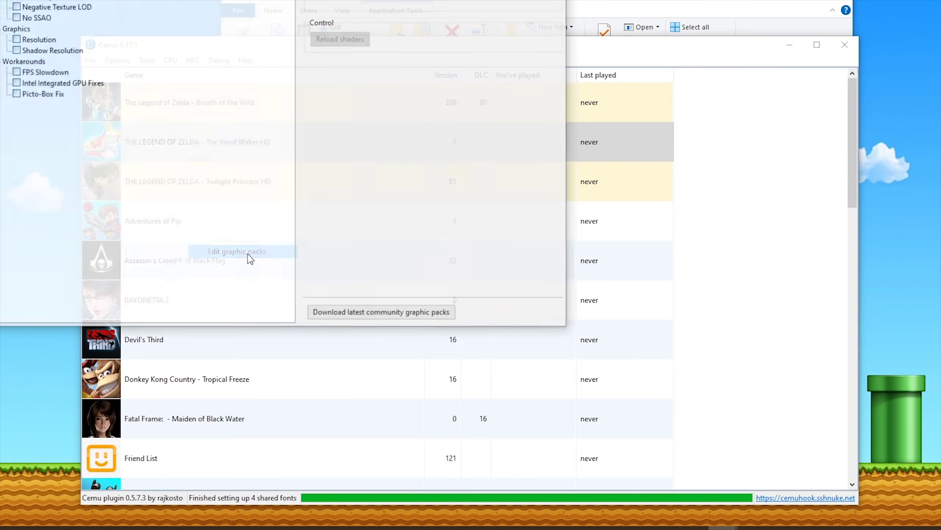
left_click_drag(153, 0, 347, 80)
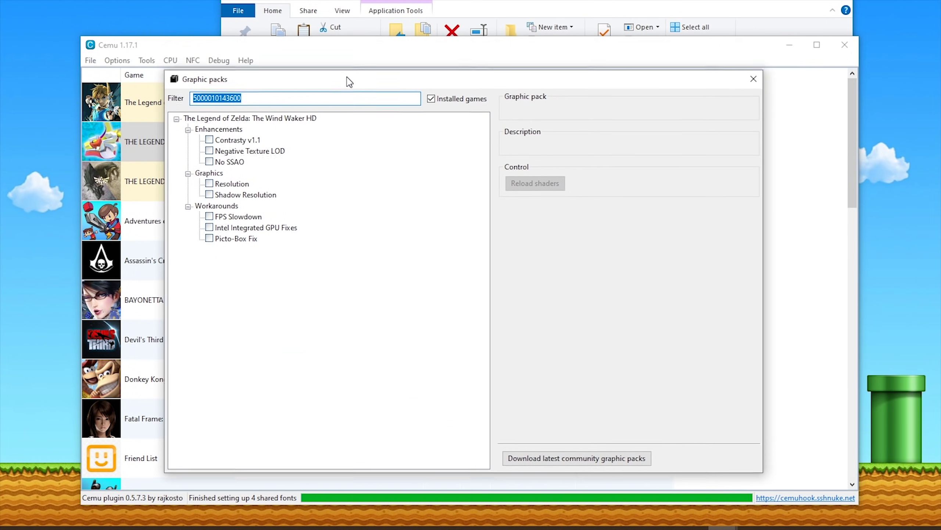
Enable Wind Waker HD's Resolution, Shadow Resolution, FPS Slowdown, Intel Integrated GPU Fixes and Picto-Box Fix packs
left_click(209, 184)
left_click(208, 195)
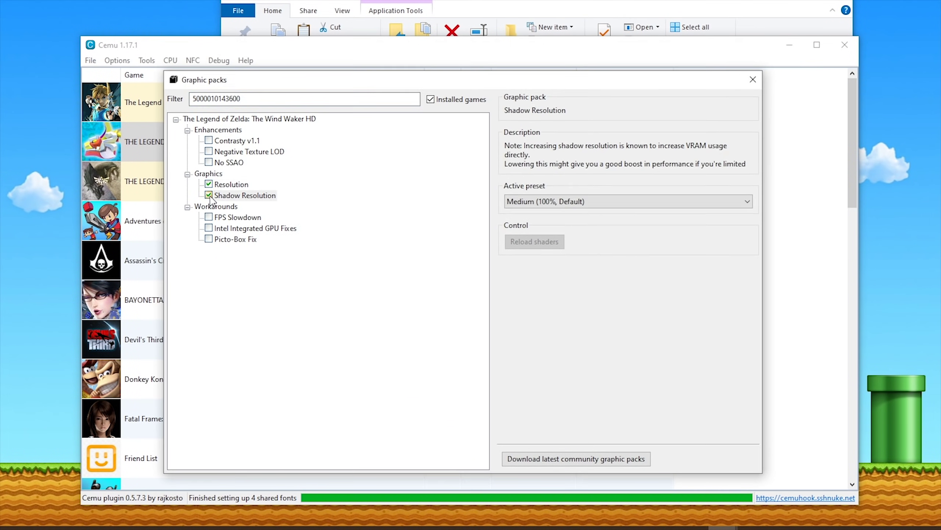
left_click(208, 217)
left_click(208, 227)
left_click(208, 239)
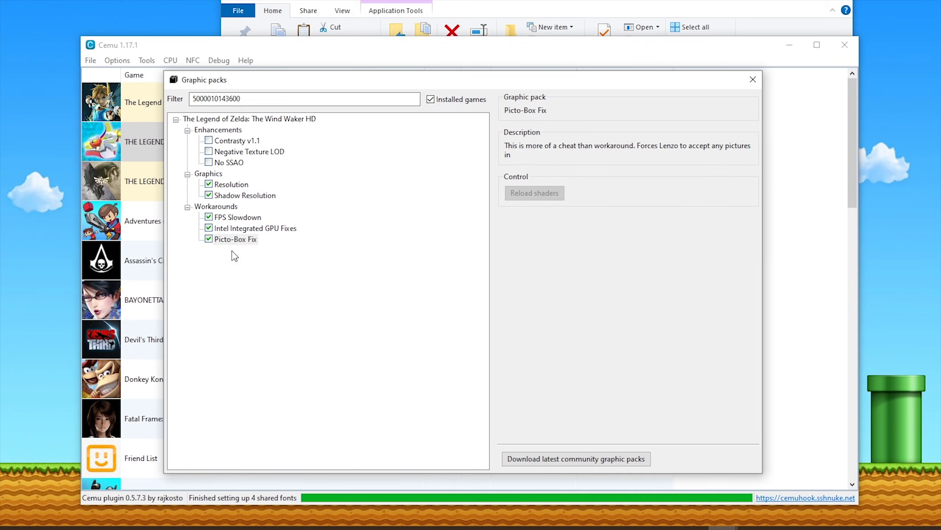
Review the Resolution, Shadow Resolution, Contrasty and No SSAO packs of Wind Waker HD, and close its graphic packs
left_click(230, 185)
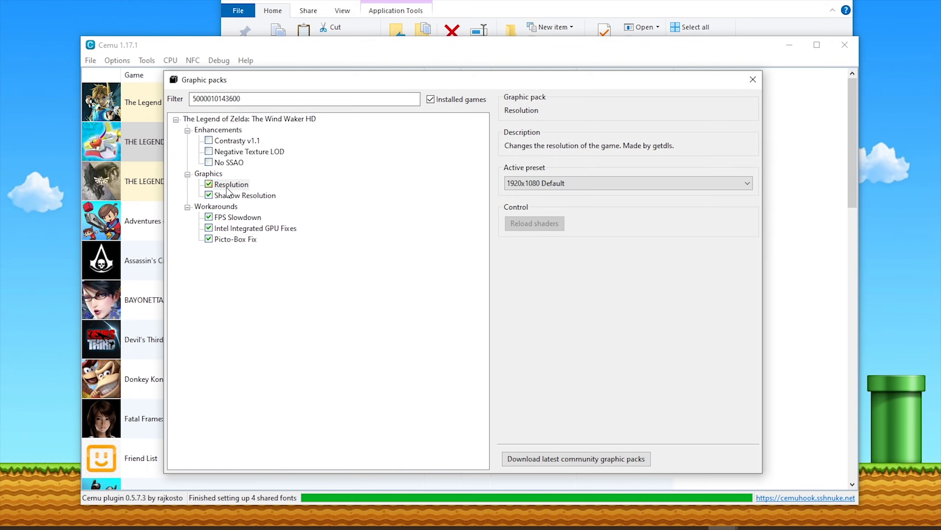
left_click(256, 195)
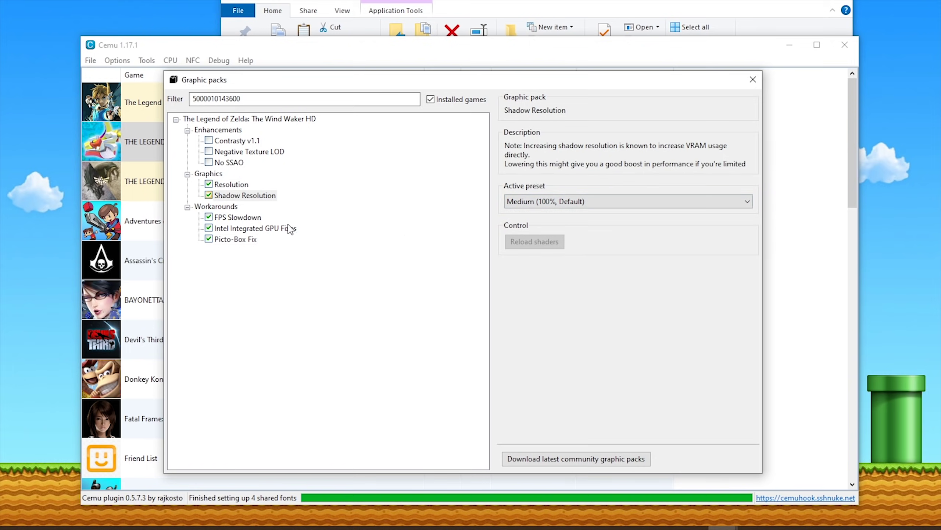
left_click(239, 141)
left_click(232, 163)
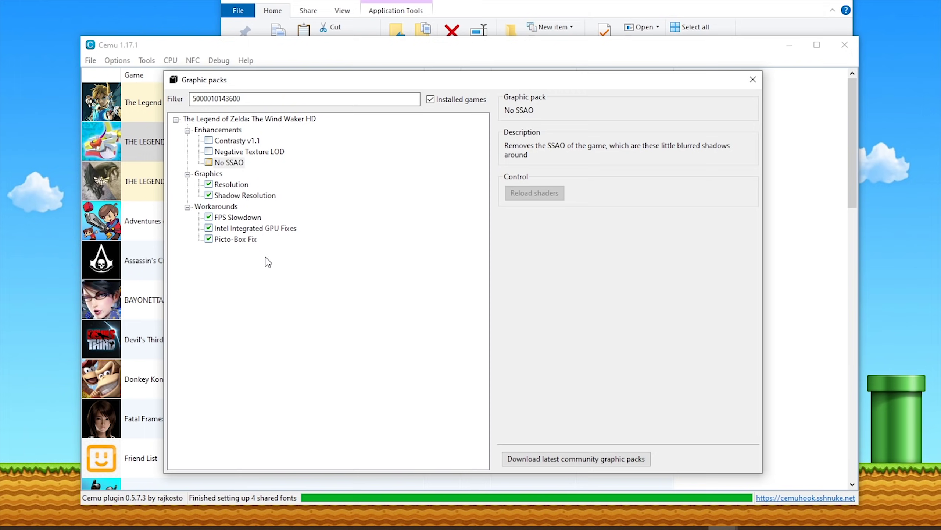
left_click(753, 80)
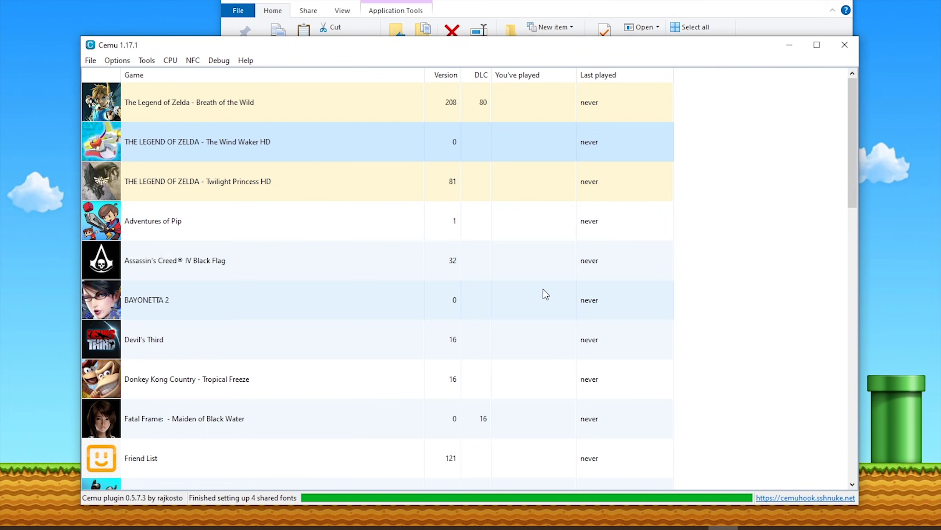
In Breath of the Wild's game profile, set the CPU mode to Triplecore-Recompiler and the thread quantum to 100000 cycles
right_click(175, 107)
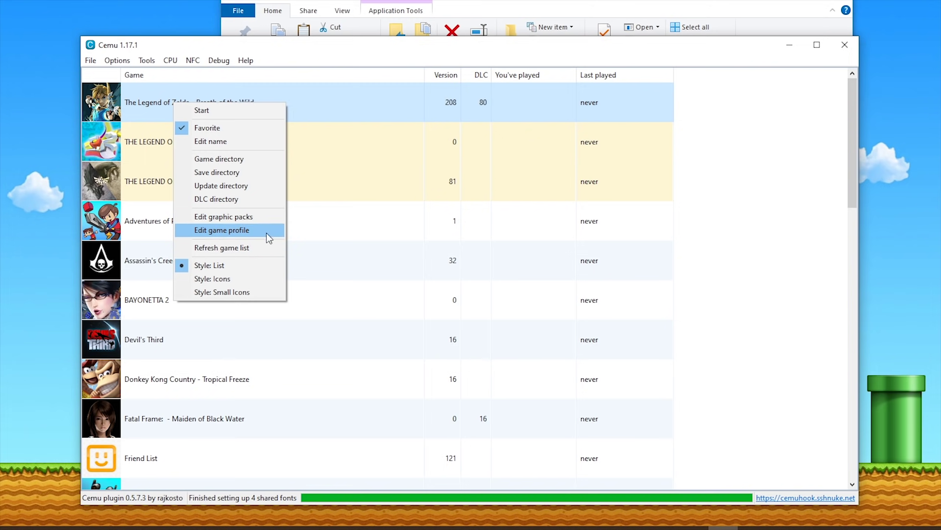
left_click(232, 238)
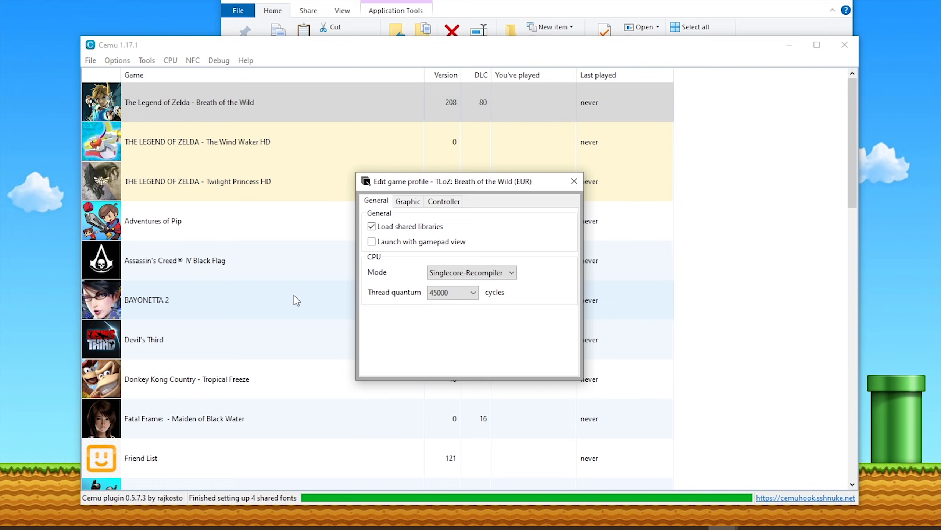
left_click(506, 275)
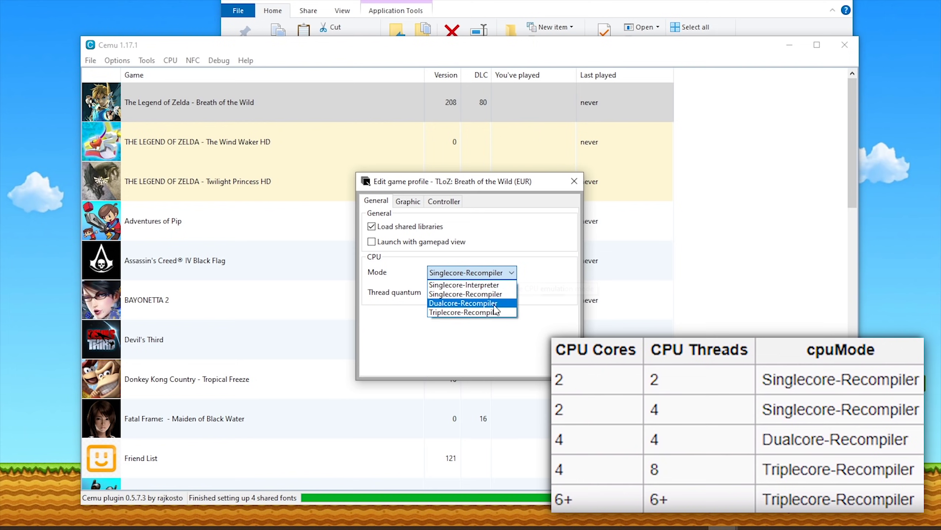
left_click(478, 311)
left_click(471, 293)
left_click(461, 345)
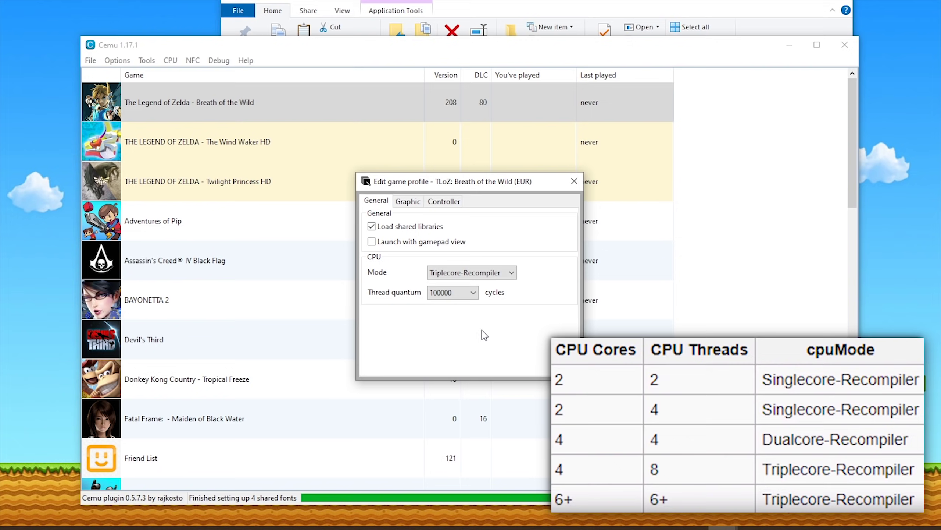
left_click(411, 202)
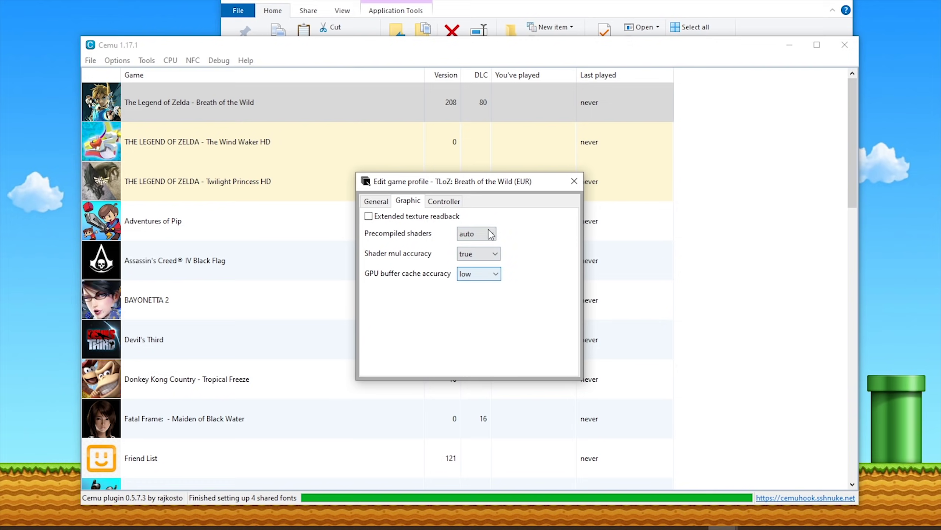
left_click(495, 254)
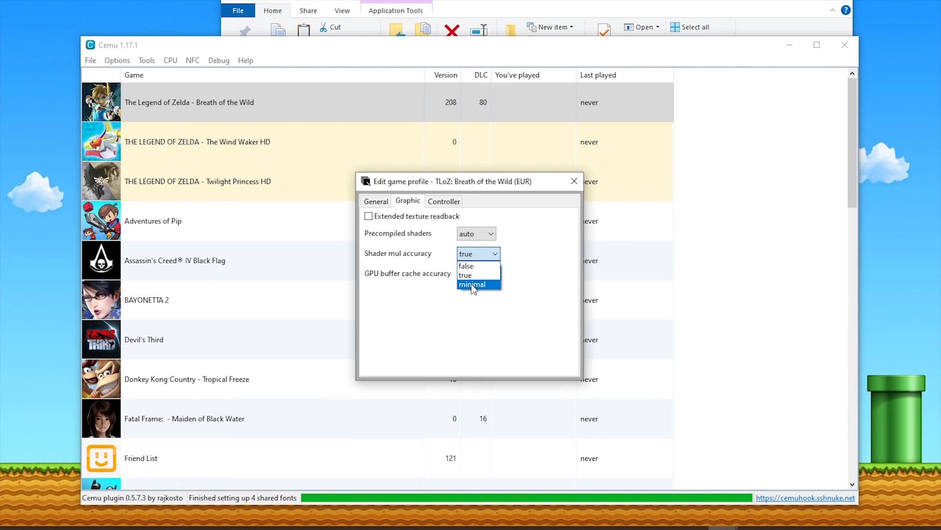
left_click(470, 275)
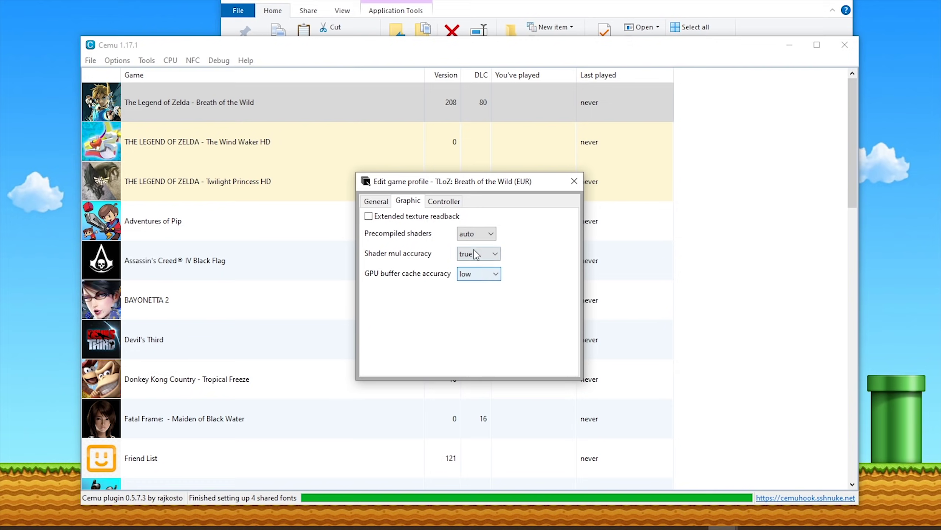
mouse_move(481, 261)
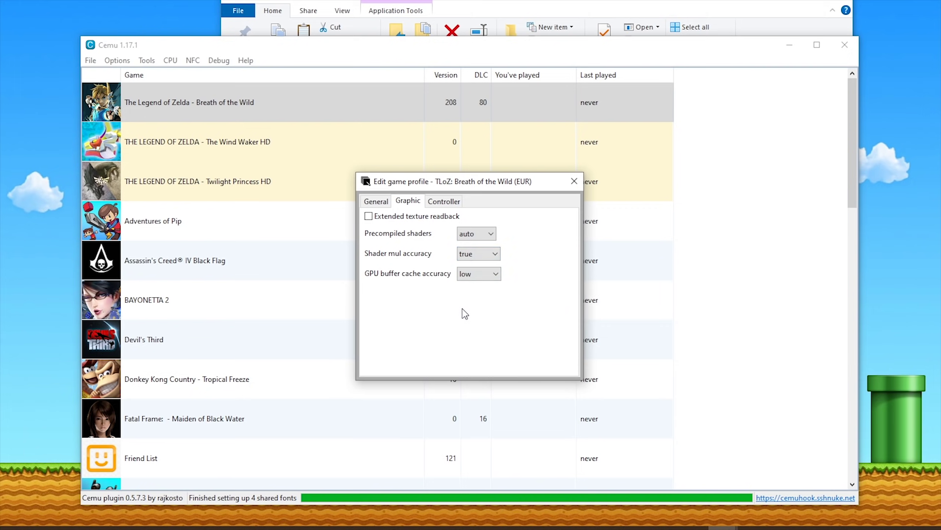
left_click(451, 204)
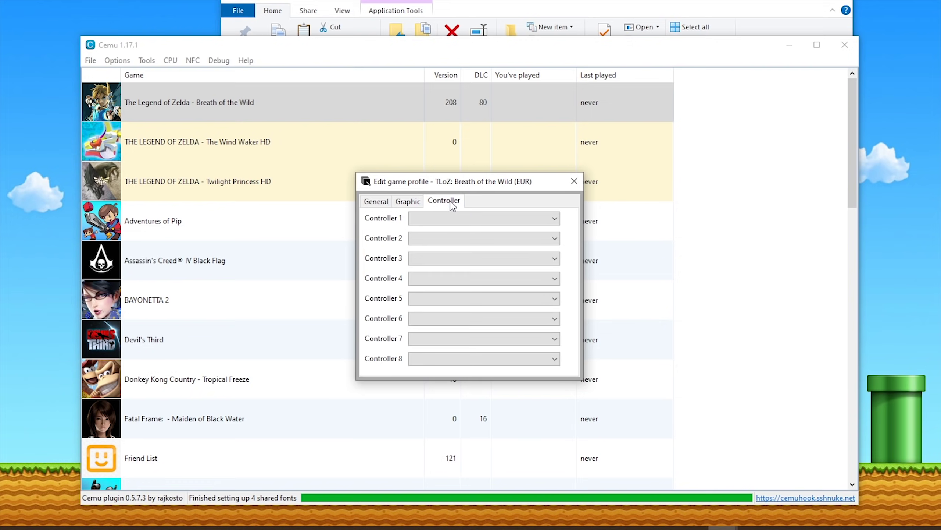
left_click(524, 218)
left_click(482, 219)
left_click(408, 202)
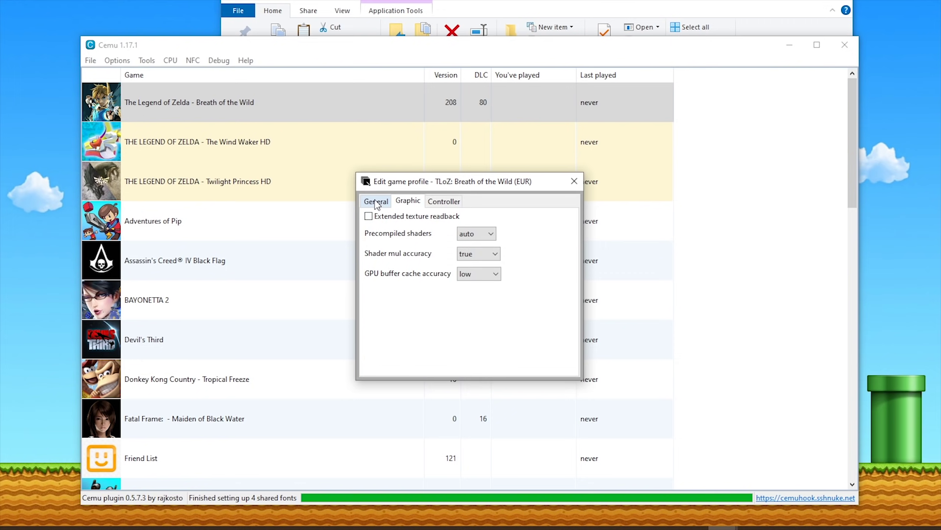
left_click(376, 202)
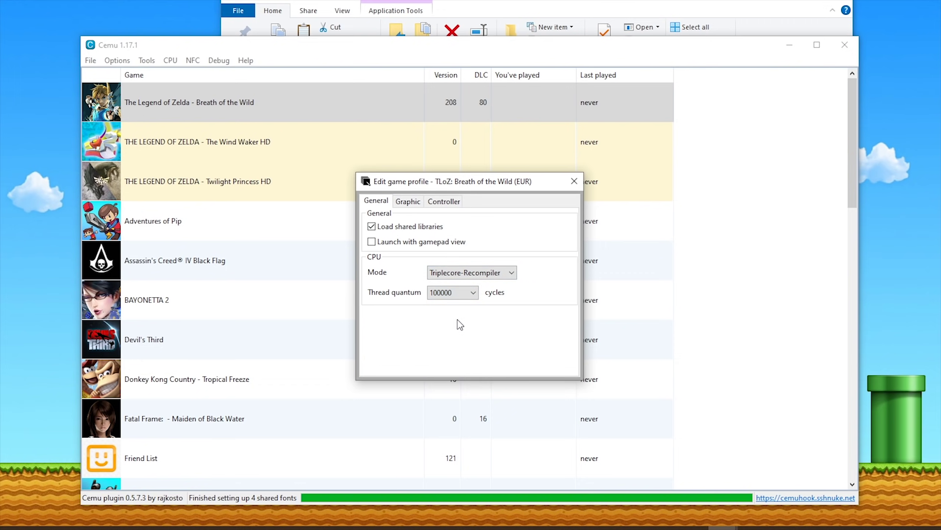
left_click(574, 181)
Set the thread quantum in The Wind Waker HD's game profile to 100000 cycles, check its graphic settings and close it
right_click(202, 142)
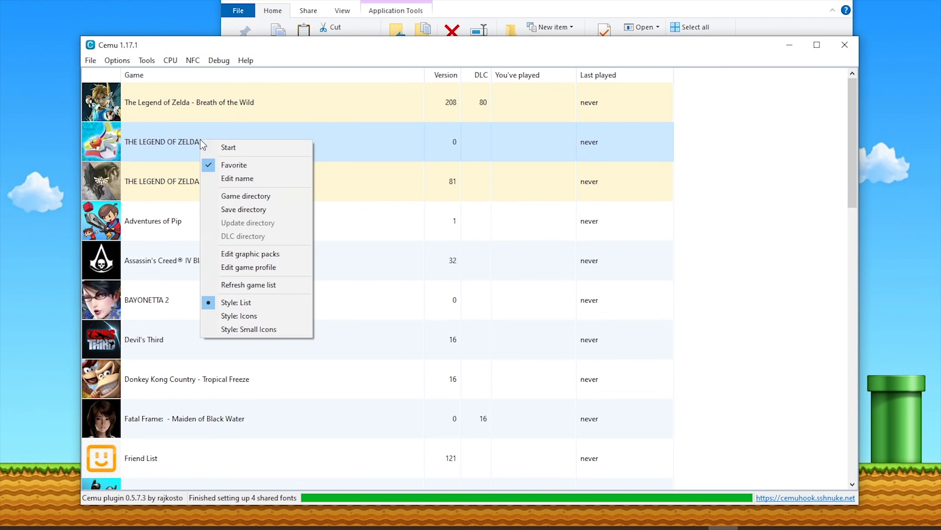
left_click(259, 267)
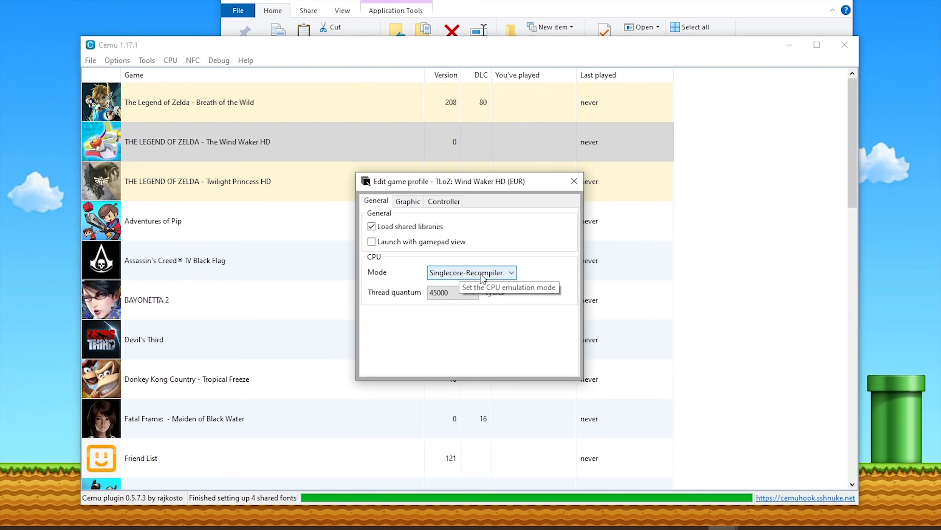
left_click(474, 293)
left_click(453, 344)
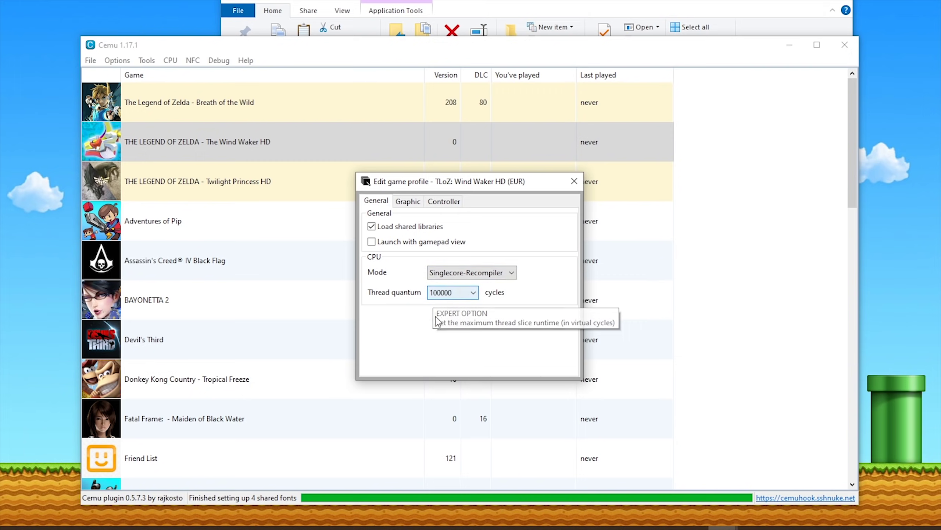
left_click(407, 201)
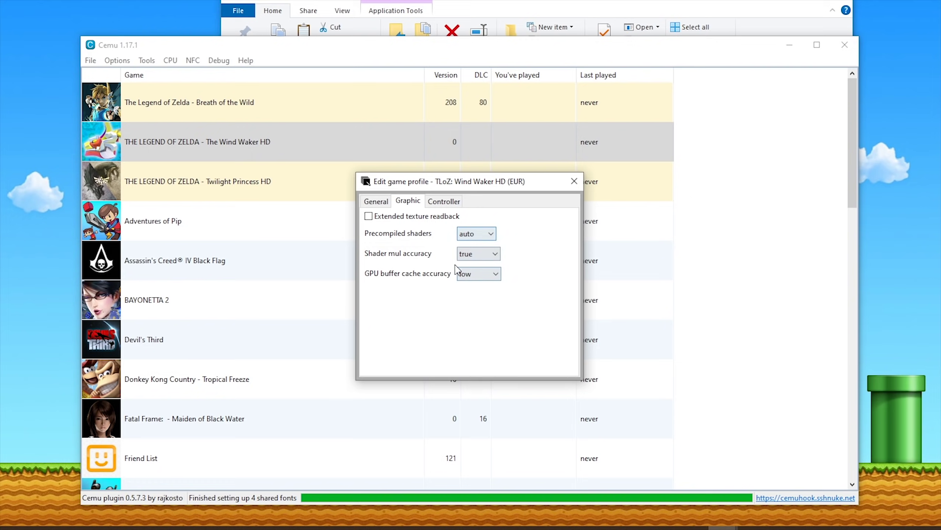
left_click(377, 202)
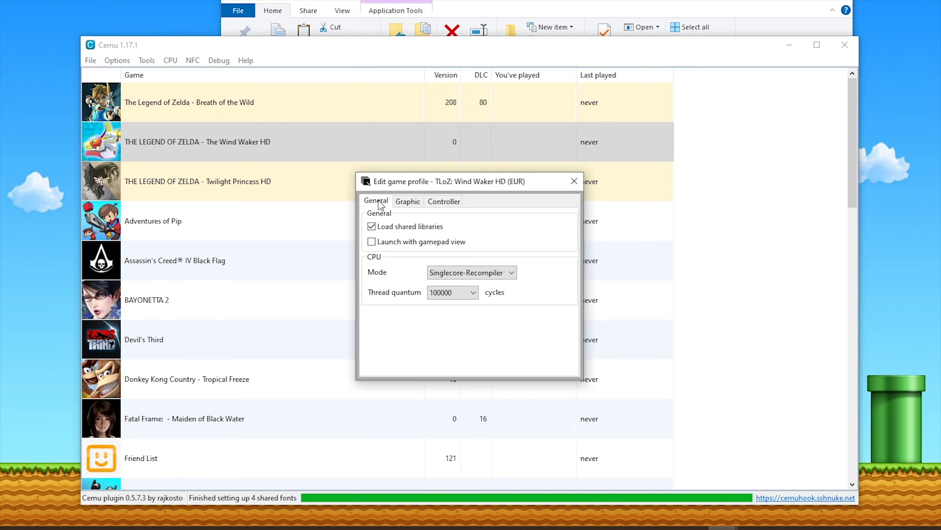
left_click(574, 181)
left_click(727, 275)
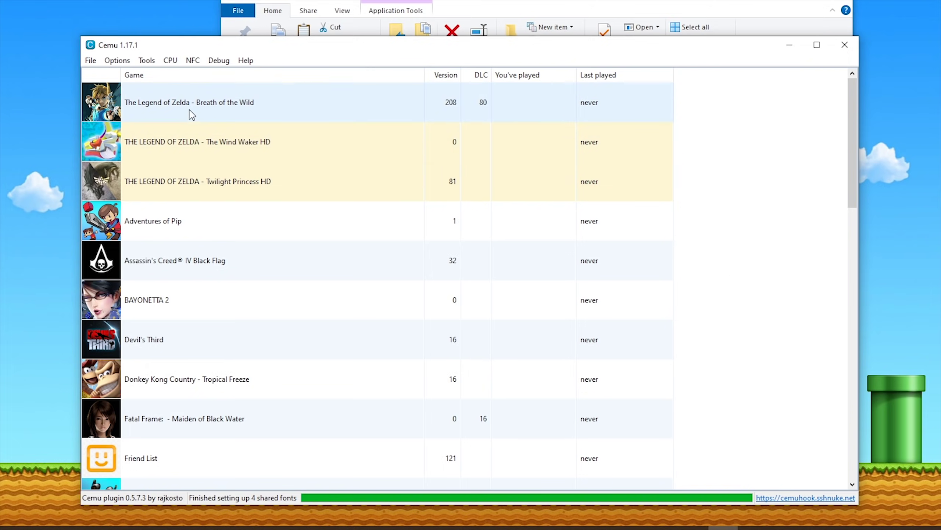
Rename The Legend of Zelda - Breath of the Wild in the game list to "Zelda BOTW"
right_click(176, 107)
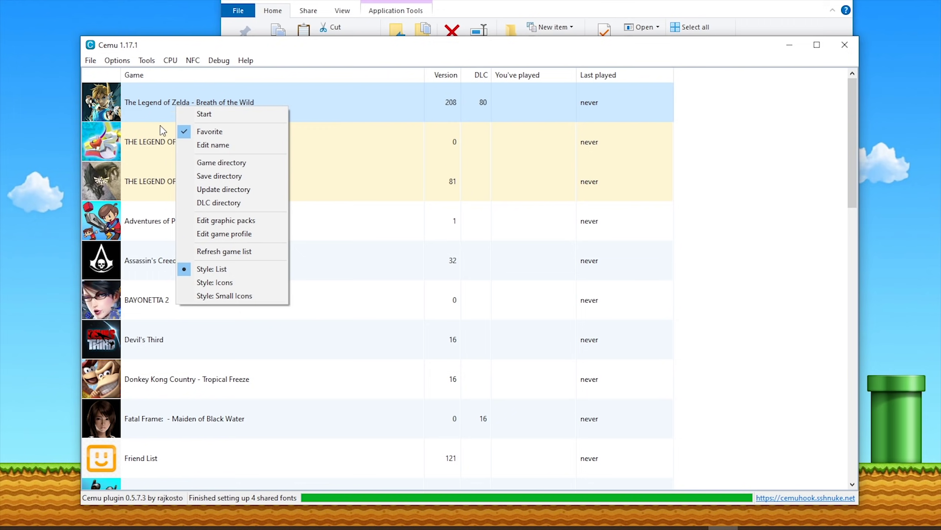
left_click(237, 147)
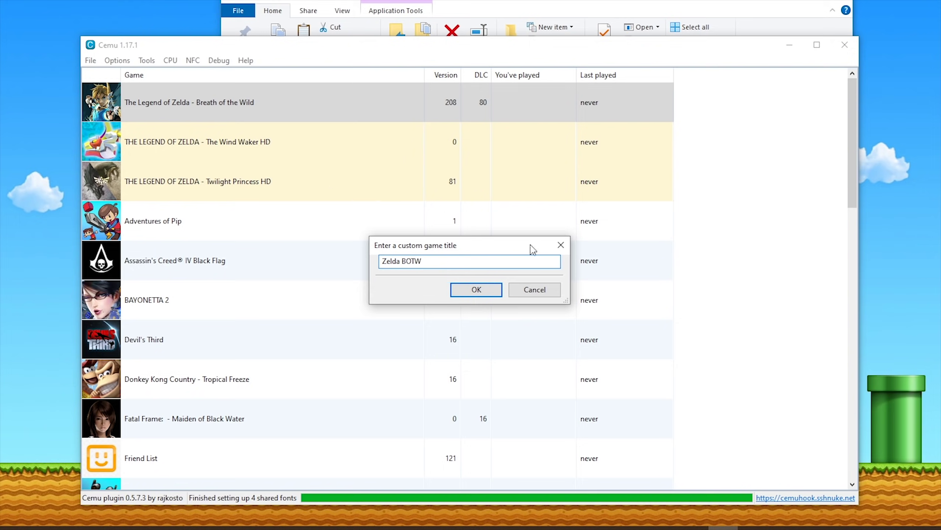
left_click(492, 290)
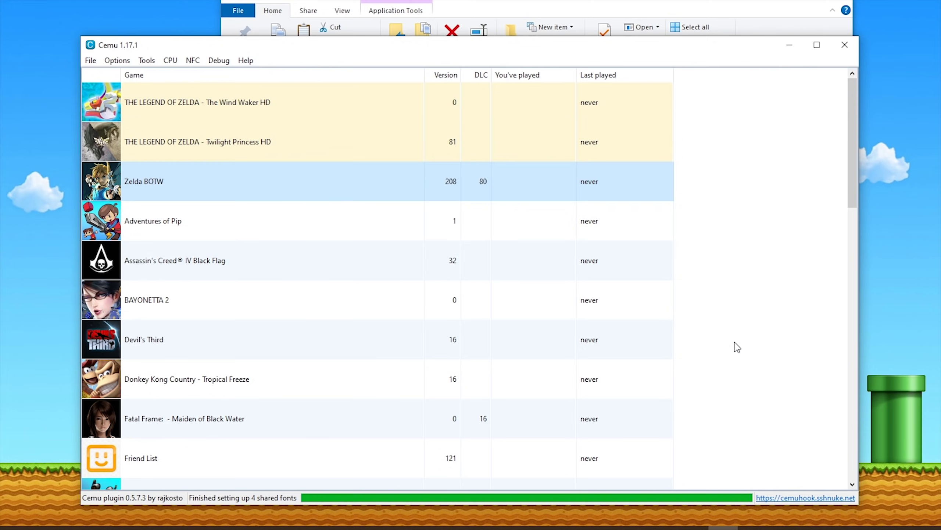
Change the game list's display style to Icons
right_click(172, 183)
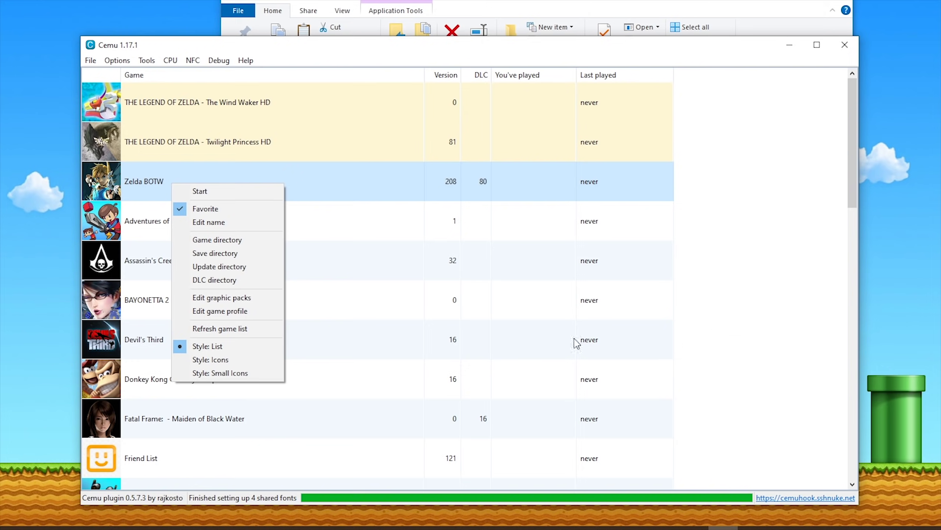
left_click(215, 360)
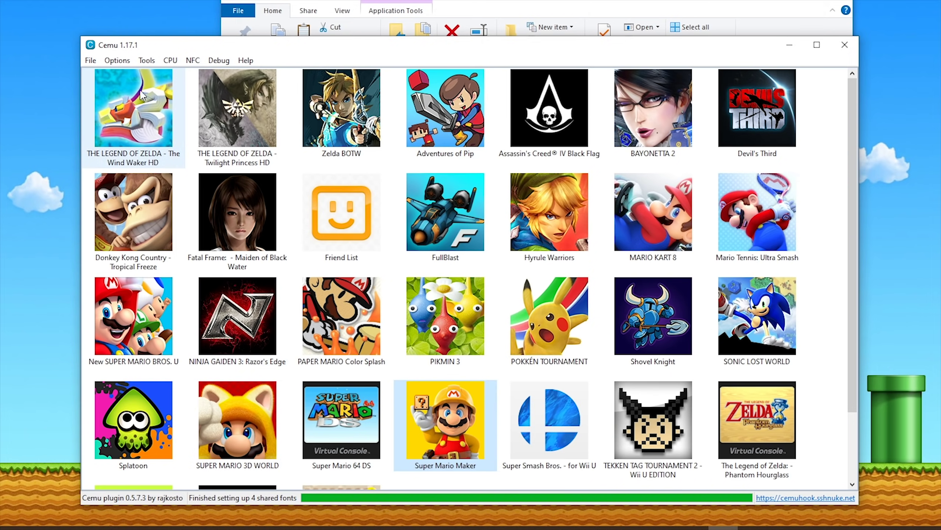
Try the Small Icons display style for the game list, and set it back to the List style
right_click(246, 125)
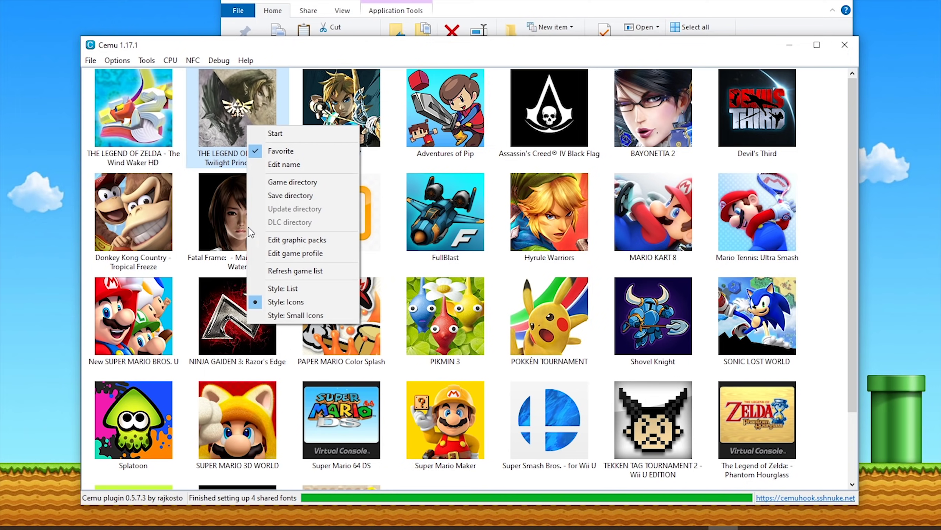
left_click(295, 315)
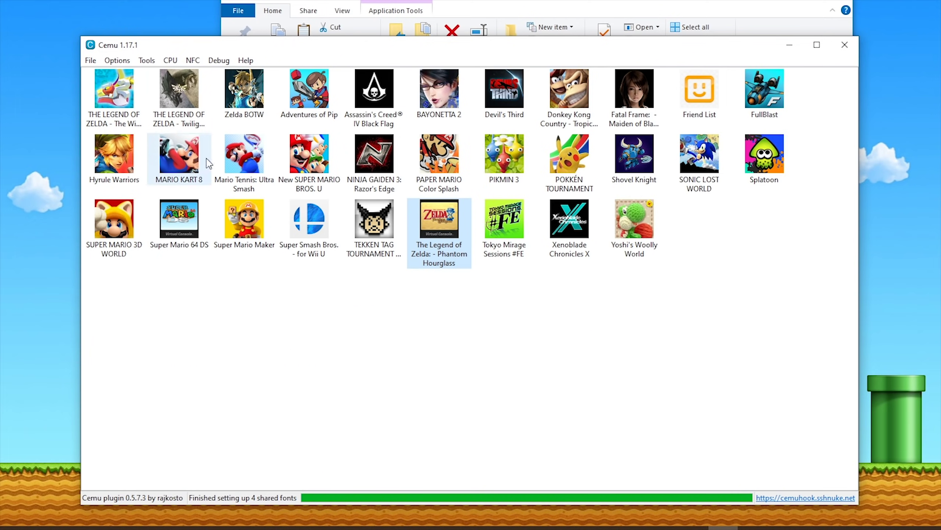
right_click(262, 123)
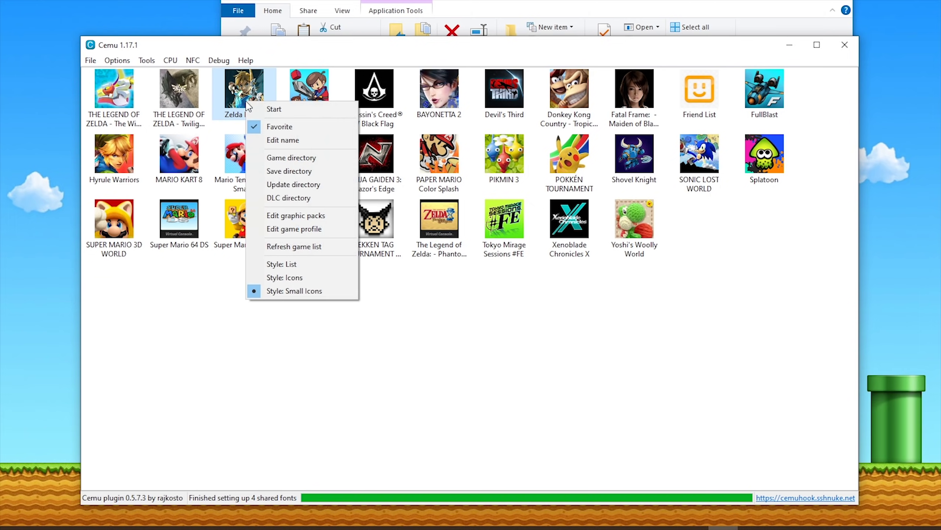
left_click(291, 267)
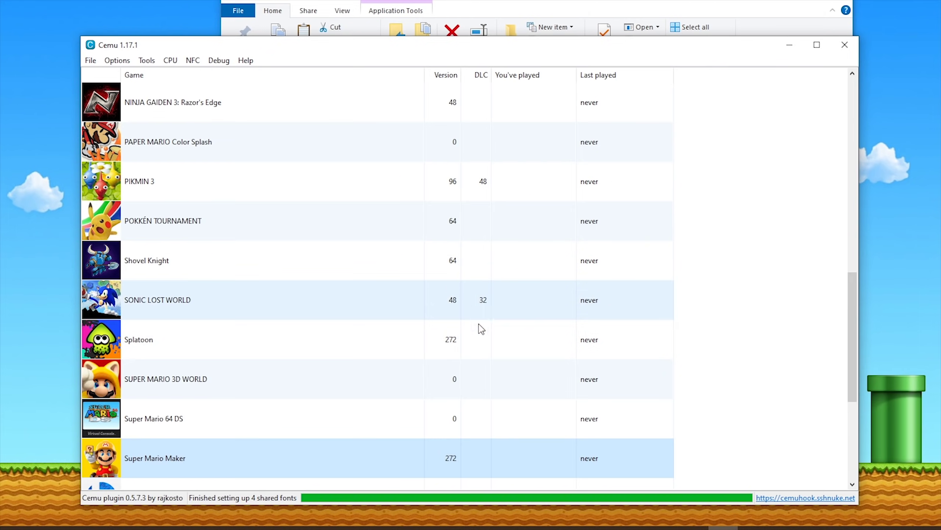
left_click_drag(849, 361, 805, 155)
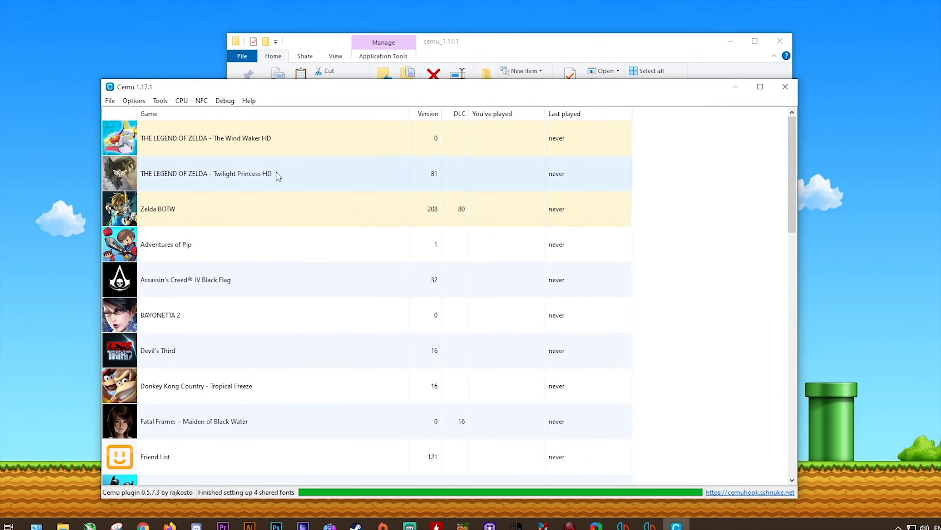
Close Cemu and its folder window, and move the cemu_1.17.1 folder higher up on the desktop
left_click(762, 105)
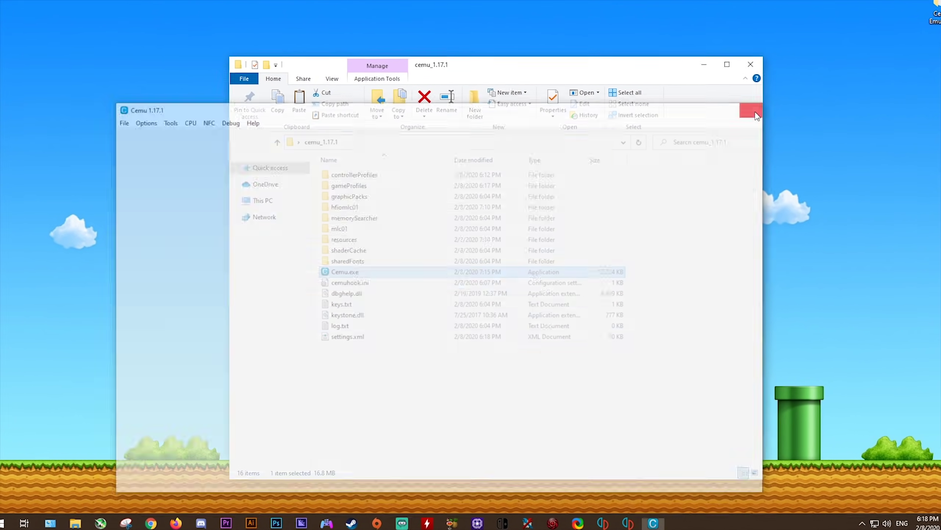
left_click(758, 58)
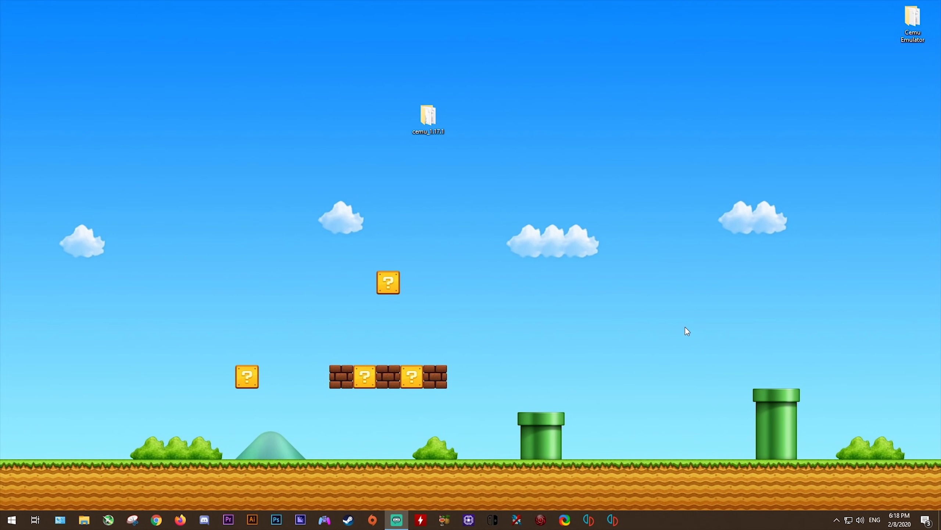
left_click_drag(443, 125, 431, 95)
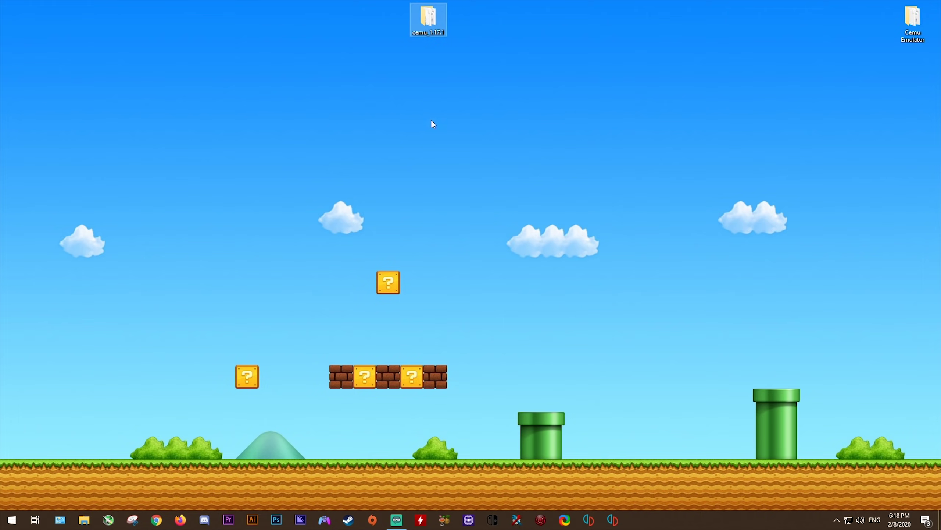
Switch to NVIDIA Control Panel and add the Wii U emulator as a program to customize in the 3D program settings
right_click(434, 235)
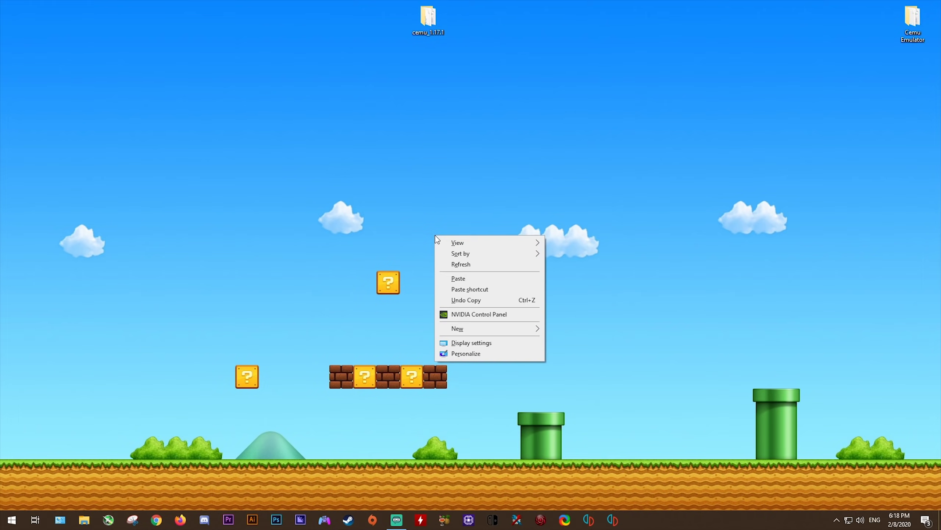
left_click(481, 315)
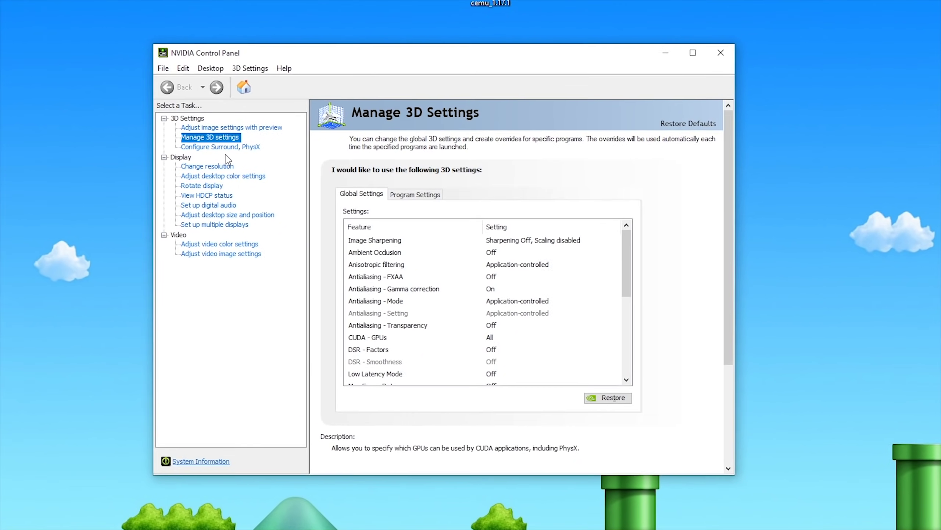
left_click(223, 127)
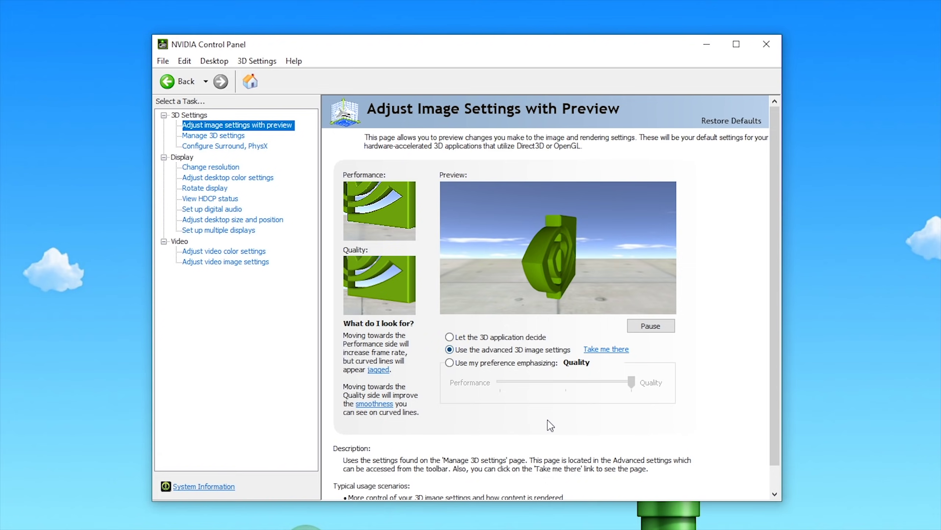
left_click(617, 351)
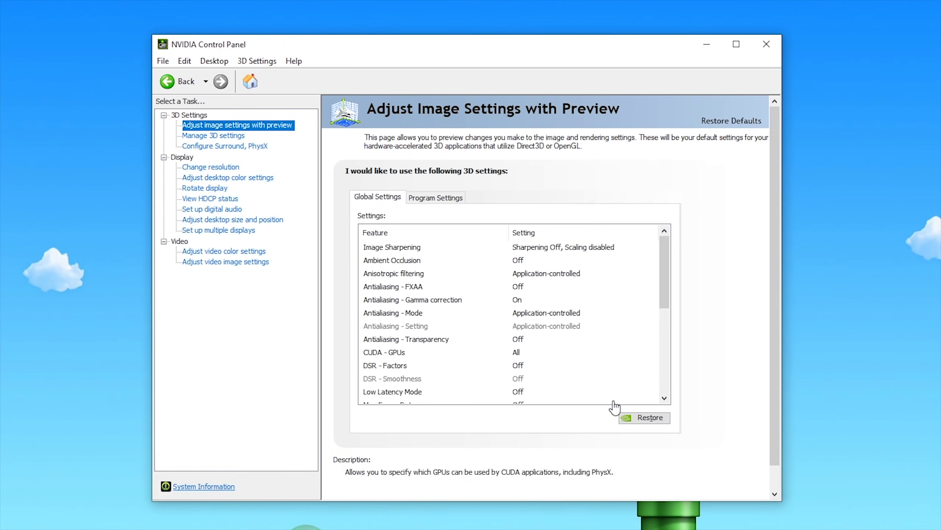
left_click(437, 197)
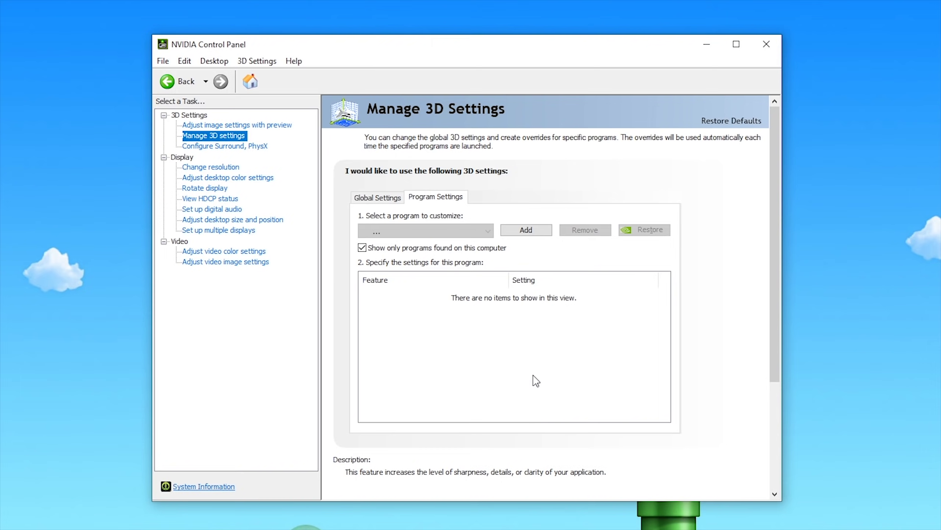
left_click(533, 231)
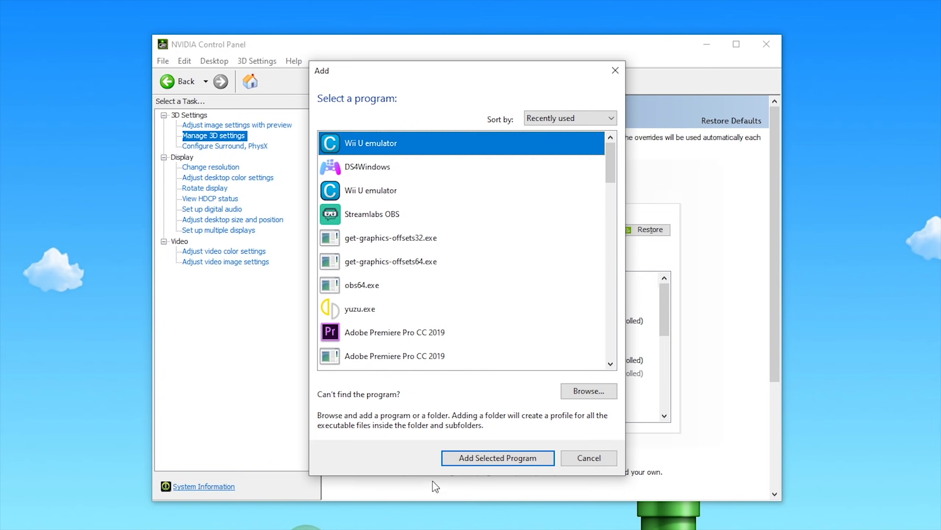
left_click(491, 459)
For cemu.exe, keep Vertical sync at Off and set Triple buffering and Threaded optimization to On
left_click_drag(663, 313, 674, 410)
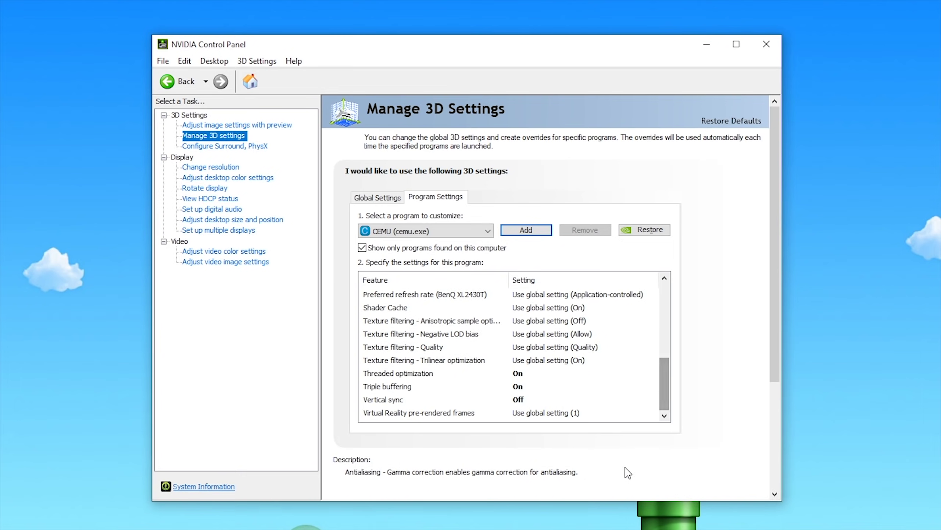
left_click(521, 401)
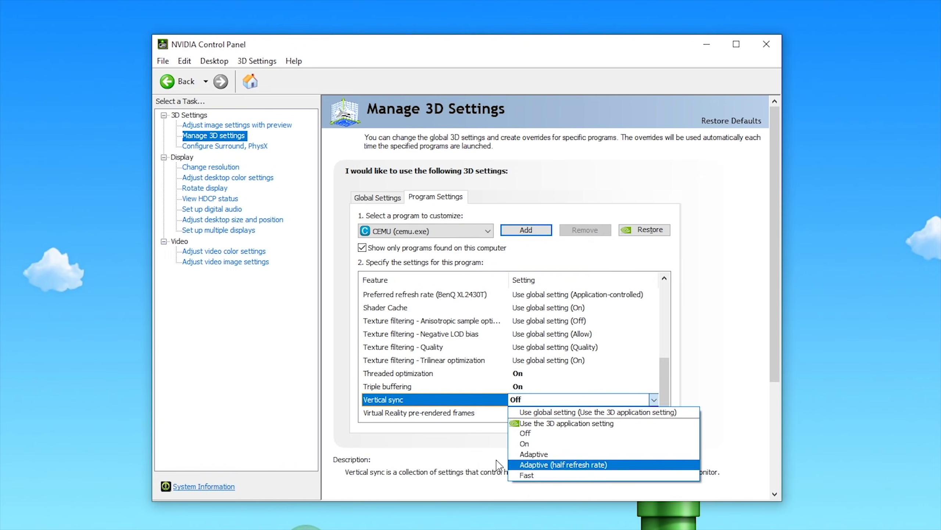
left_click(469, 452)
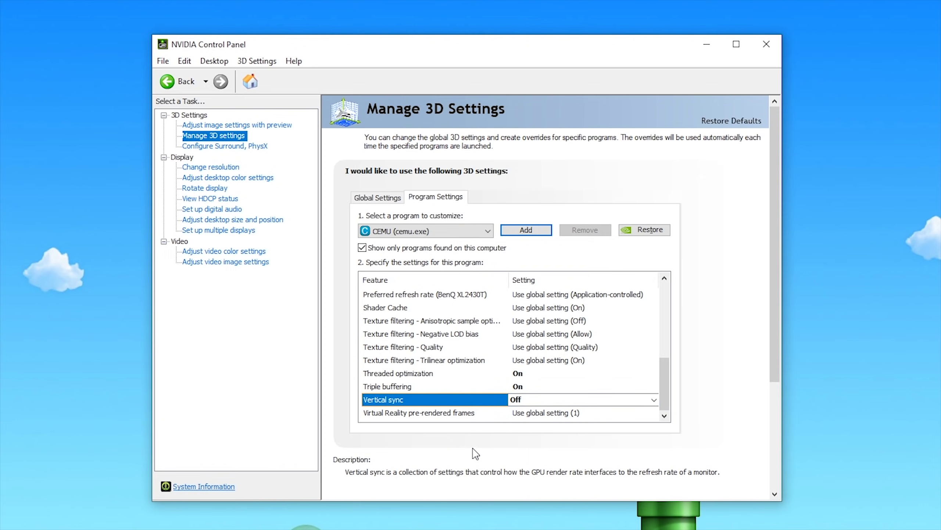
left_click(531, 388)
left_click(532, 389)
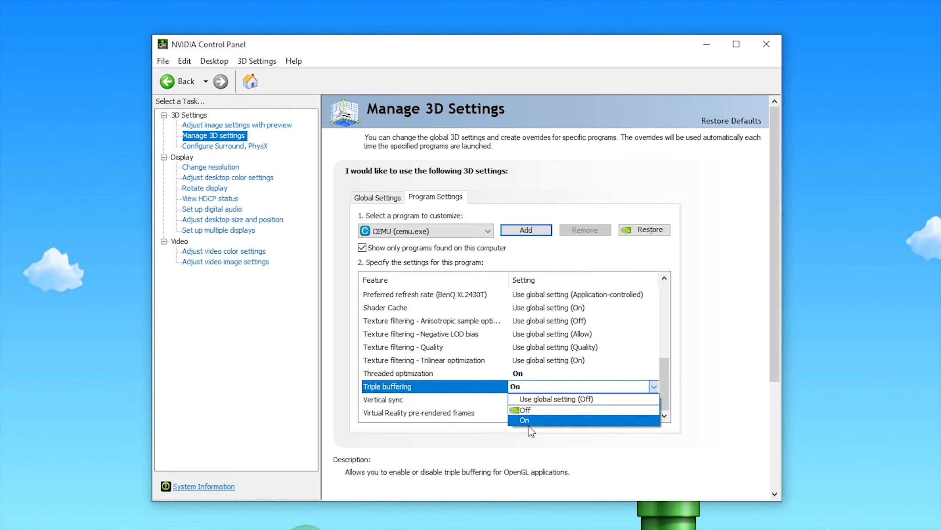
left_click(531, 421)
left_click(521, 374)
left_click(520, 374)
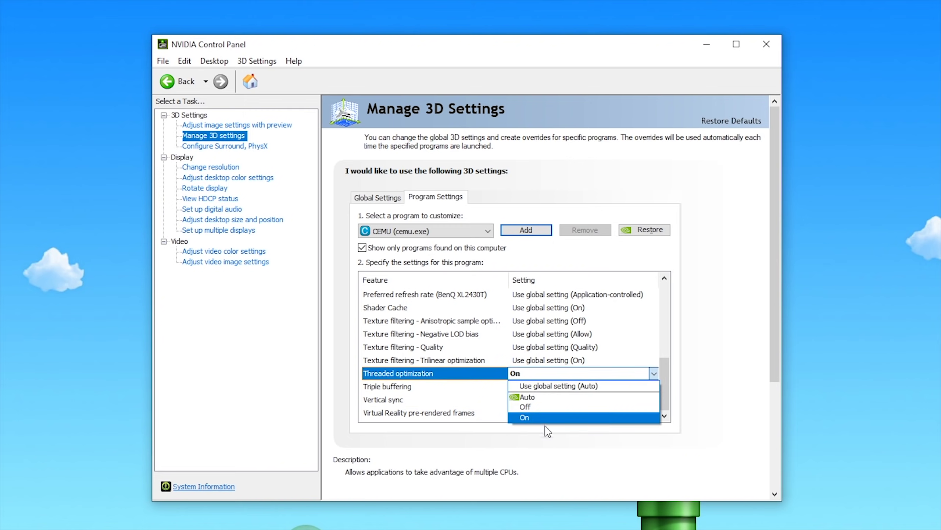
left_click(528, 416)
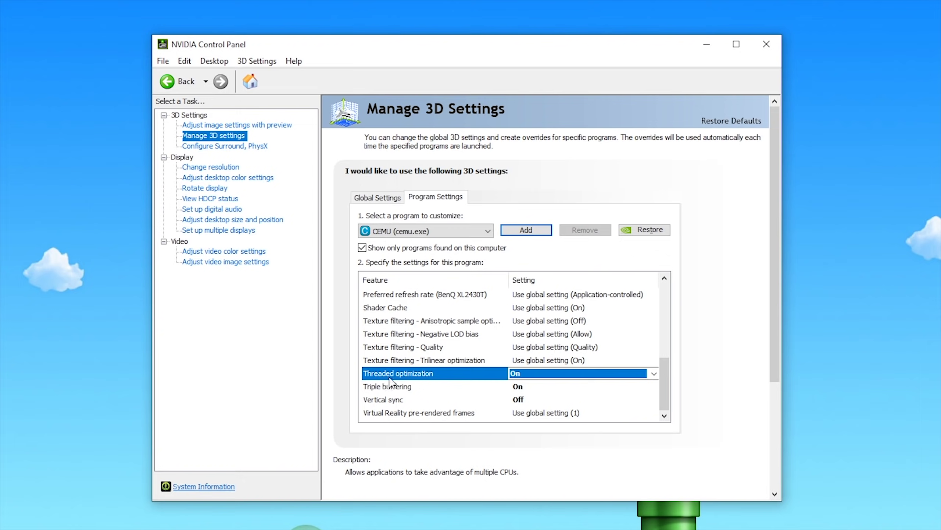
Set the Power management mode for cemu.exe to Prefer maximum performance
scroll(658, 396, "up", 2)
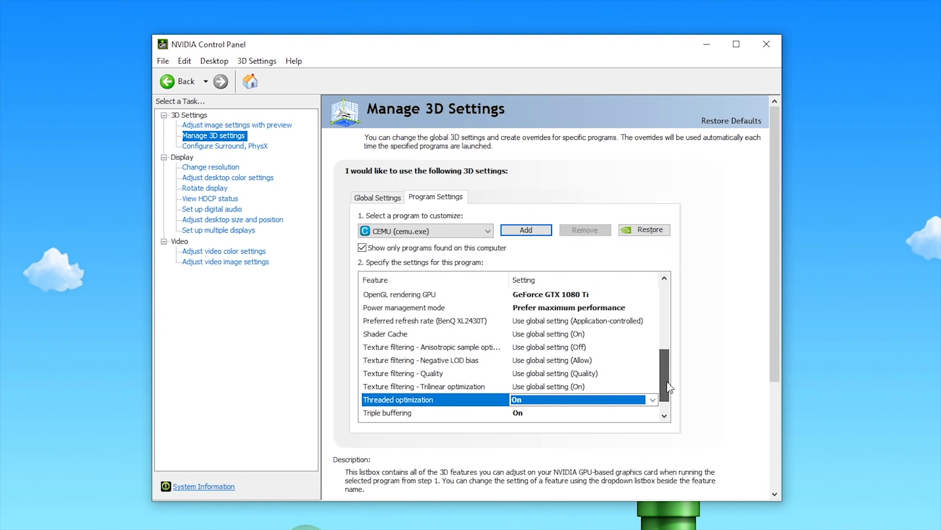
left_click(548, 337)
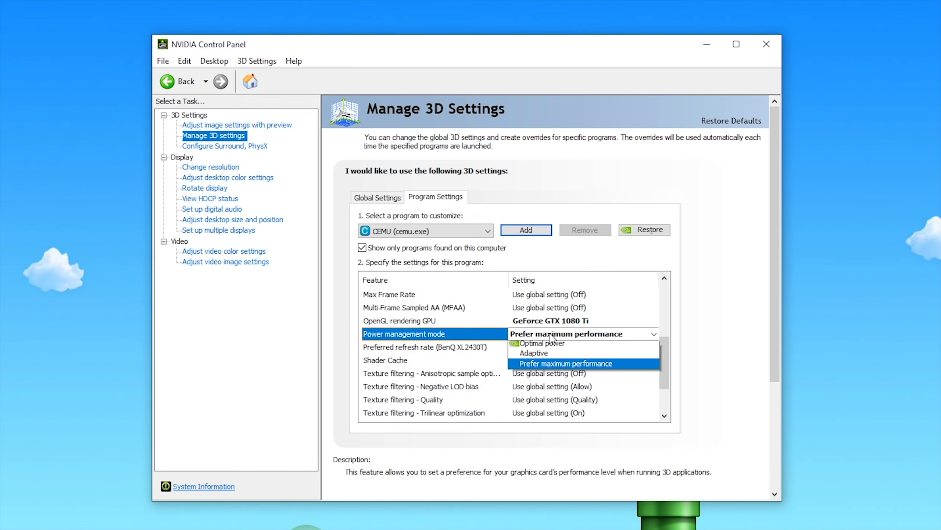
left_click(558, 379)
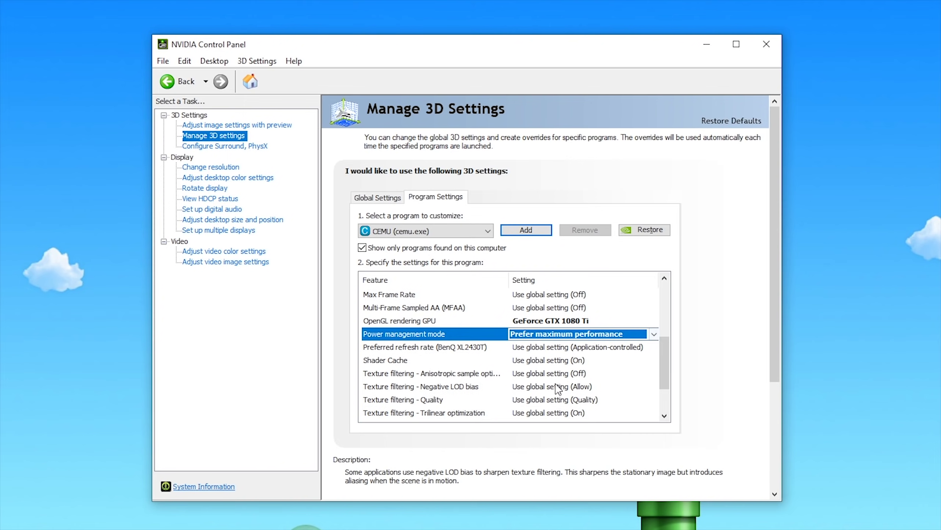
Set the OpenGL rendering GPU for cemu.exe to GeForce GTX 1080 Ti, apply the changes and close NVIDIA Control Panel
left_click(545, 320)
left_click(549, 355)
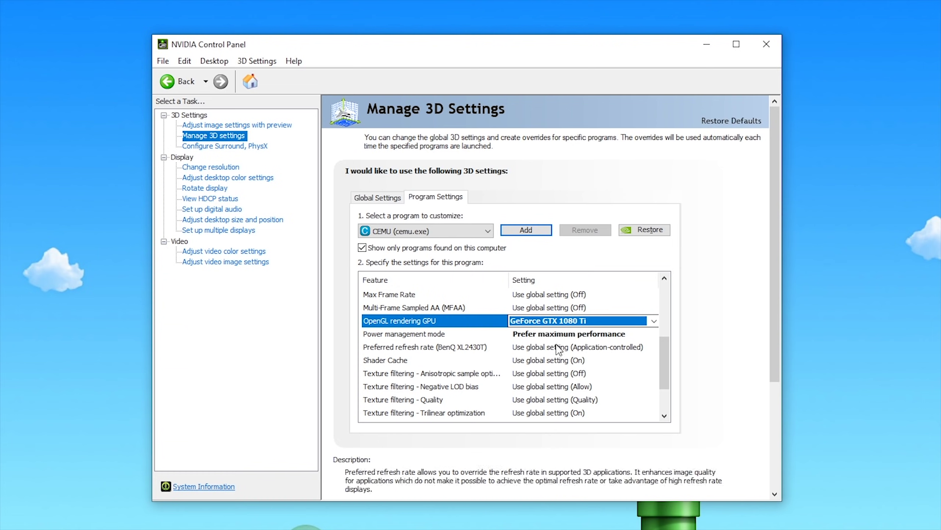
left_click(589, 324)
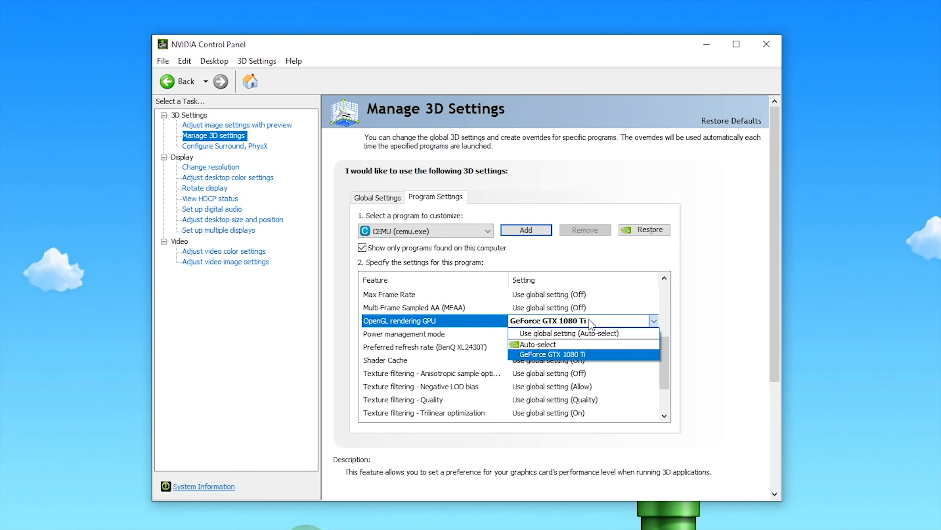
left_click(563, 340)
left_click(564, 414)
left_click(558, 449)
left_click(671, 488)
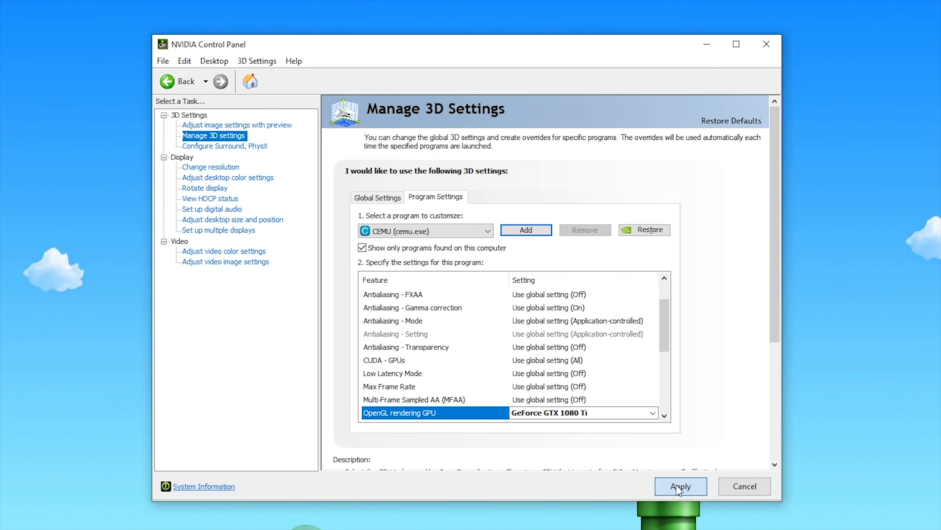
left_click(766, 44)
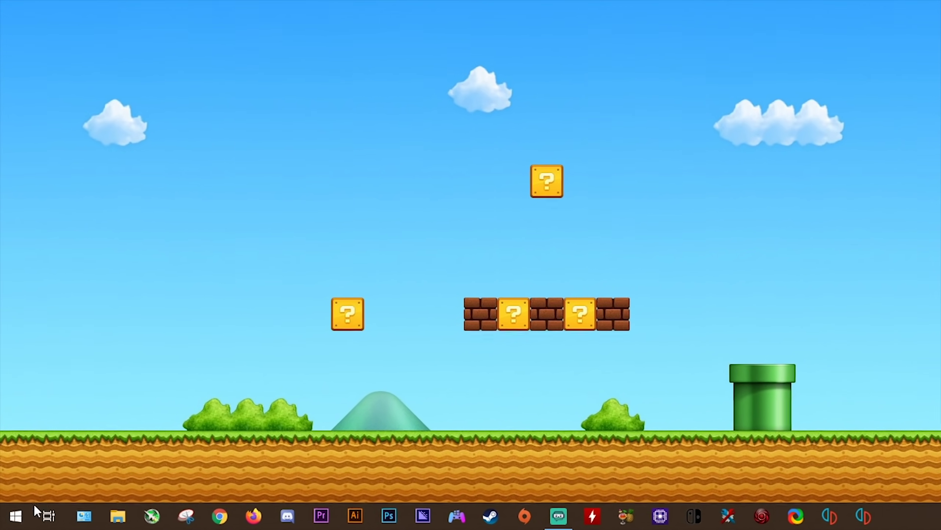
Check the selected power plan in Windows' additional power settings, and close the power windows
right_click(15, 515)
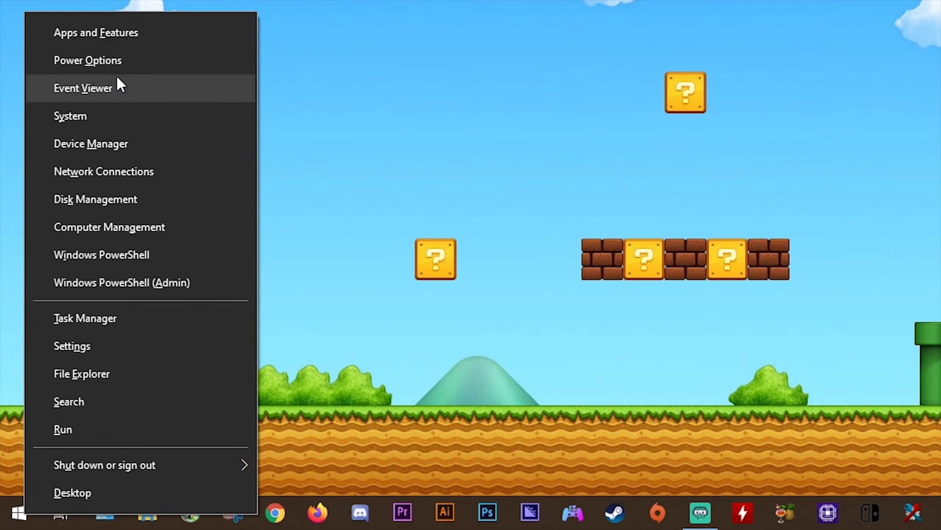
left_click(91, 62)
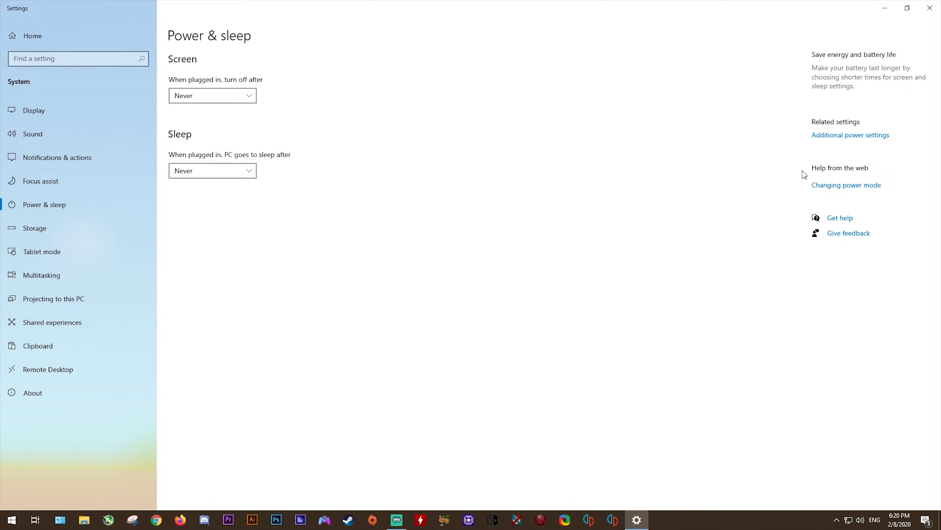
left_click(841, 135)
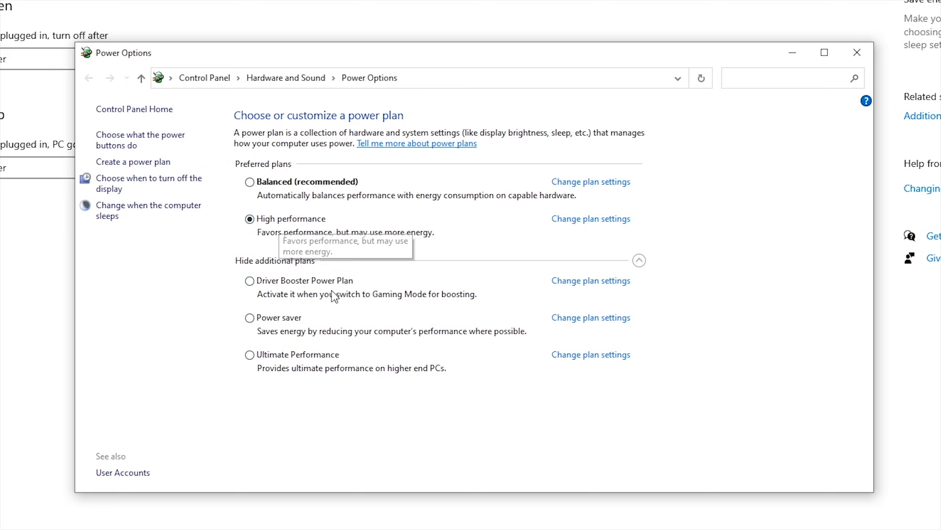
left_click(857, 52)
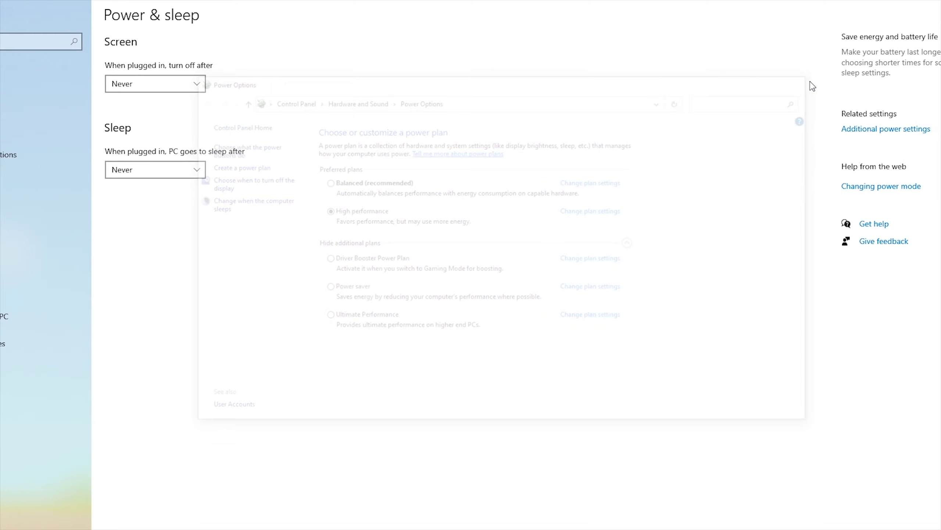
left_click(930, 8)
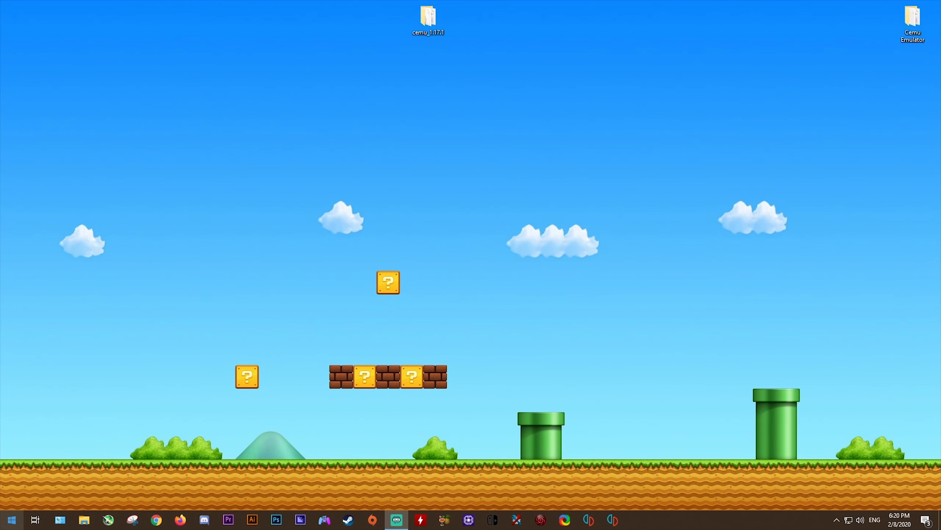
Open Windows' advanced system settings through the System page of the Control Panel
left_click(9, 522)
type("control")
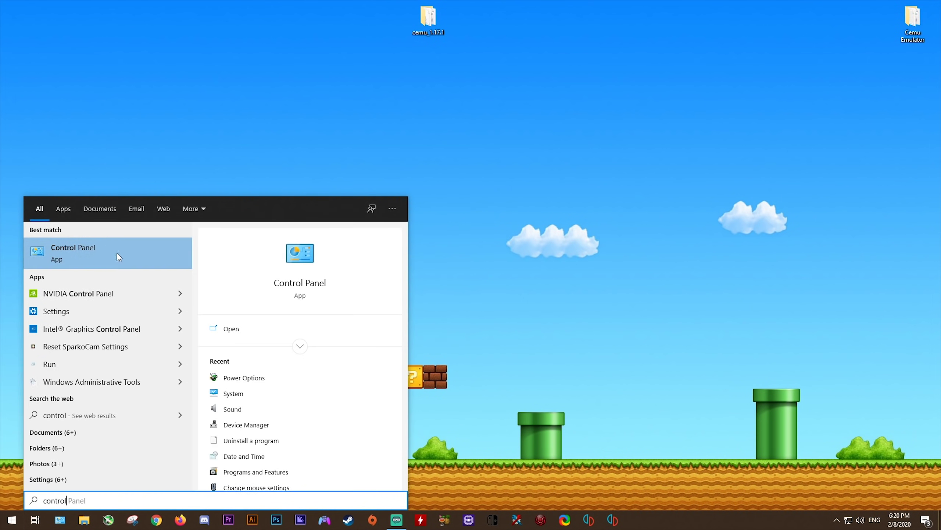
left_click(101, 250)
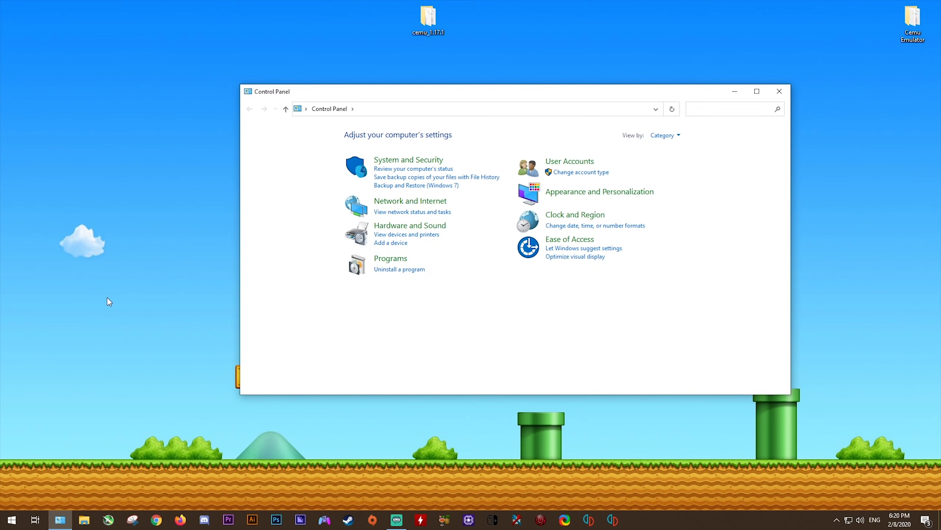
left_click(412, 162)
left_click(380, 189)
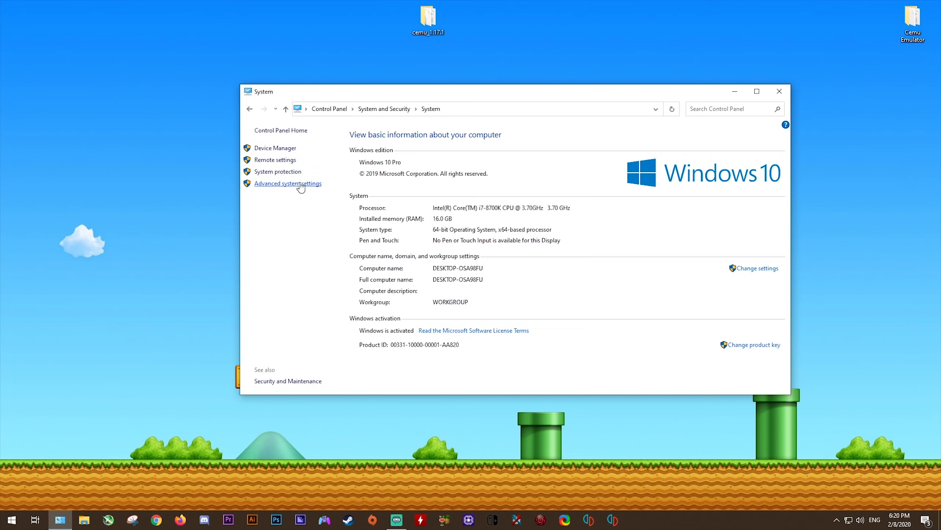
left_click(286, 184)
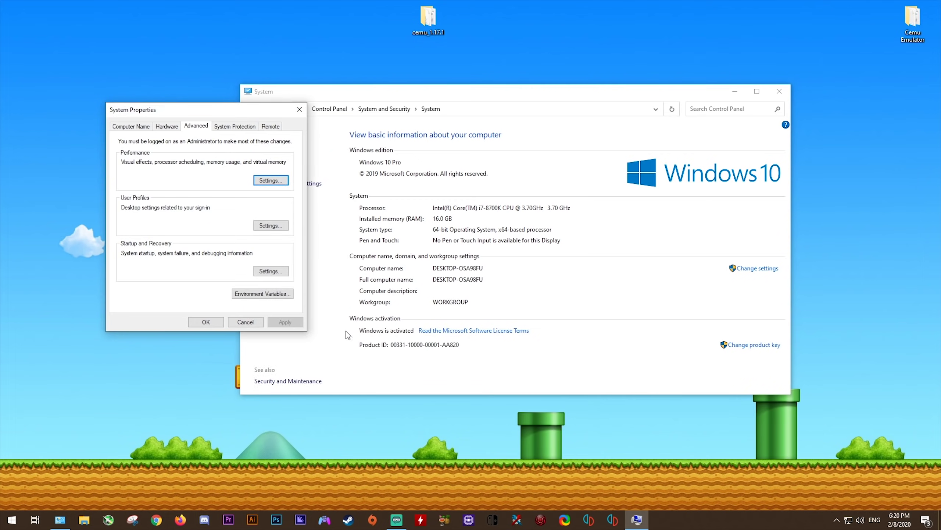
Open the virtual memory settings from the advanced performance options
left_click_drag(185, 112, 410, 138)
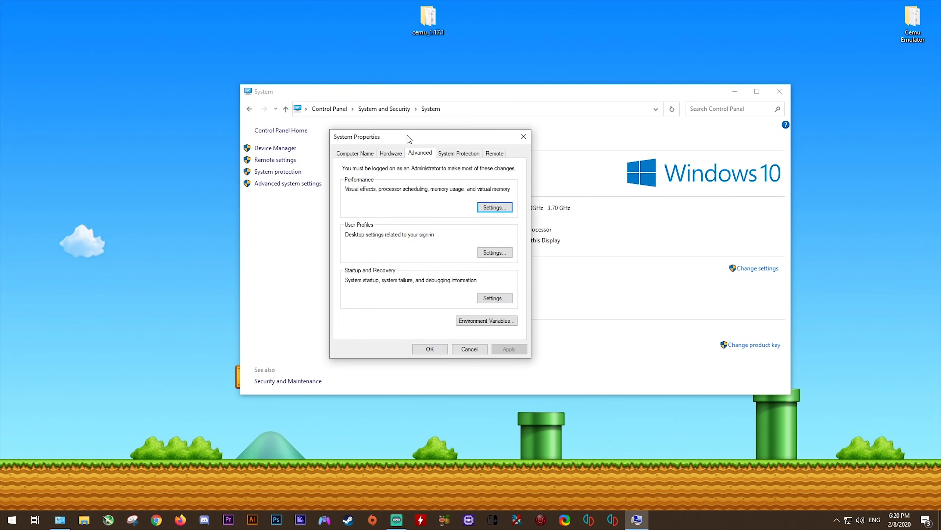
left_click(506, 209)
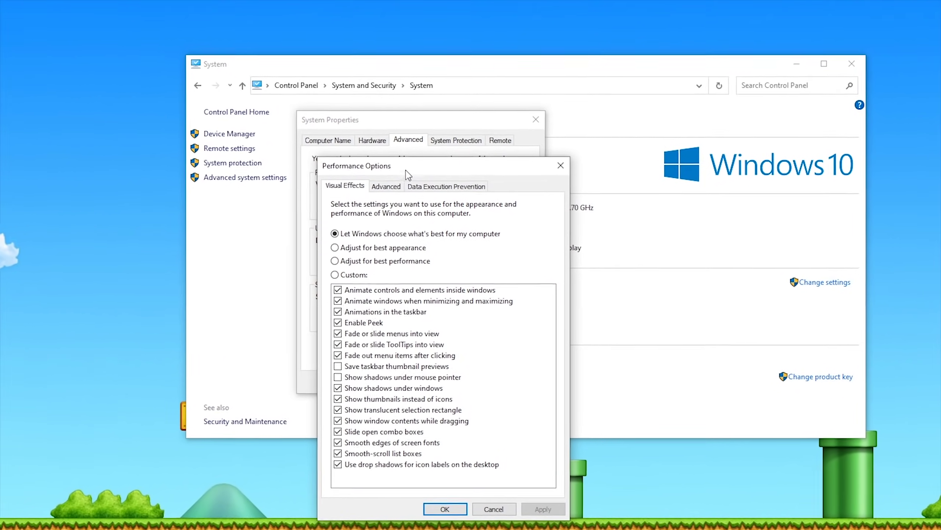
left_click(386, 186)
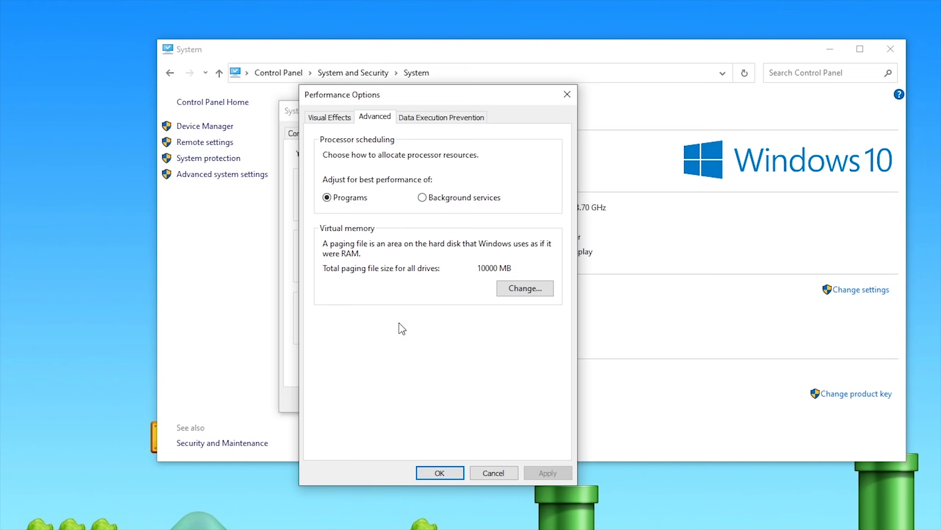
left_click(517, 291)
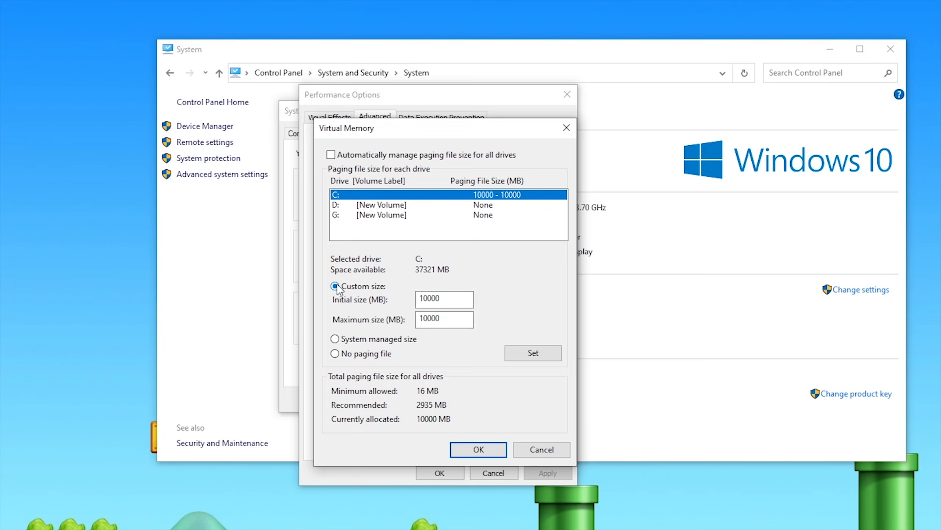
Apply a custom paging file size for drive C: with initial and maximum size at 10000 MB, and close the system windows
double_click(444, 299)
double_click(435, 317)
left_click(540, 353)
left_click(478, 449)
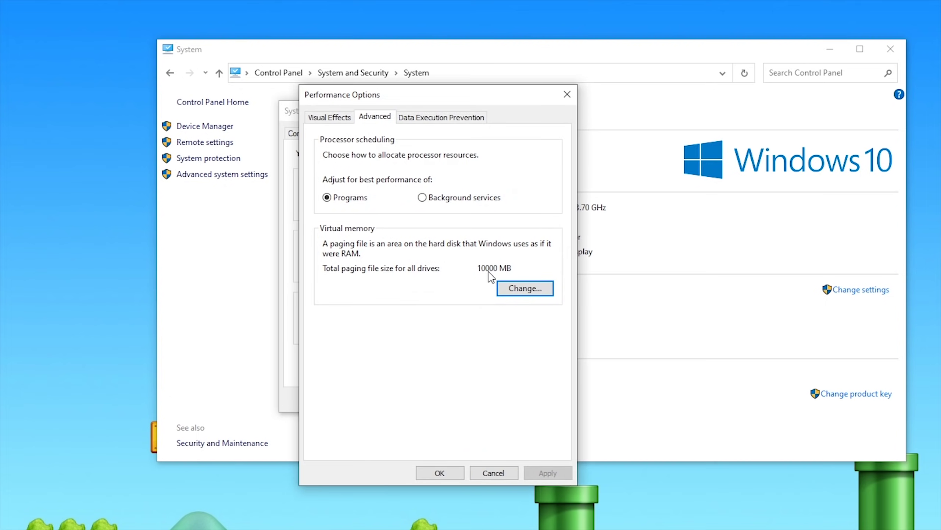
left_click(456, 472)
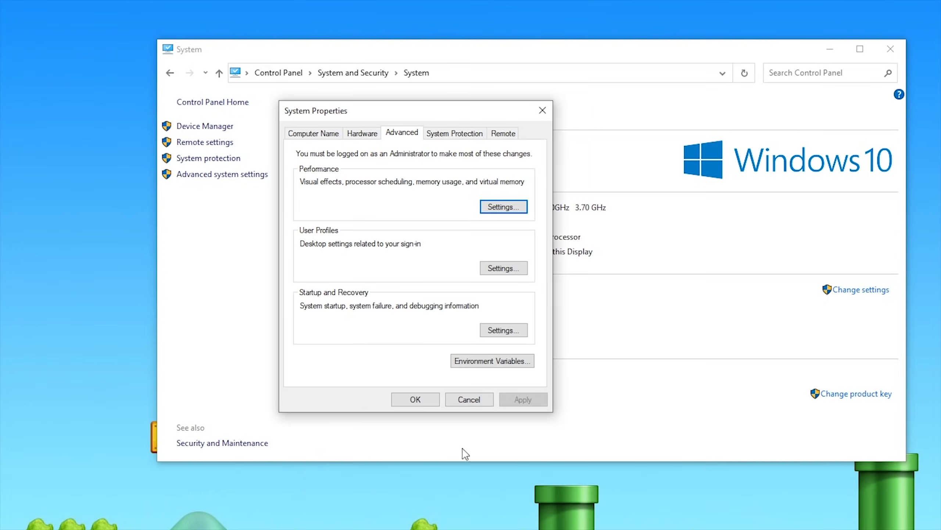
left_click(543, 111)
left_click(892, 53)
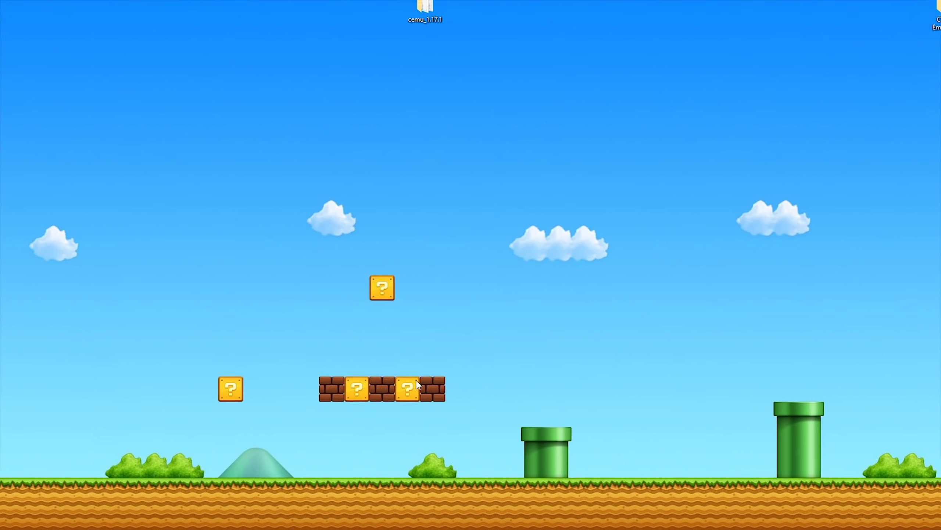
Locate the Restart option among Windows' shut down choices, and dismiss them without restarting
right_click(14, 520)
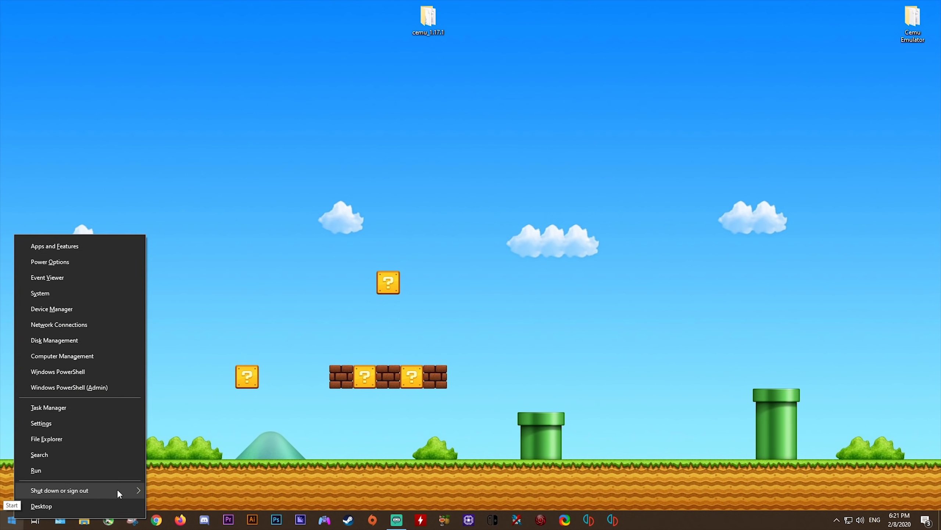
mouse_move(118, 491)
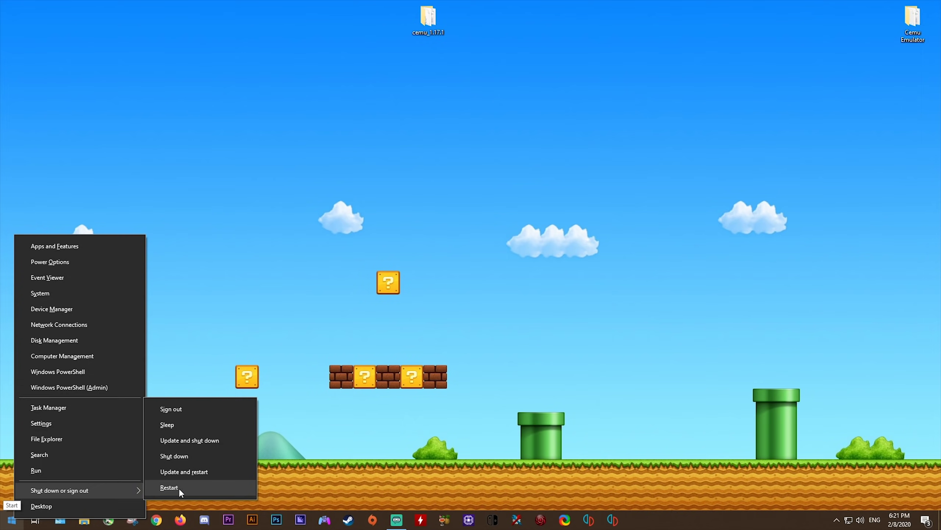
left_click(332, 448)
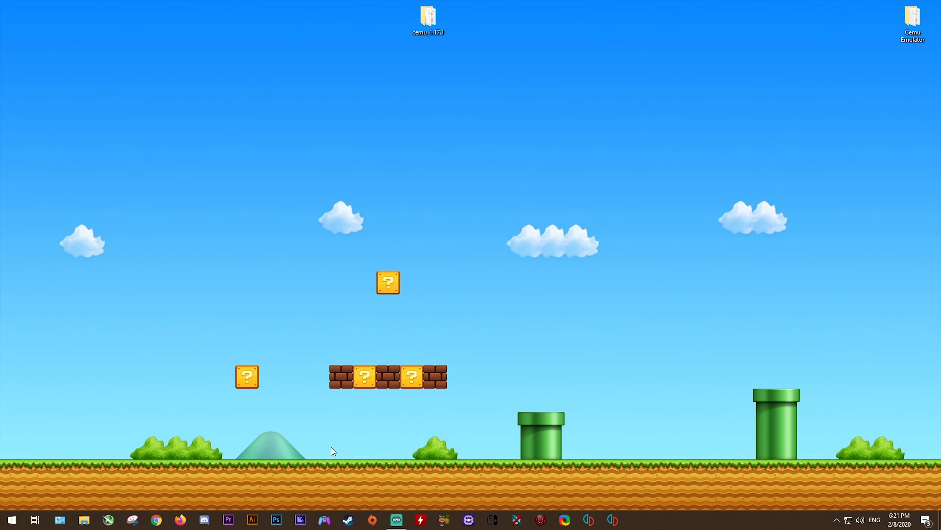
Launch Cemu from the cemu_1.17.1 folder to view its game list, and close Cemu and the folder
double_click(425, 16)
double_click(342, 279)
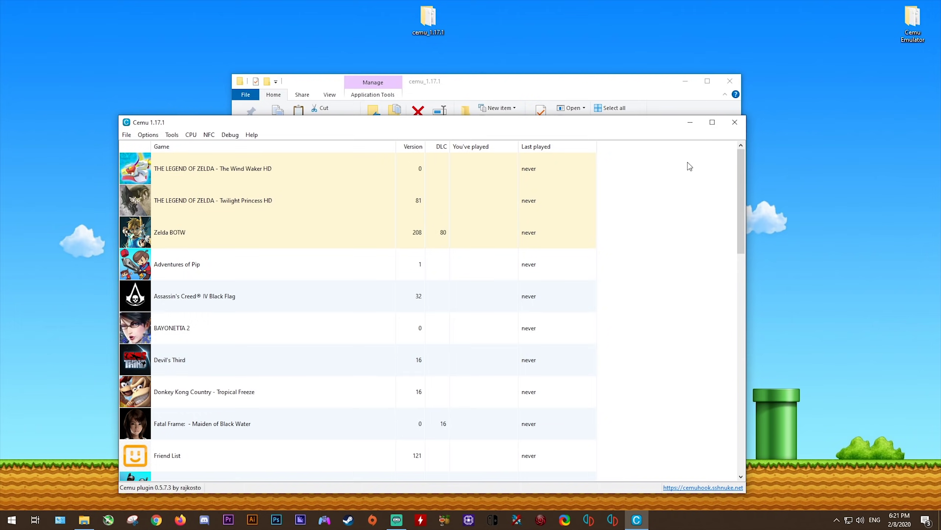
left_click(735, 122)
left_click(730, 83)
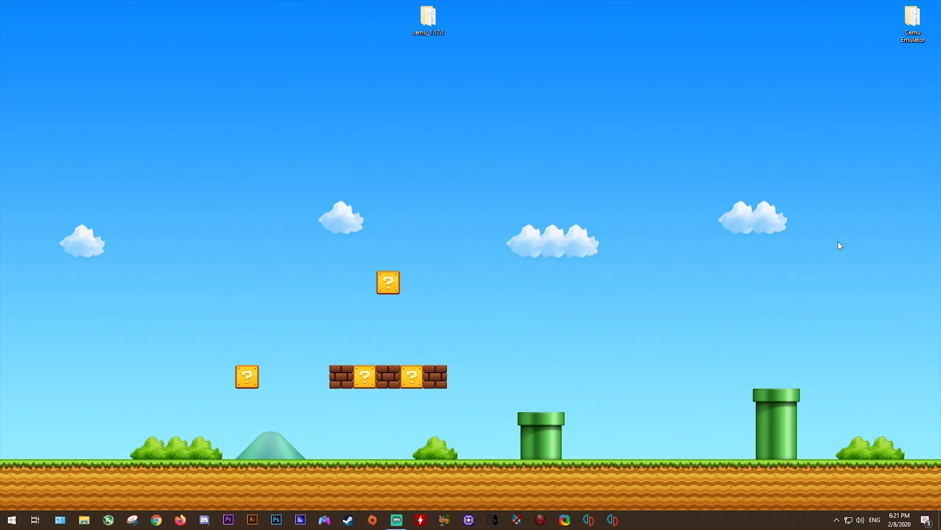